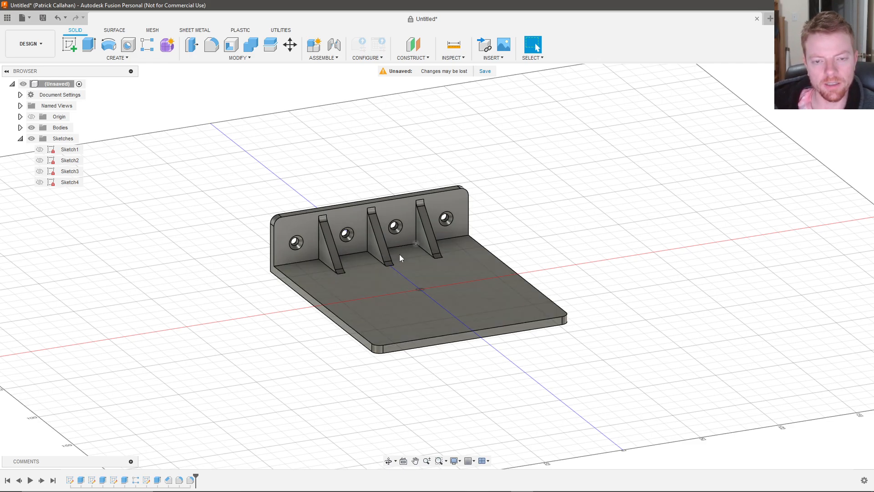
Collapse the Sketches folder in the browser tree.
{"action": "middle_click_drag", "start_coordinate": [408, 391], "coordinate": [420, 394], "text": "shift"}
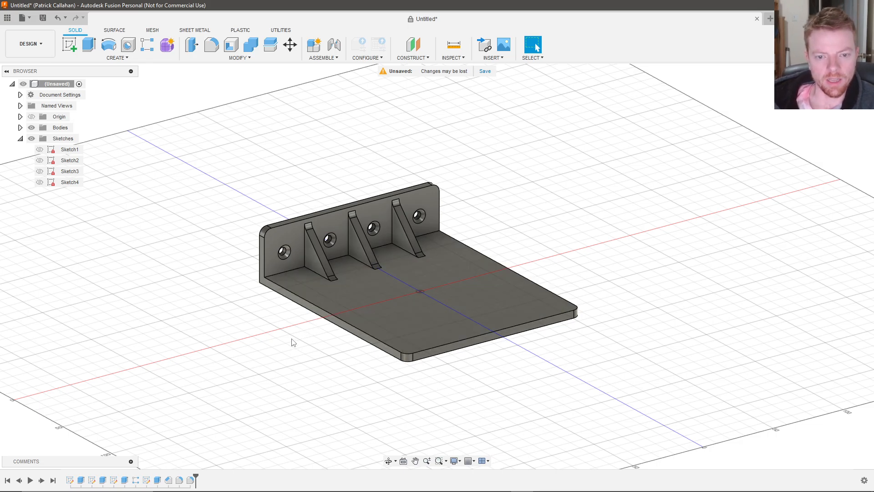
{"action": "scroll", "coordinate": [294, 343], "scroll_direction": "up", "scroll_amount": 1}
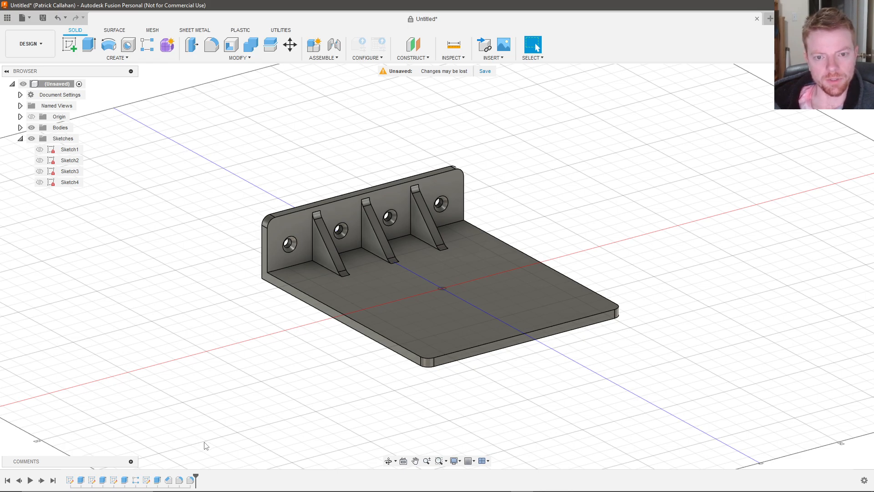
{"action": "left_click", "coordinate": [21, 140]}
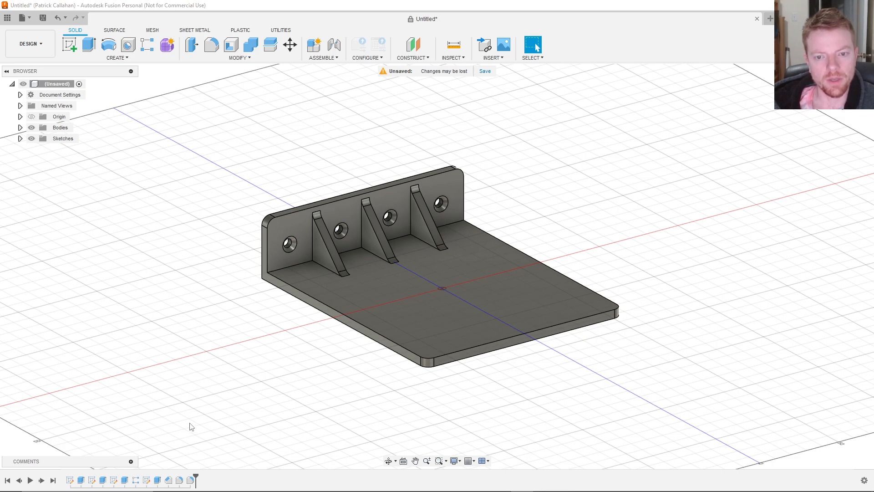
Open the design parameters and set the Width user parameter to 85 mm.
{"action": "mouse_move", "coordinate": [299, 376]}
{"action": "middle_mouse_down", "text": "shift"}
{"action": "mouse_move", "coordinate": [309, 361]}
{"action": "mouse_move", "coordinate": [297, 347]}
{"action": "mouse_move", "coordinate": [303, 367]}
{"action": "middle_mouse_up", "text": "shift"}
{"action": "left_click", "coordinate": [250, 59]}
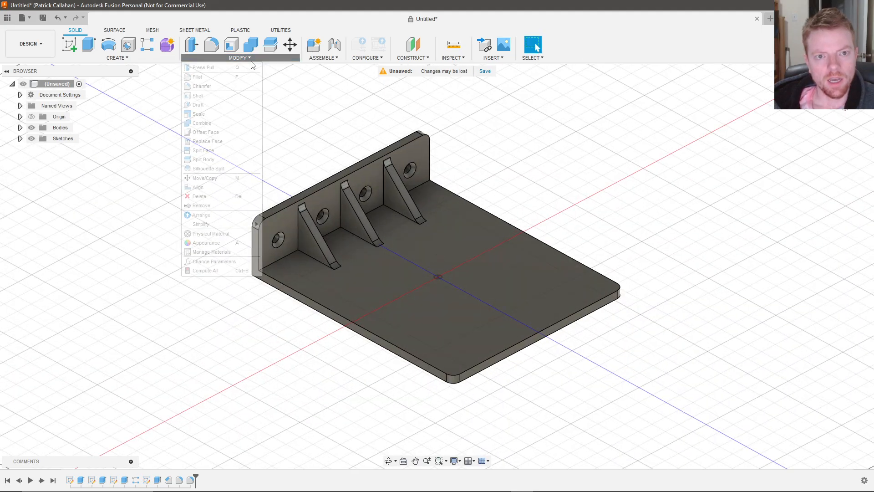
{"action": "left_click", "coordinate": [222, 261]}
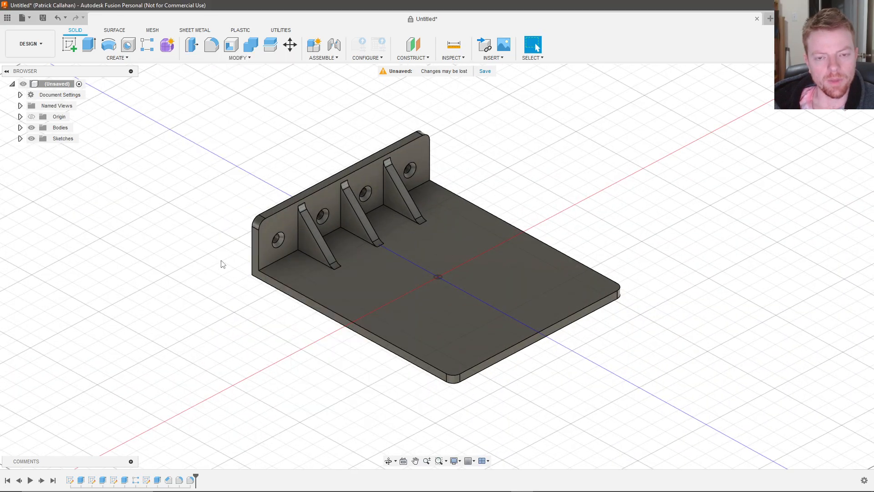
{"action": "left_click", "coordinate": [27, 269]}
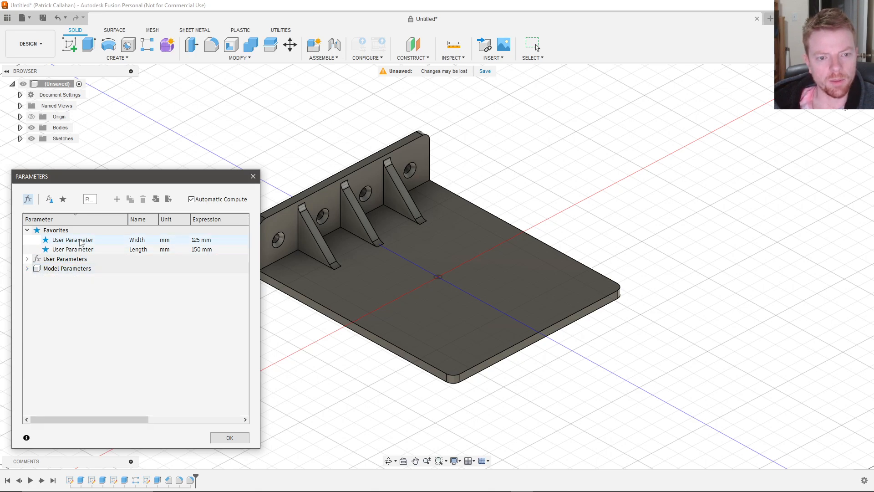
{"action": "double_click", "coordinate": [204, 240]}
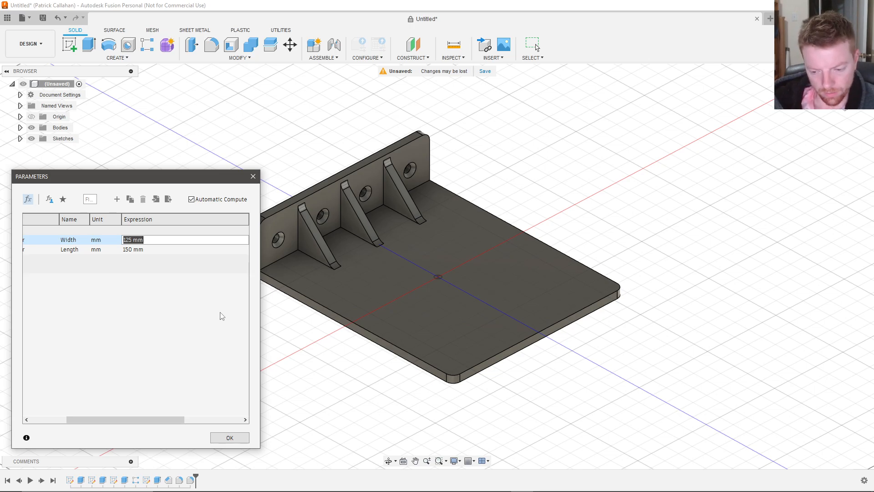
{"action": "key", "text": "Return"}
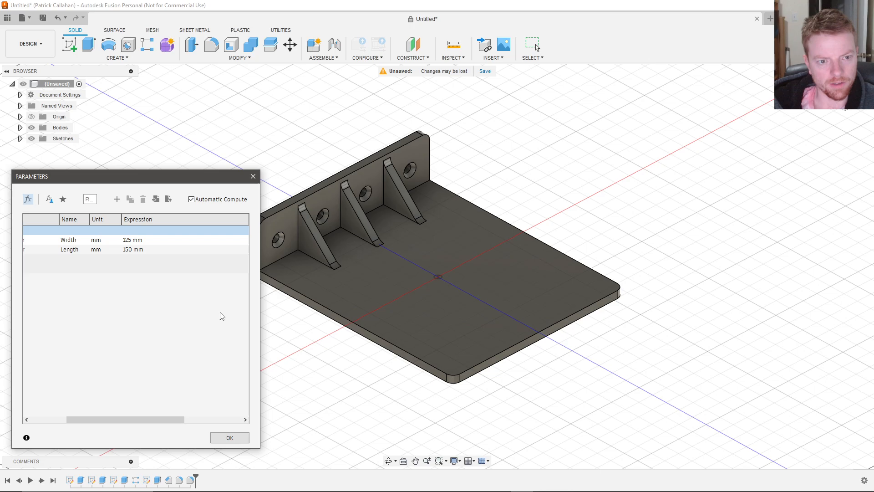
{"action": "left_click", "coordinate": [218, 241]}
{"action": "type", "text": "85"}
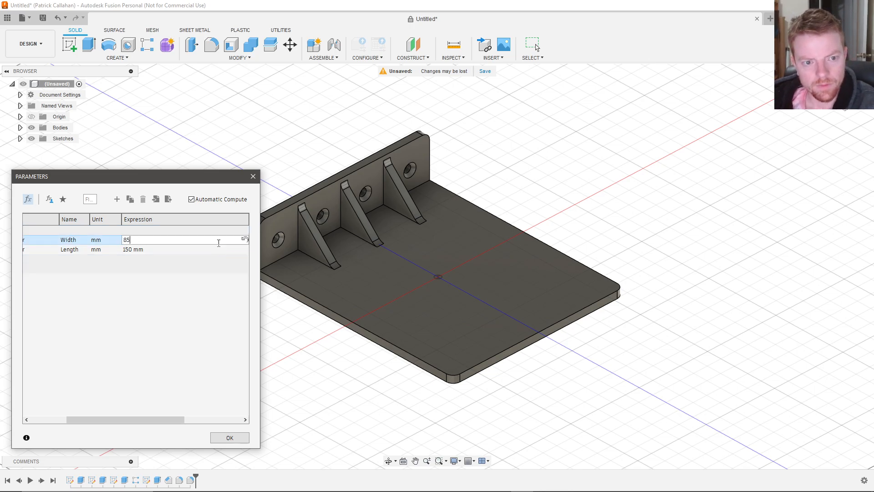
{"action": "key", "text": "Return"}
Set the Length user parameter to 90 mm and close the parameters.
{"action": "middle_click_drag", "start_coordinate": [346, 351], "coordinate": [326, 330], "text": "shift"}
{"action": "scroll", "coordinate": [376, 230], "scroll_direction": "down", "scroll_amount": 3}
{"action": "scroll", "coordinate": [376, 230], "scroll_direction": "up", "scroll_amount": 3}
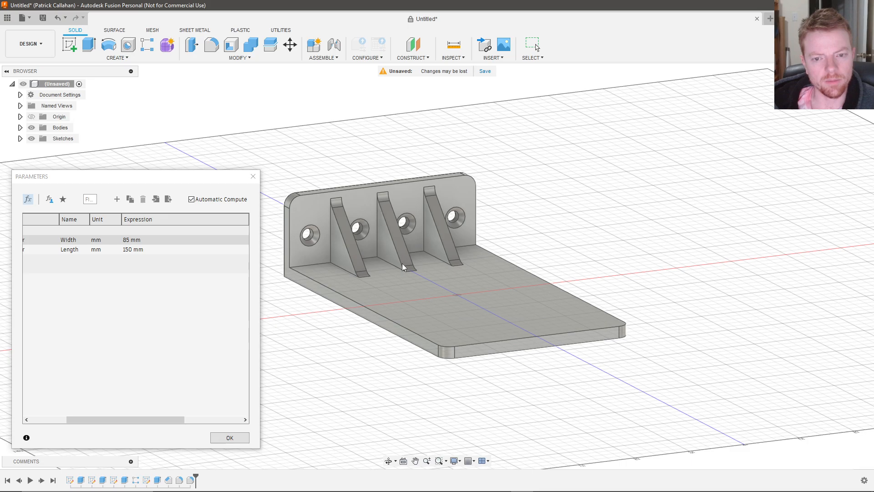
{"action": "middle_click_drag", "start_coordinate": [443, 327], "coordinate": [366, 371], "text": "shift"}
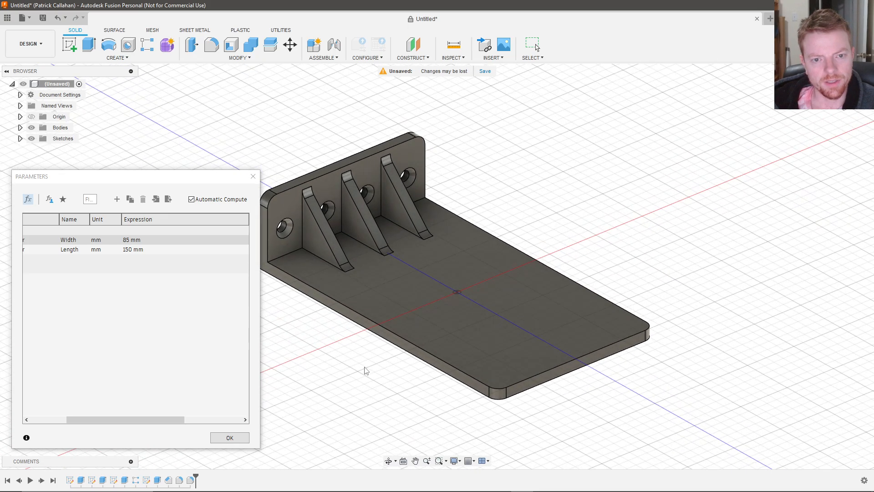
{"action": "left_click", "coordinate": [137, 250]}
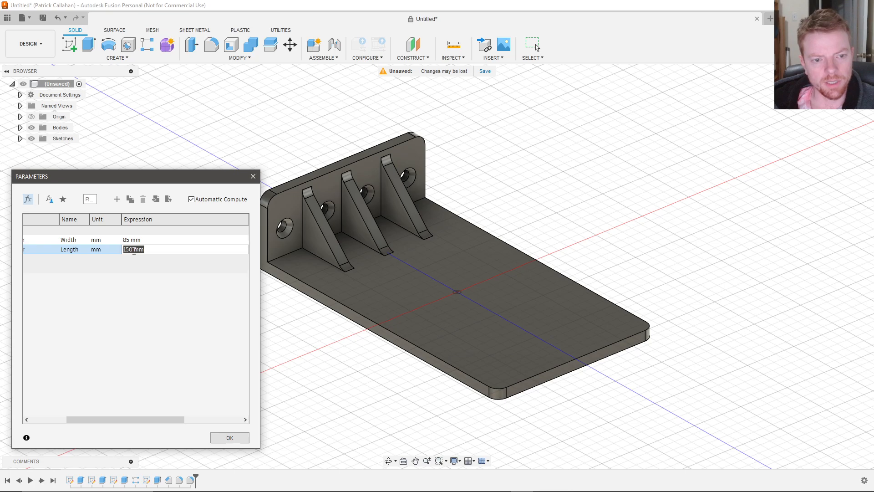
{"action": "left_click", "coordinate": [132, 249]}
{"action": "double_click", "coordinate": [132, 249]}
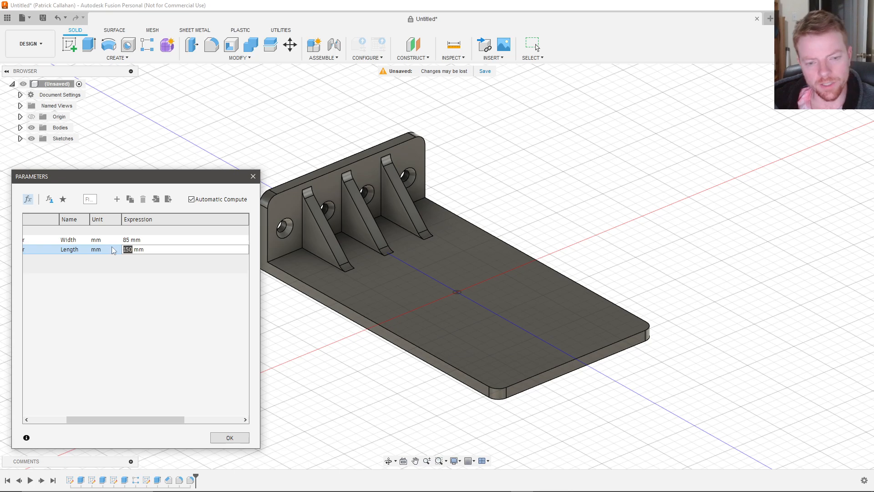
{"action": "type", "text": "90"}
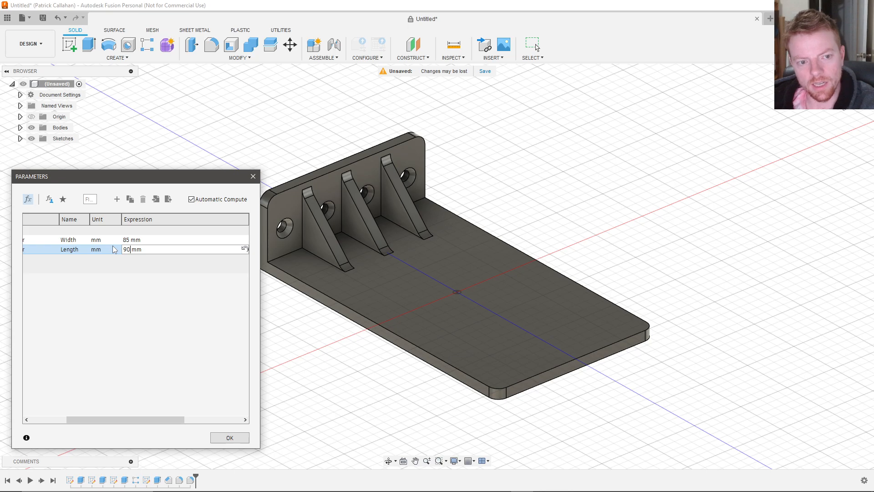
{"action": "key", "text": "Return"}
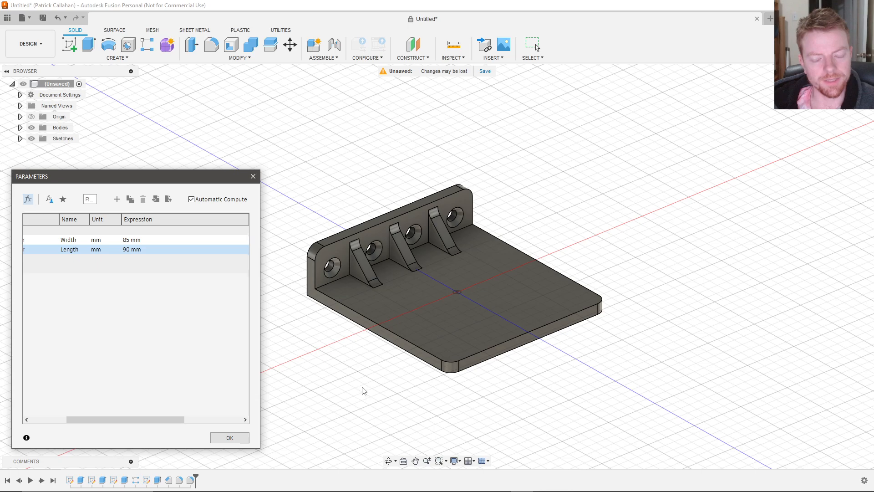
{"action": "left_click", "coordinate": [230, 437]}
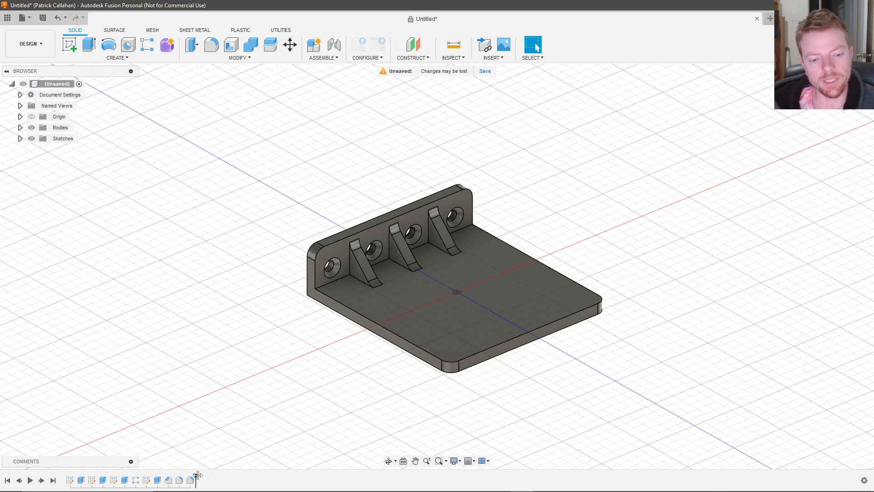
Roll the design history back to just after the first sketch and make Sketch1 visible.
{"action": "left_click_drag", "start_coordinate": [197, 475], "coordinate": [68, 479]}
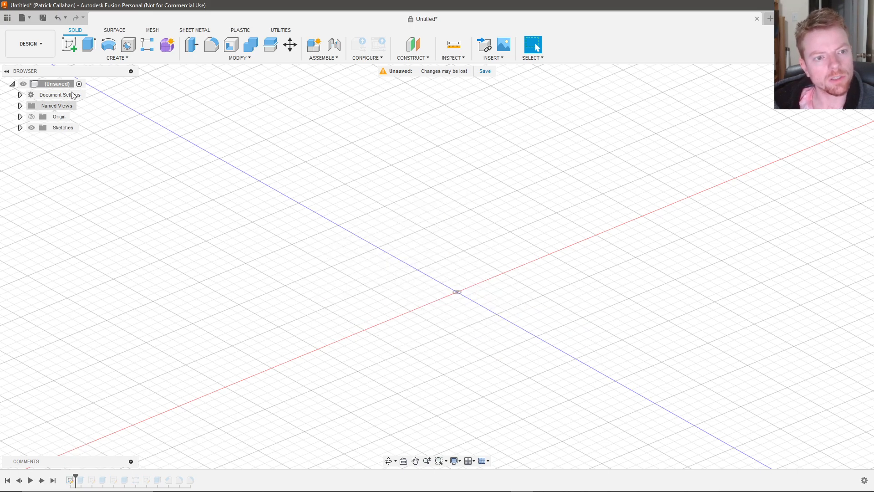
{"action": "left_click", "coordinate": [20, 128]}
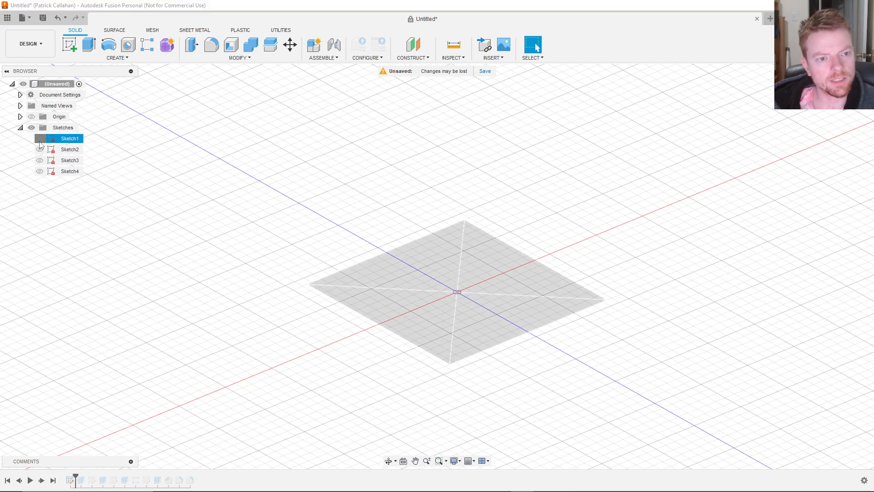
{"action": "left_click", "coordinate": [39, 139]}
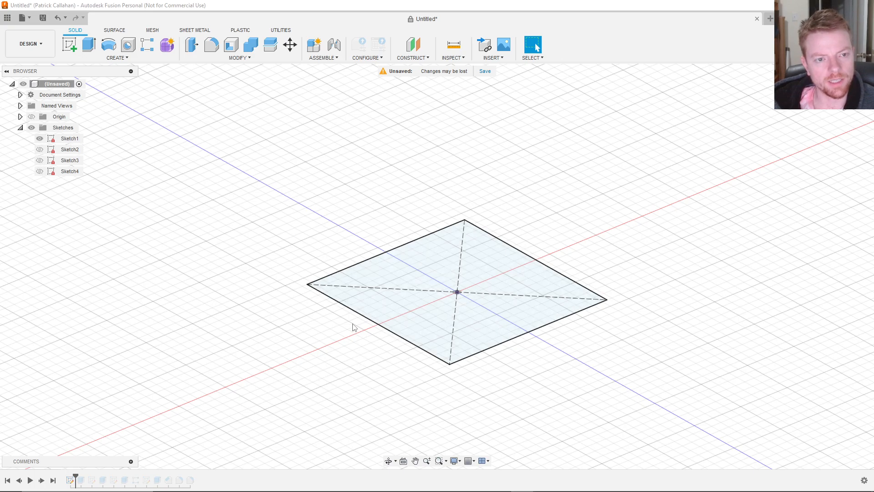
Open Sketch1 for editing with the whole dimensioned rectangle in view.
{"action": "left_click", "coordinate": [71, 481]}
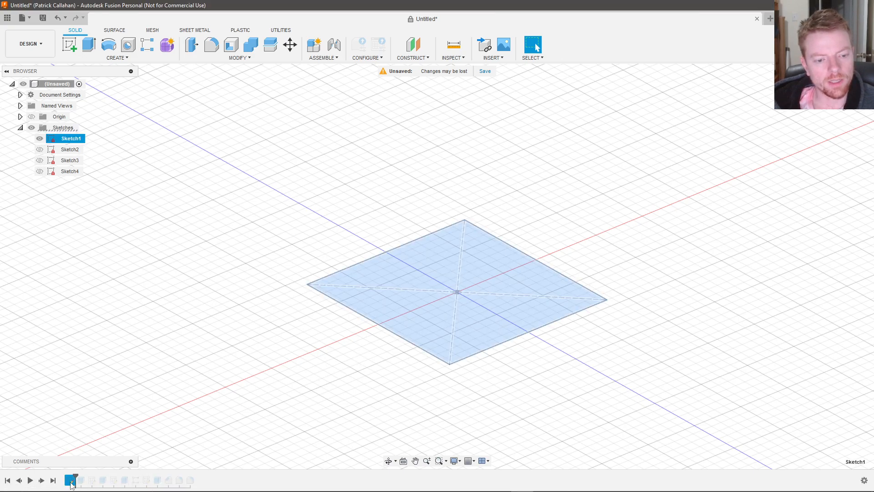
{"action": "right_click", "coordinate": [71, 483]}
{"action": "left_click", "coordinate": [109, 395]}
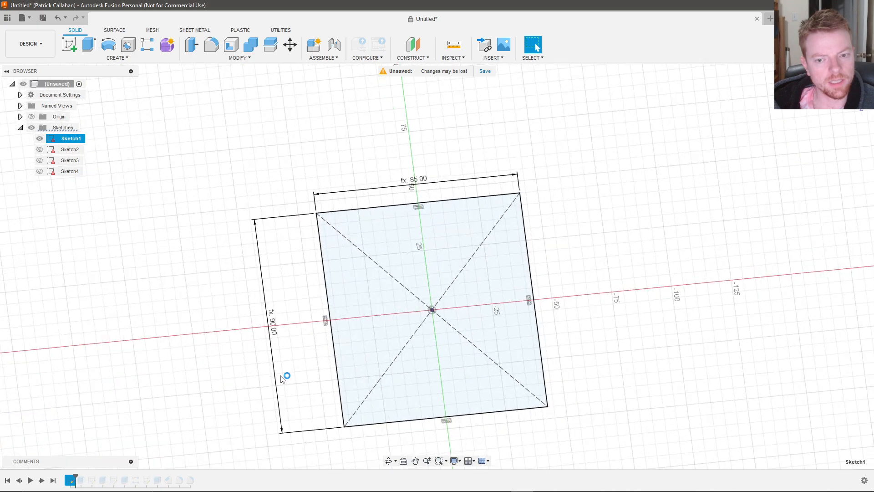
{"action": "scroll", "coordinate": [587, 394], "scroll_direction": "down", "scroll_amount": 3}
{"action": "scroll", "coordinate": [542, 412], "scroll_direction": "up", "scroll_amount": 5}
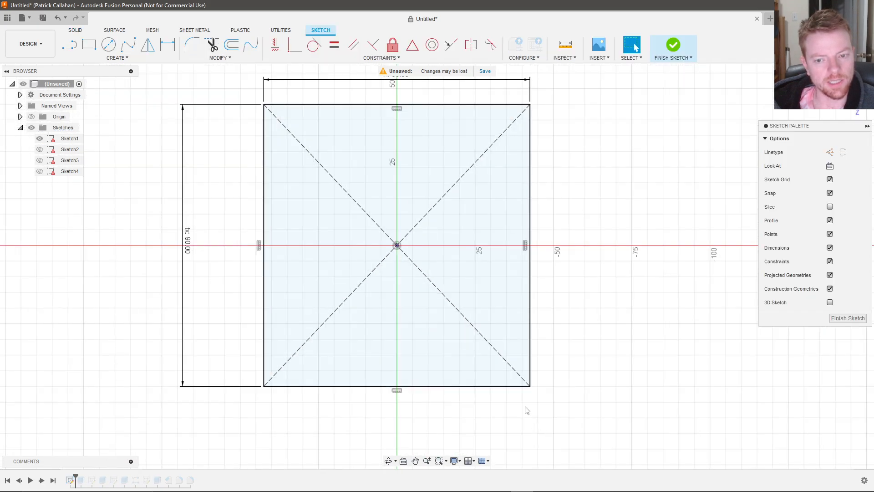
{"action": "scroll", "coordinate": [349, 135], "scroll_direction": "down", "scroll_amount": 3}
{"action": "scroll", "coordinate": [313, 91], "scroll_direction": "up", "scroll_amount": 2}
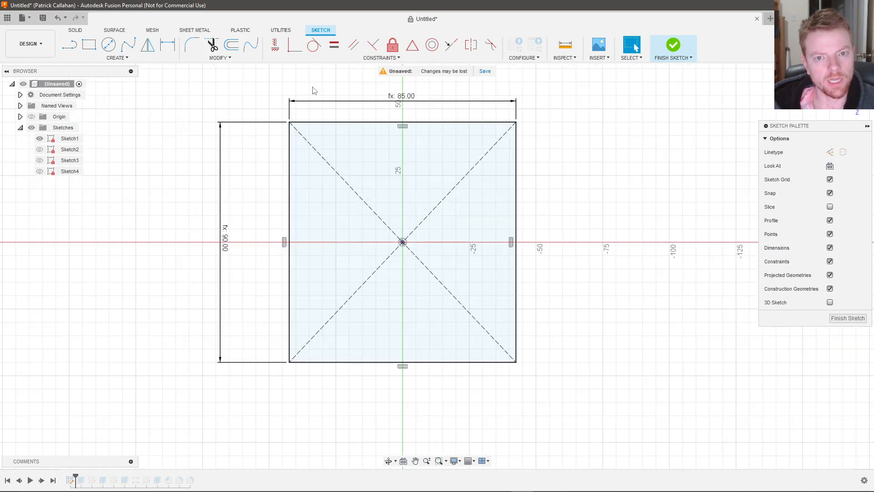
{"action": "scroll", "coordinate": [314, 92], "scroll_direction": "up", "scroll_amount": 1}
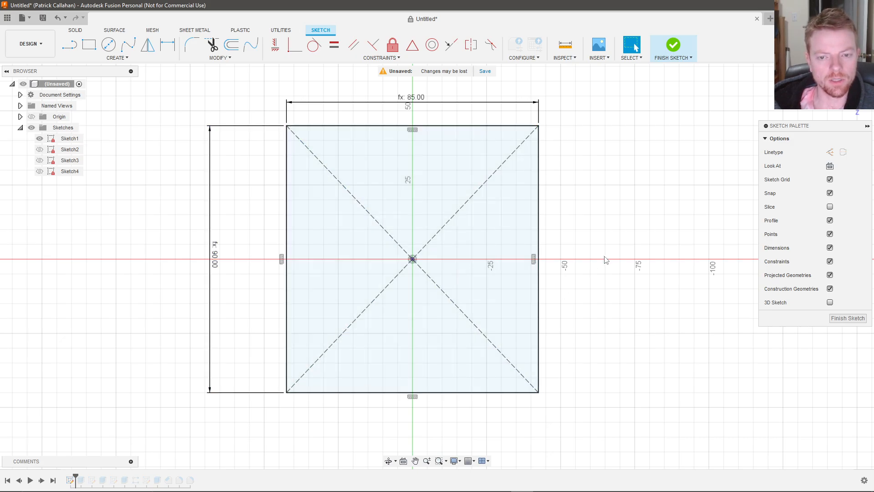
Highlight the rectangle's two diagonal construction lines together and clear the selection.
{"action": "left_click", "coordinate": [425, 273]}
{"action": "left_click", "coordinate": [423, 251], "text": "shift"}
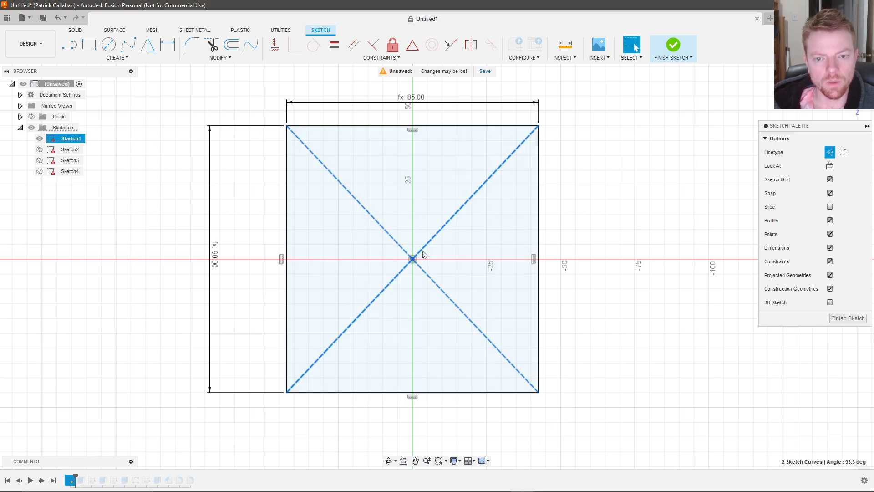
{"action": "left_click", "coordinate": [580, 285]}
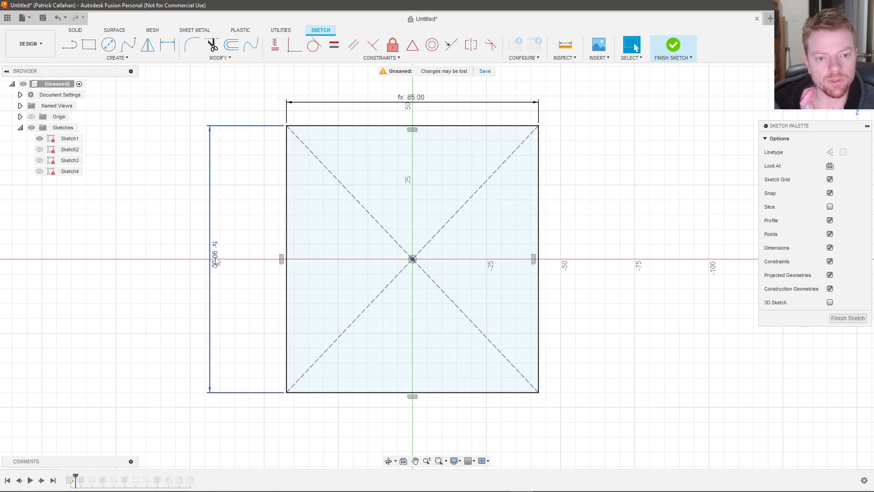
Open the design parameters and expand the model parameters to view the expressions behind Sketch1's dimensions.
{"action": "left_click", "coordinate": [231, 59]}
{"action": "left_click", "coordinate": [220, 152]}
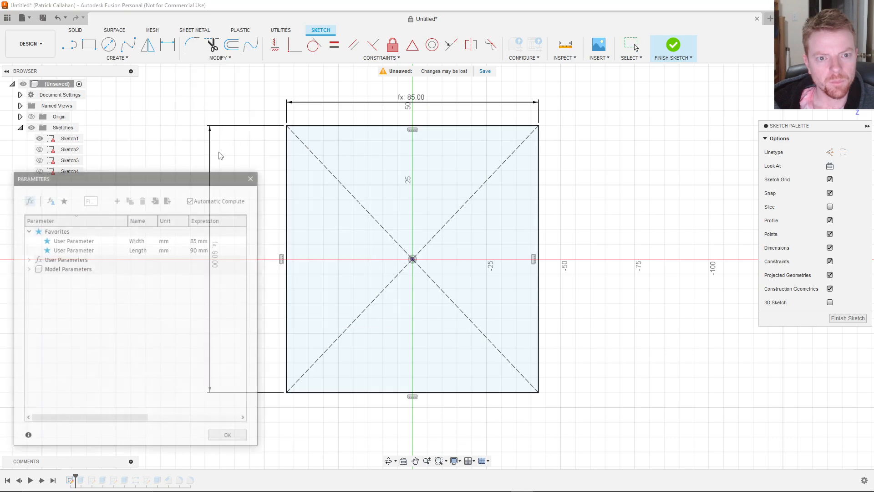
{"action": "left_click", "coordinate": [28, 258]}
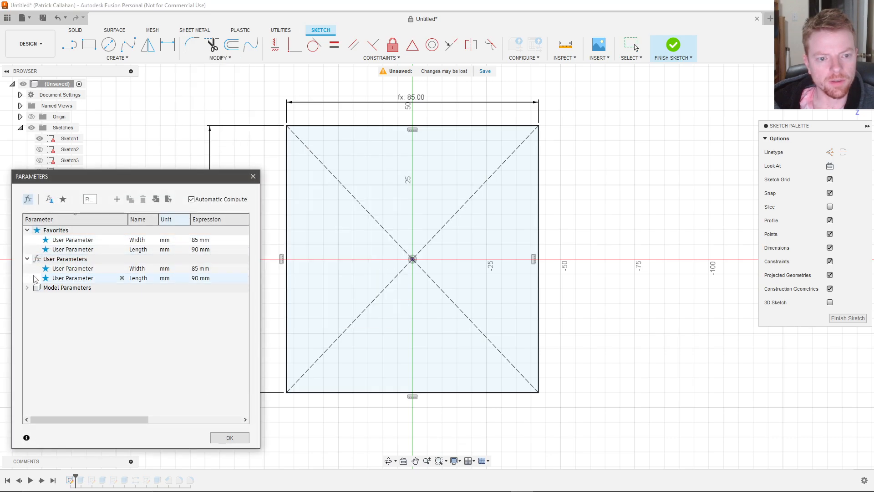
{"action": "left_click", "coordinate": [27, 258]}
{"action": "left_click", "coordinate": [27, 269]}
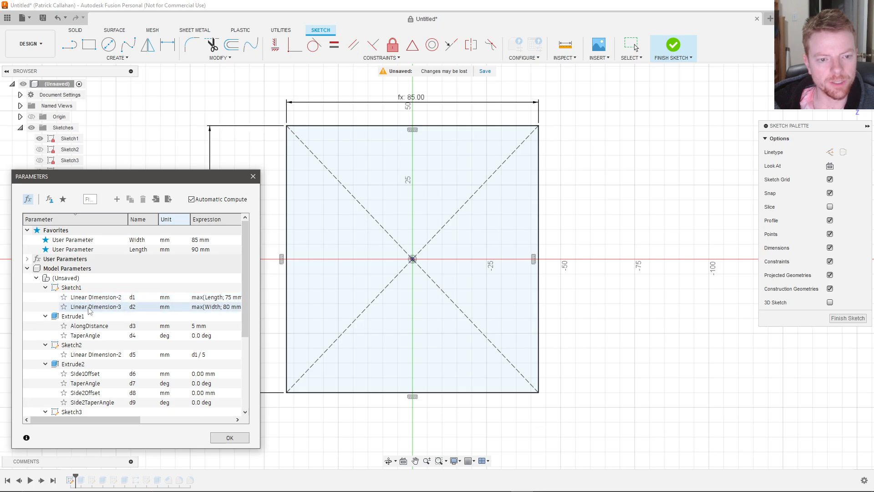
{"action": "left_click_drag", "start_coordinate": [121, 420], "coordinate": [148, 425]}
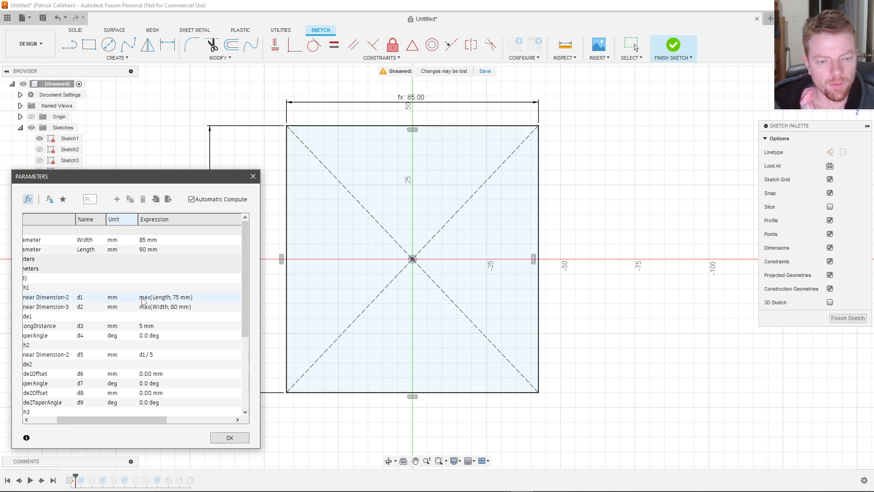
Examine the max(Length; 75 mm) expression of Sketch1's dimension d1, highlighting the function and its minimum value.
{"action": "left_click", "coordinate": [143, 299]}
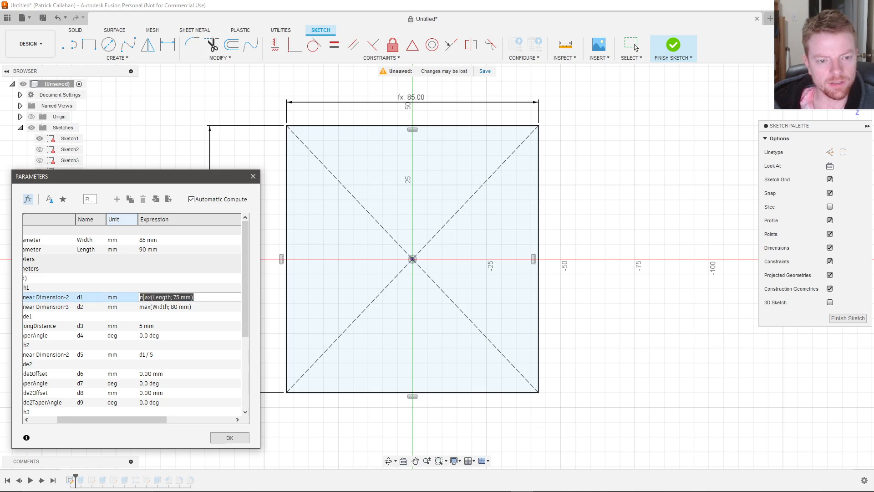
{"action": "left_click", "coordinate": [133, 298]}
{"action": "left_click_drag", "start_coordinate": [130, 299], "coordinate": [95, 304]}
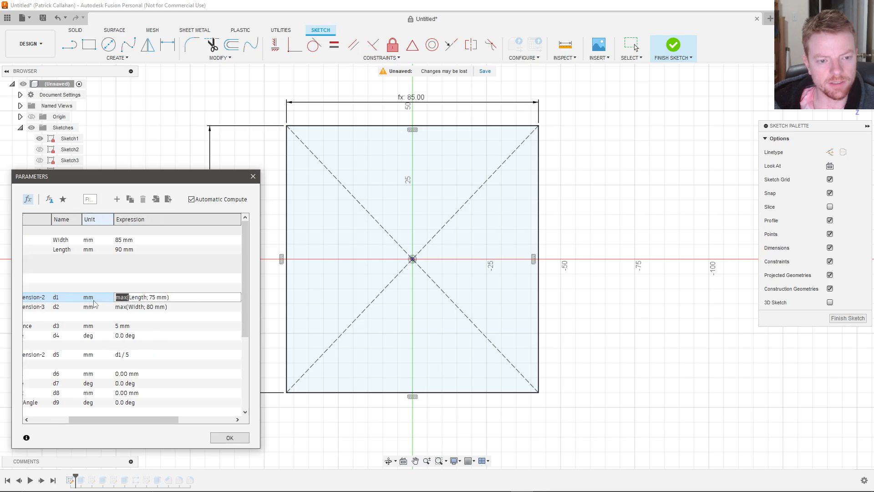
{"action": "left_click", "coordinate": [169, 297]}
{"action": "left_click_drag", "start_coordinate": [166, 297], "coordinate": [113, 298]}
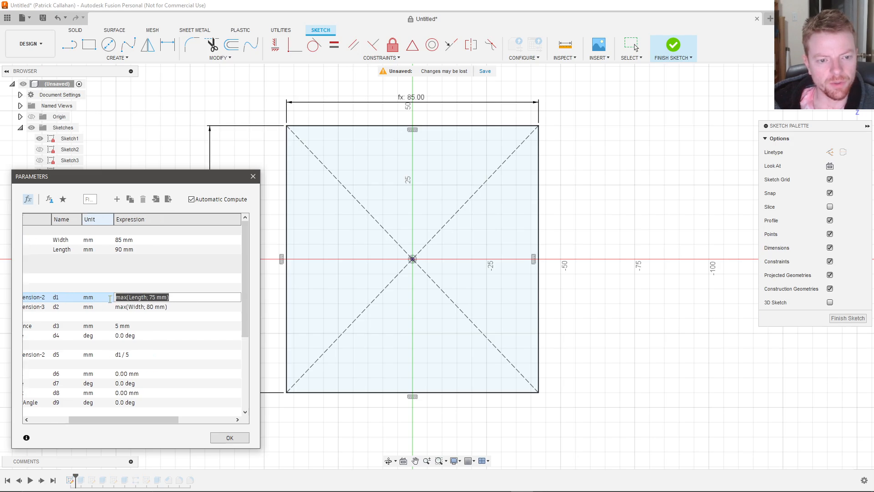
{"action": "left_click", "coordinate": [178, 297]}
{"action": "left_click_drag", "start_coordinate": [168, 300], "coordinate": [106, 299]}
{"action": "left_click", "coordinate": [139, 297]}
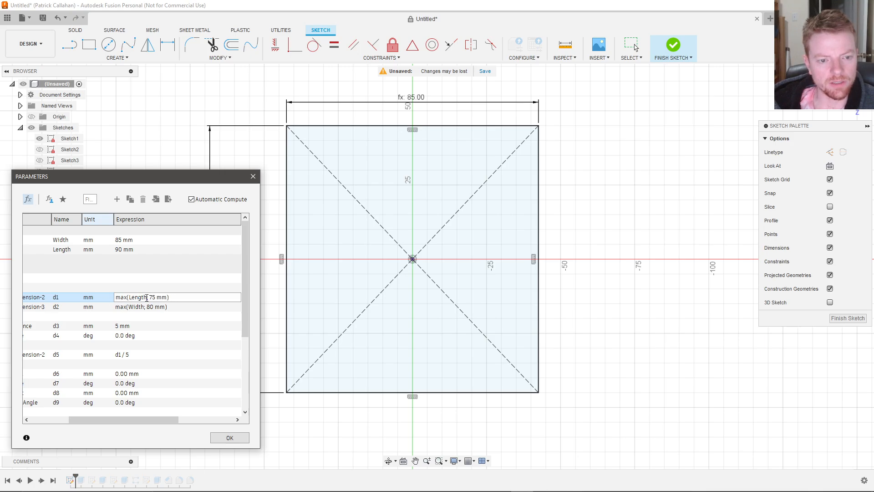
{"action": "left_click_drag", "start_coordinate": [147, 297], "coordinate": [167, 297]}
{"action": "left_click", "coordinate": [147, 297]}
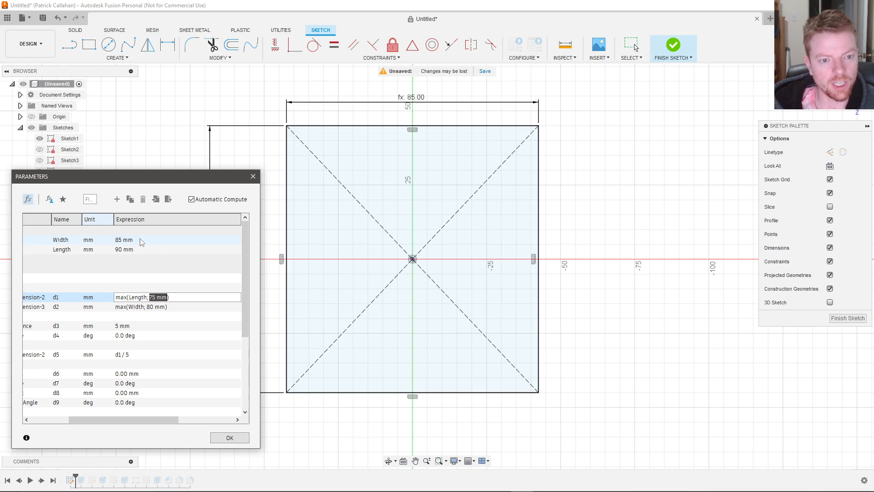
Examine the max(Width; 80 mm) expression of Sketch1's dimension d2 and close the parameters.
{"action": "left_click", "coordinate": [157, 308]}
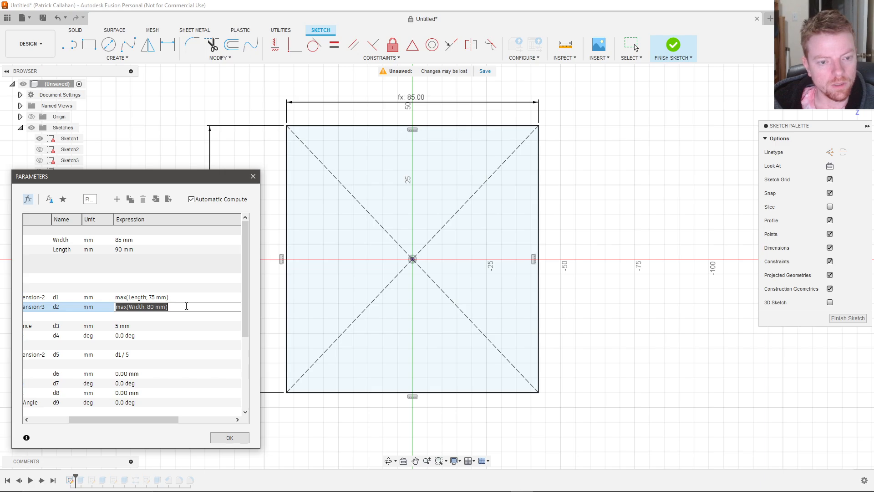
{"action": "left_click", "coordinate": [185, 306]}
{"action": "left_click_drag", "start_coordinate": [169, 419], "coordinate": [131, 419]}
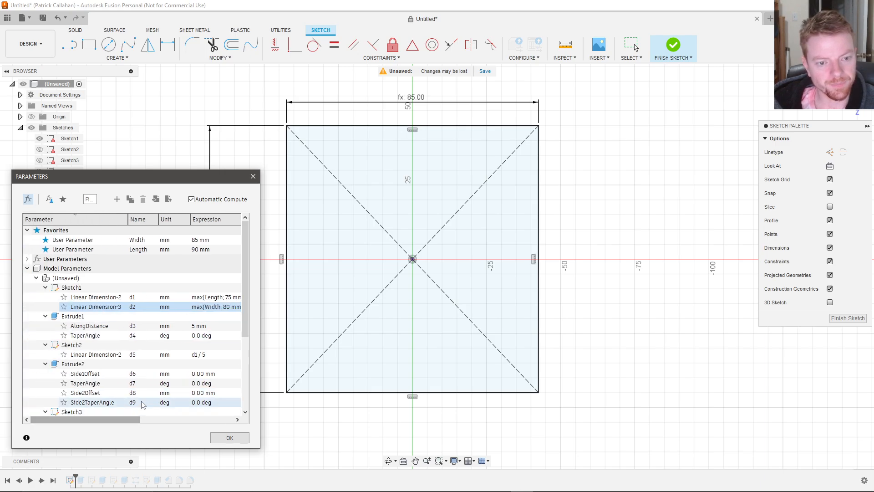
{"action": "left_click", "coordinate": [253, 176]}
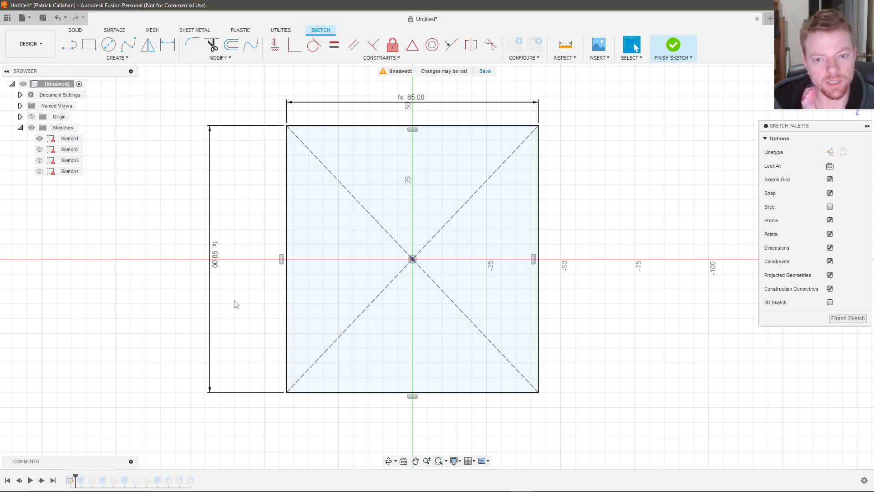
Shift the text of the rectangle's 90 mm dimension lower along its dimension line.
{"action": "left_click_drag", "start_coordinate": [211, 303], "coordinate": [222, 360]}
{"action": "scroll", "coordinate": [610, 274], "scroll_direction": "up", "scroll_amount": 3}
{"action": "scroll", "coordinate": [599, 228], "scroll_direction": "down", "scroll_amount": 3}
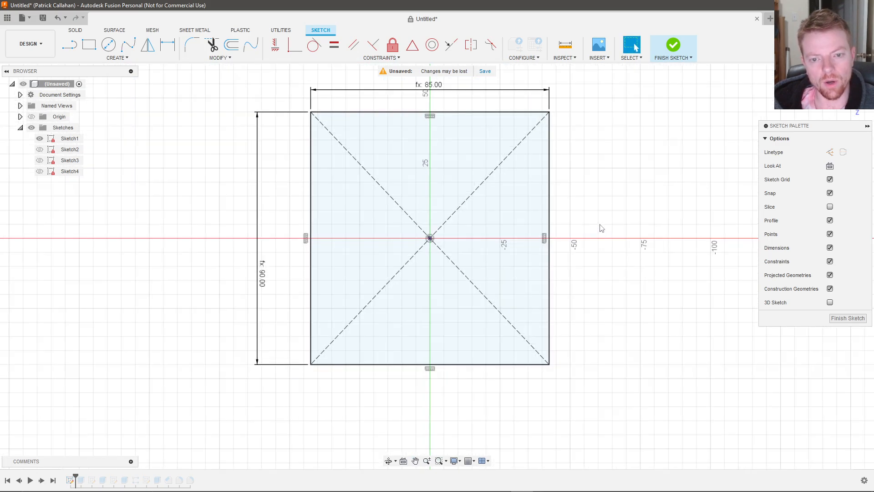
Turn the sketch view square and sketch a two-point rectangle about 20 mm wide and 25 mm high above the base rectangle.
{"action": "mouse_move", "coordinate": [599, 228]}
{"action": "middle_mouse_down", "text": "shift"}
{"action": "mouse_move", "coordinate": [630, 222]}
{"action": "mouse_move", "coordinate": [669, 167]}
{"action": "middle_mouse_up", "text": "shift"}
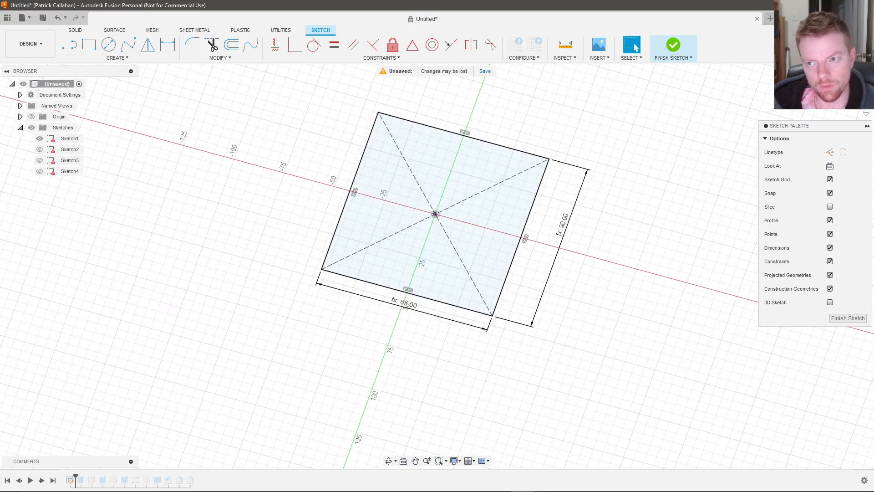
{"action": "left_click", "coordinate": [845, 91]}
{"action": "scroll", "coordinate": [423, 182], "scroll_direction": "down", "scroll_amount": 3}
{"action": "scroll", "coordinate": [491, 112], "scroll_direction": "up", "scroll_amount": 3}
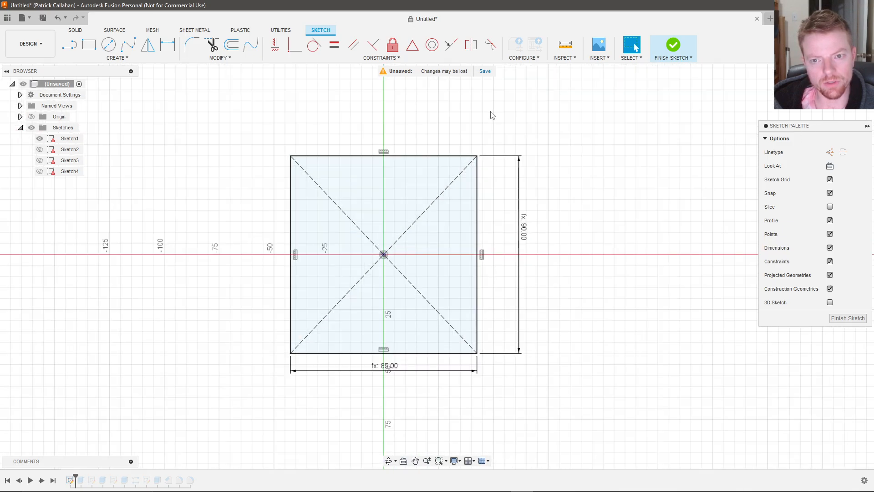
{"action": "scroll", "coordinate": [486, 120], "scroll_direction": "up", "scroll_amount": 2}
{"action": "scroll", "coordinate": [392, 274], "scroll_direction": "down", "scroll_amount": 2}
{"action": "scroll", "coordinate": [374, 152], "scroll_direction": "down", "scroll_amount": 2}
{"action": "scroll", "coordinate": [375, 122], "scroll_direction": "up", "scroll_amount": 3}
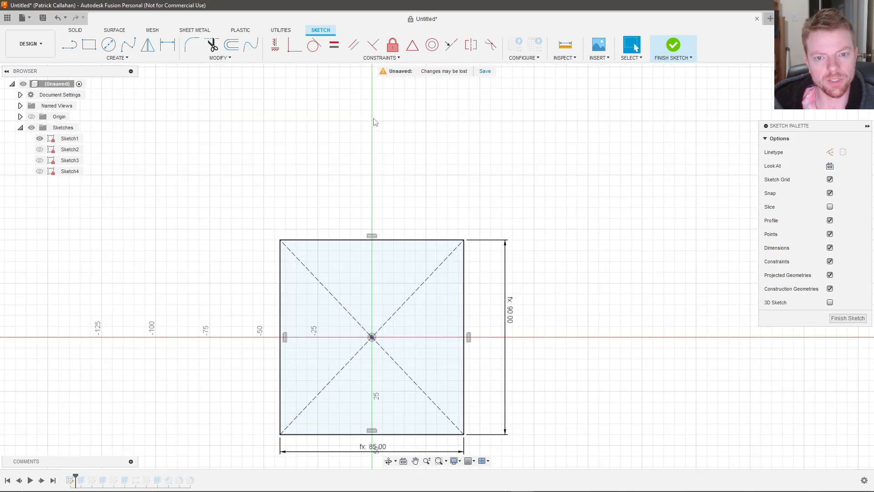
{"action": "left_click", "coordinate": [90, 45]}
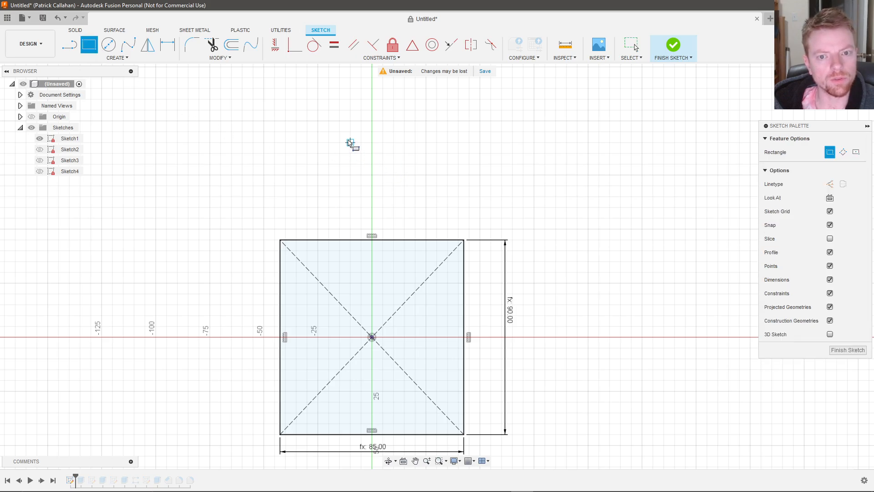
{"action": "left_click", "coordinate": [351, 142]}
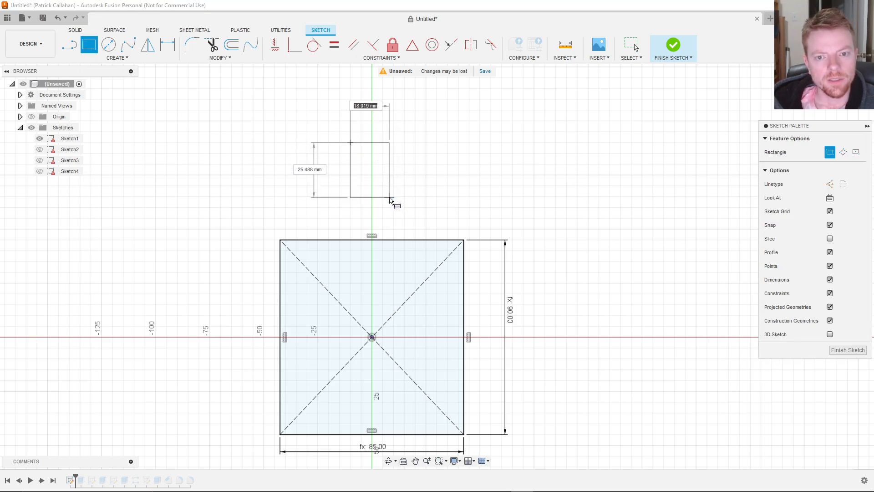
{"action": "left_click", "coordinate": [394, 200]}
{"action": "scroll", "coordinate": [404, 180], "scroll_direction": "down", "scroll_amount": 1}
{"action": "scroll", "coordinate": [400, 170], "scroll_direction": "up", "scroll_amount": 2}
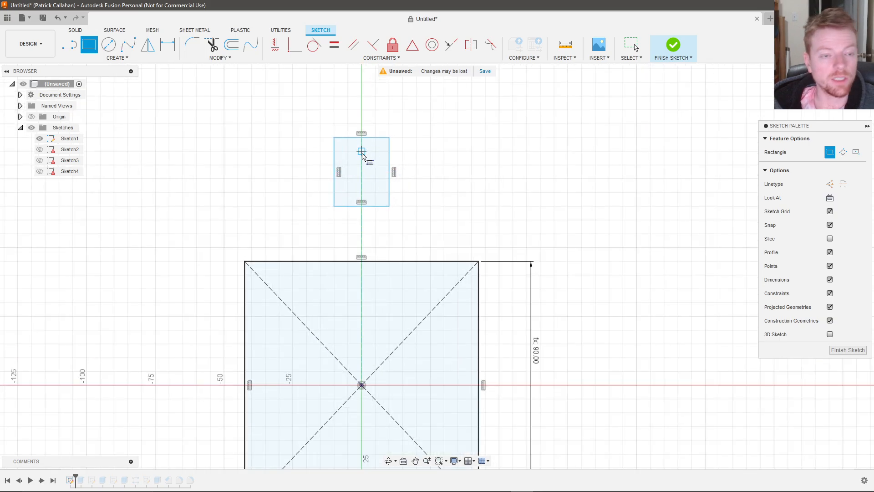
{"action": "right_click", "coordinate": [404, 183]}
{"action": "left_click", "coordinate": [438, 184]}
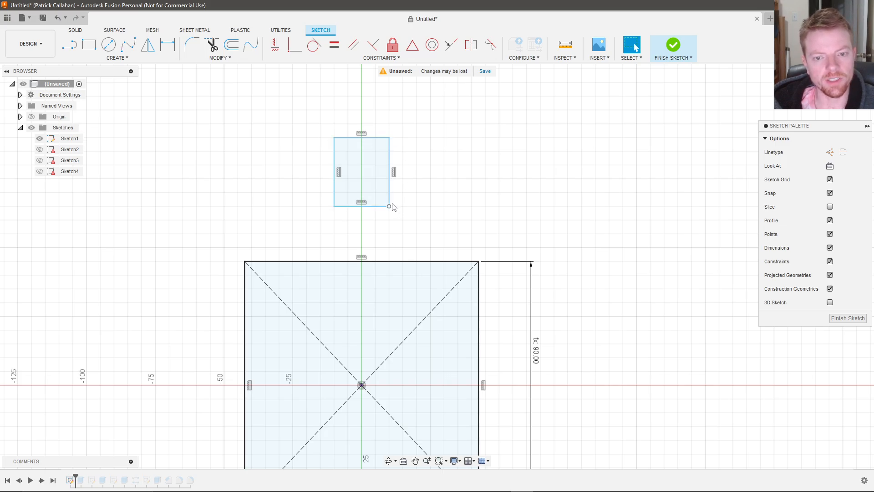
Stretch the small unconstrained rectangle by its corners and edges to about 30 mm by 30 mm.
{"action": "mouse_move", "coordinate": [389, 203]}
{"action": "left_mouse_down"}
{"action": "mouse_move", "coordinate": [424, 202]}
{"action": "mouse_move", "coordinate": [397, 204]}
{"action": "mouse_move", "coordinate": [380, 232]}
{"action": "mouse_move", "coordinate": [379, 225]}
{"action": "left_mouse_up"}
{"action": "left_click_drag", "start_coordinate": [334, 195], "coordinate": [317, 196]}
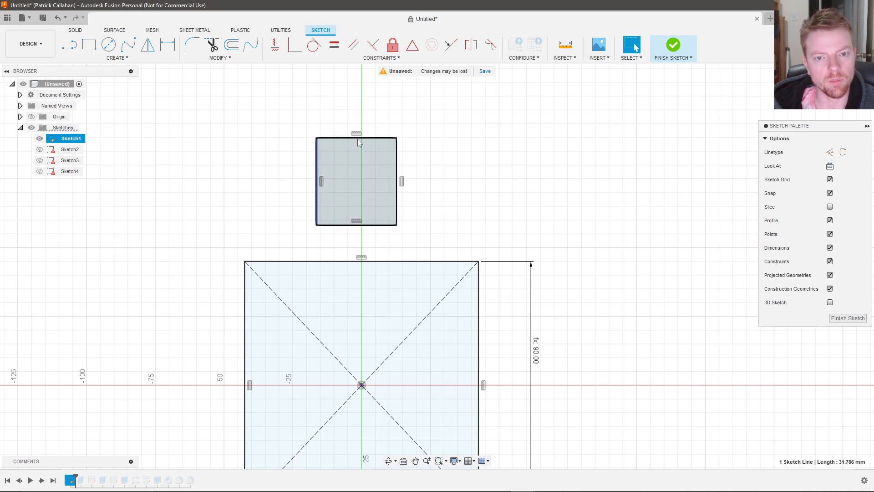
{"action": "left_click_drag", "start_coordinate": [357, 138], "coordinate": [357, 111]}
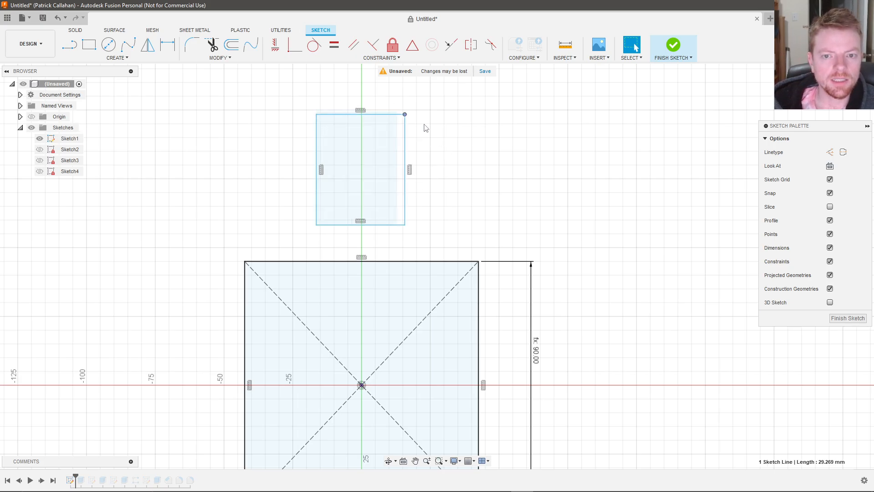
{"action": "mouse_move", "coordinate": [398, 112]}
{"action": "left_mouse_down"}
{"action": "mouse_move", "coordinate": [418, 167]}
{"action": "mouse_move", "coordinate": [406, 149]}
{"action": "left_mouse_up"}
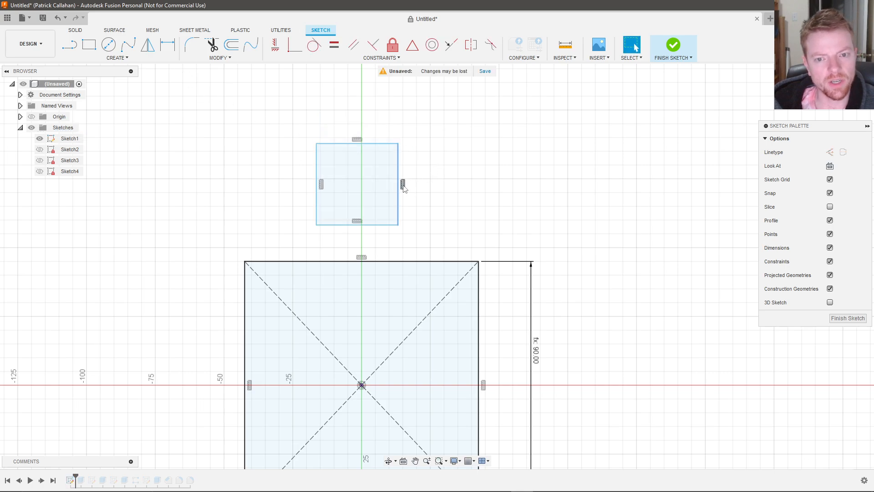
Inspect the constraint on the small rectangle's left side and the one on its upper side.
{"action": "left_click", "coordinate": [321, 184]}
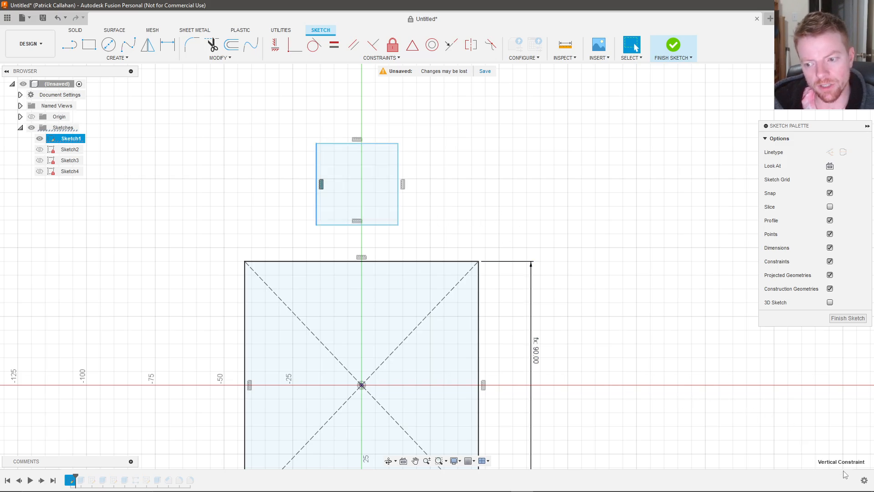
{"action": "left_click", "coordinate": [358, 139]}
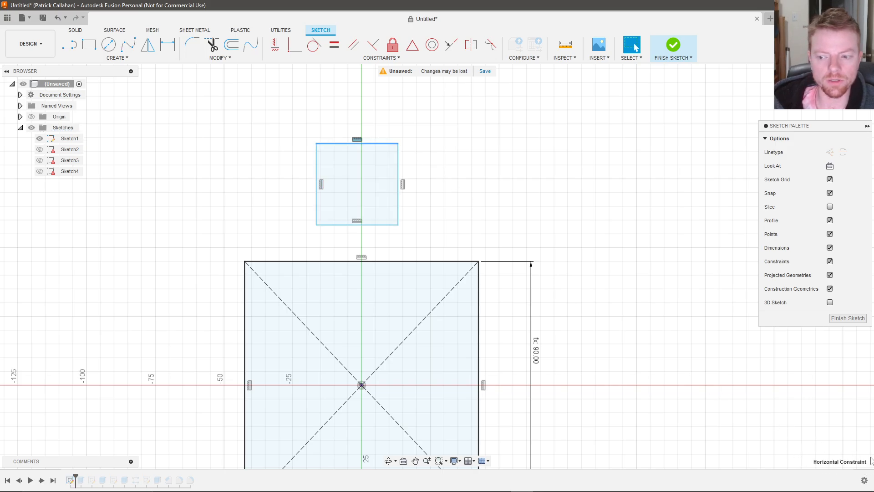
{"action": "left_click", "coordinate": [374, 144]}
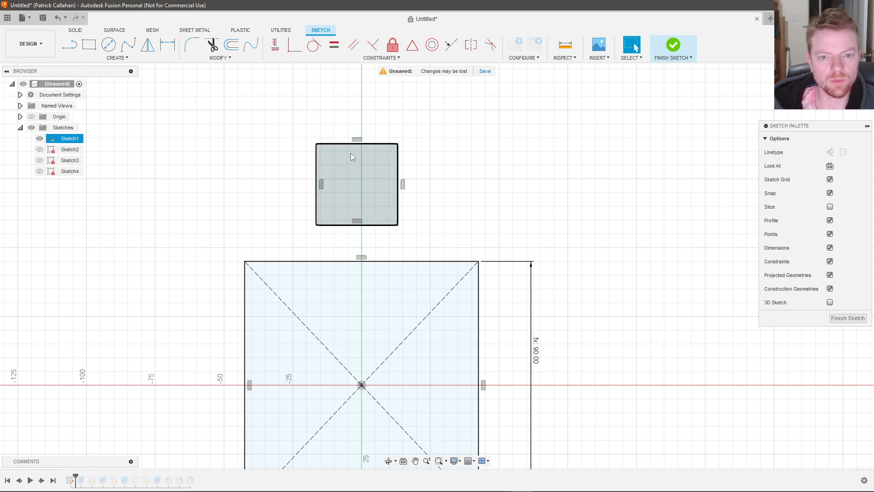
Delete the vertical constraint on the small rectangle's left side and pull its upper-left corner outward to slant that side.
{"action": "left_click", "coordinate": [322, 184]}
{"action": "key", "text": "Delete"}
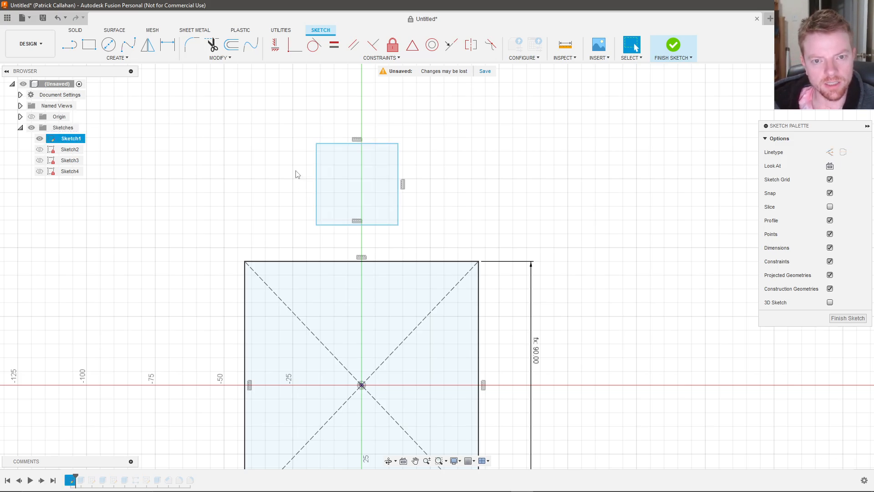
{"action": "mouse_move", "coordinate": [316, 143]}
{"action": "left_mouse_down"}
{"action": "mouse_move", "coordinate": [311, 177]}
{"action": "mouse_move", "coordinate": [275, 145]}
{"action": "left_mouse_up"}
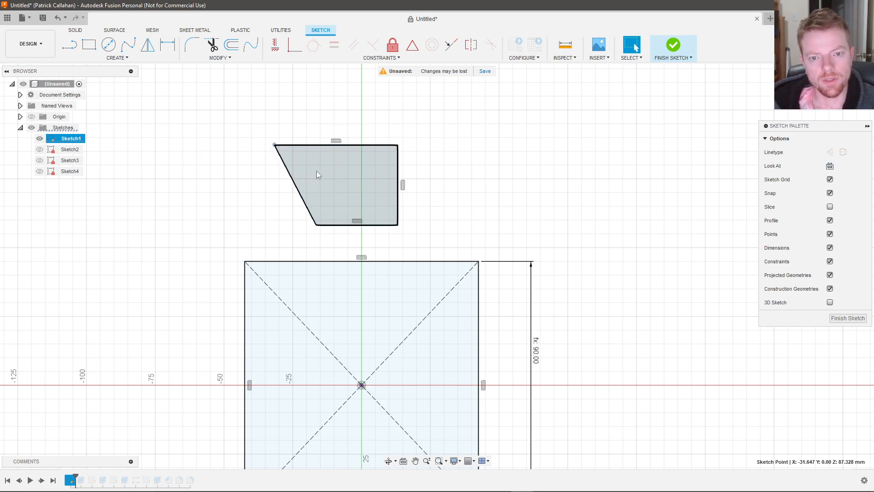
{"action": "scroll", "coordinate": [315, 246], "scroll_direction": "down", "scroll_amount": 2}
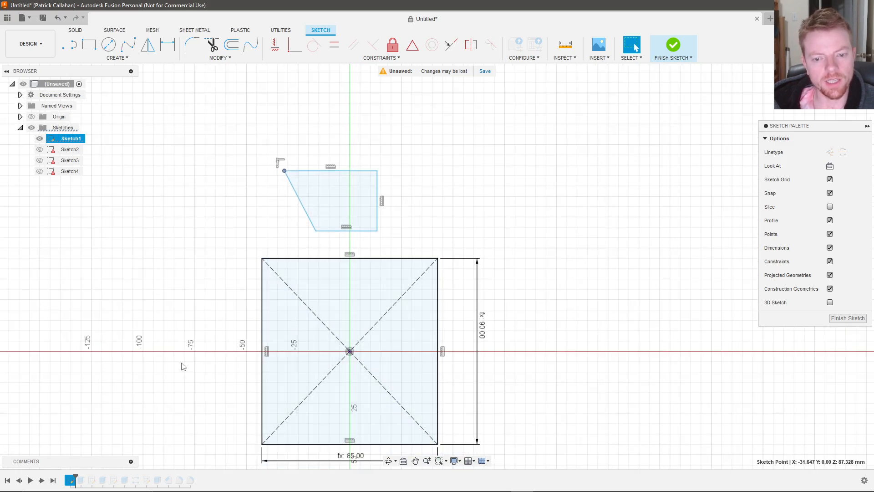
{"action": "scroll", "coordinate": [291, 270], "scroll_direction": "up", "scroll_amount": 2}
{"action": "scroll", "coordinate": [288, 267], "scroll_direction": "down", "scroll_amount": 3}
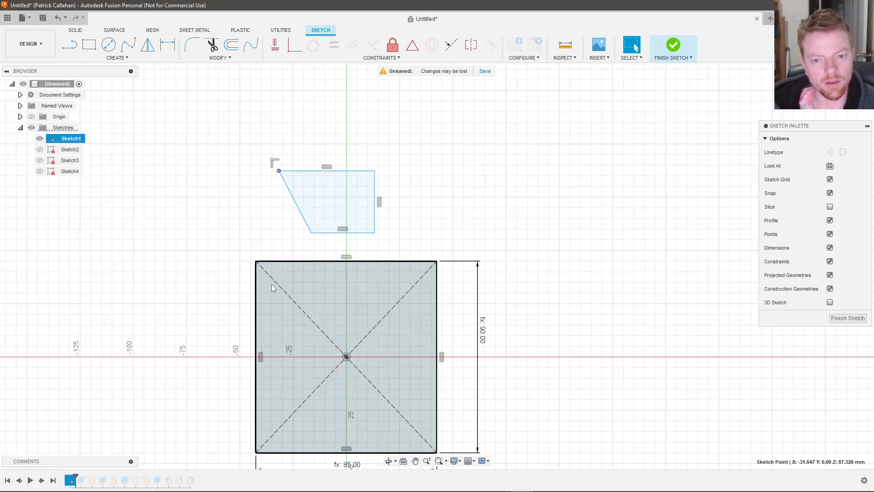
{"action": "scroll", "coordinate": [231, 305], "scroll_direction": "up", "scroll_amount": 2}
{"action": "scroll", "coordinate": [234, 310], "scroll_direction": "down", "scroll_amount": 2}
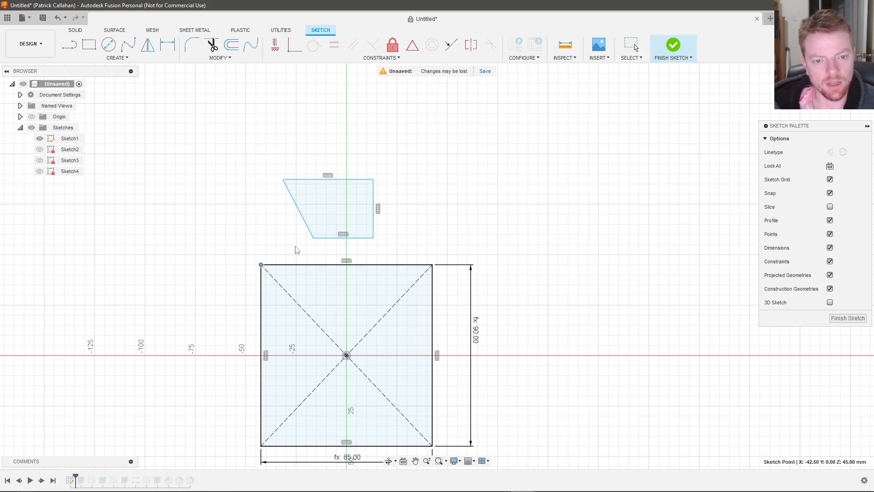
{"action": "left_click", "coordinate": [299, 193]}
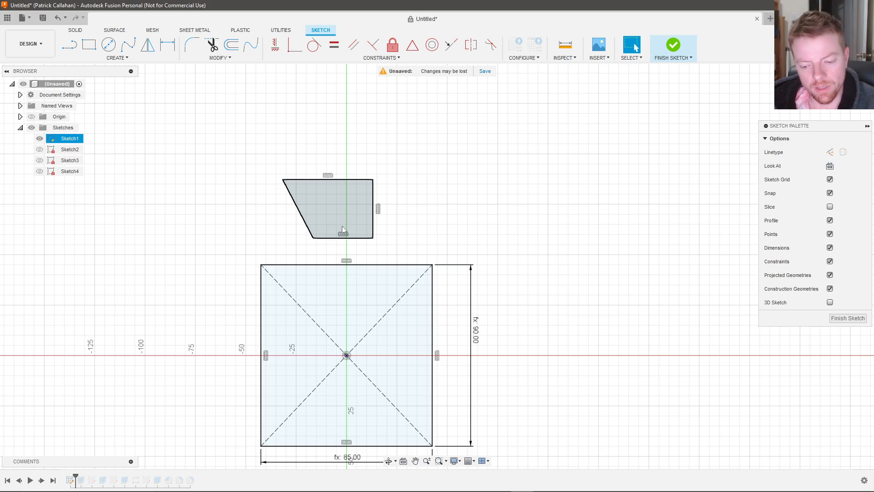
Undo all edits to the small rectangle, back through its creation, leaving only the base rectangle in Sketch1.
{"action": "key", "text": "ctrl+z"}
{"action": "key", "text": "ctrl+z"}
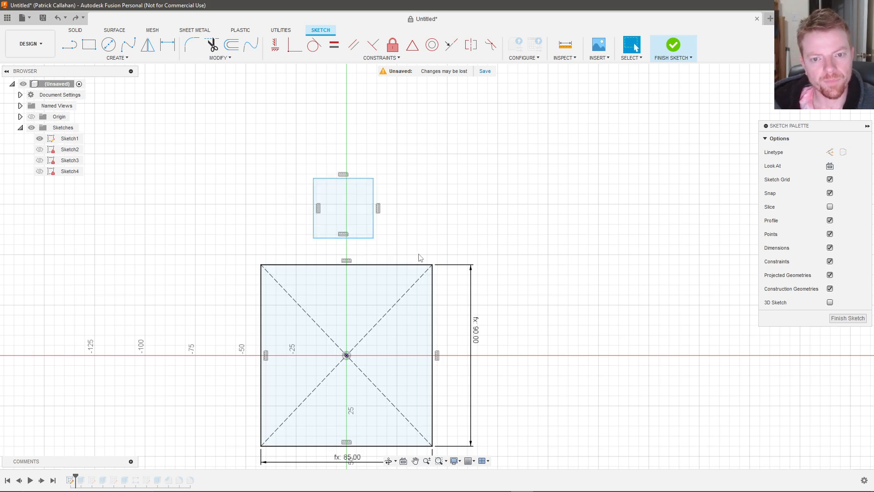
{"action": "key", "text": "ctrl+z"}
{"action": "key", "text": "ctrl+z"}
{"action": "key", "text": "ctrl+z"}
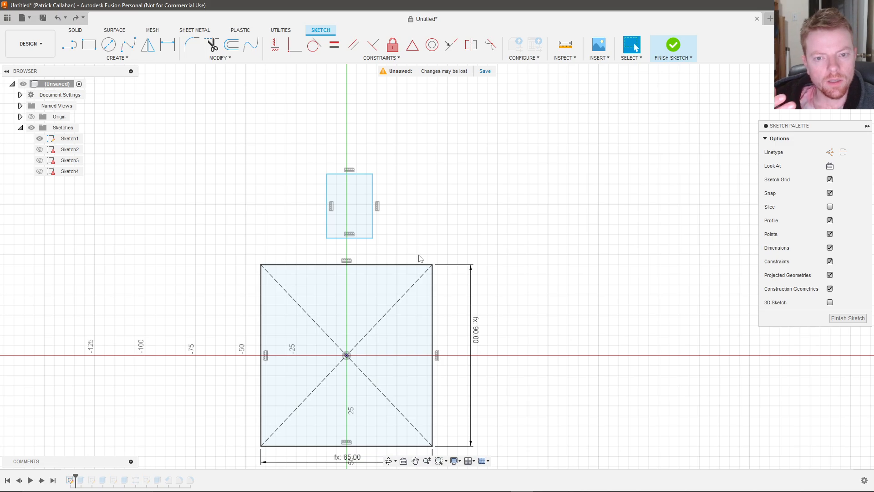
{"action": "key", "text": "ctrl+z"}
{"action": "key", "text": "ctrl+z"}
{"action": "key", "text": "ctrl+z"}
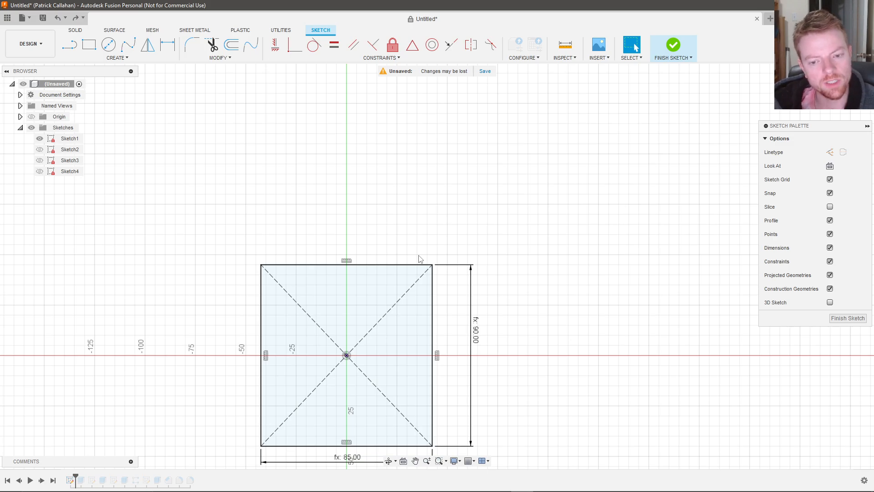
Highlight the base rectangle's diagonal construction line from its upper-left to its lower-right corner.
{"action": "scroll", "coordinate": [428, 262], "scroll_direction": "down", "scroll_amount": 2}
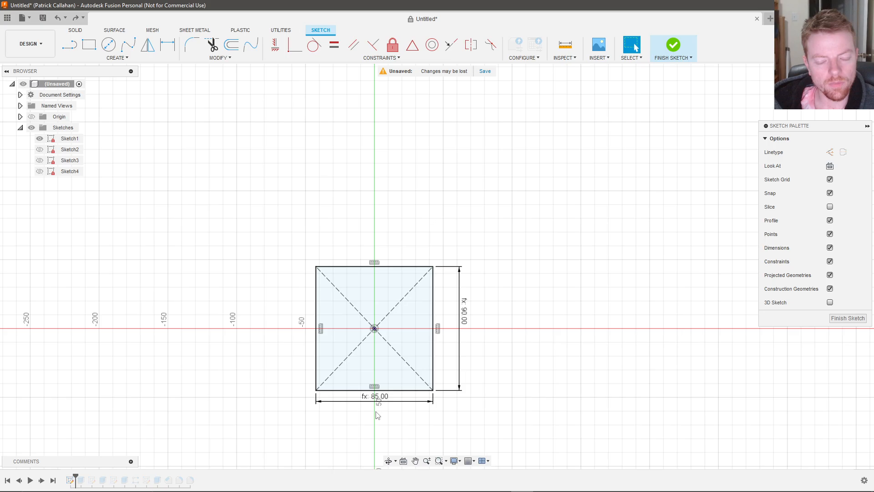
{"action": "scroll", "coordinate": [398, 339], "scroll_direction": "up", "scroll_amount": 4}
{"action": "left_click", "coordinate": [395, 308]}
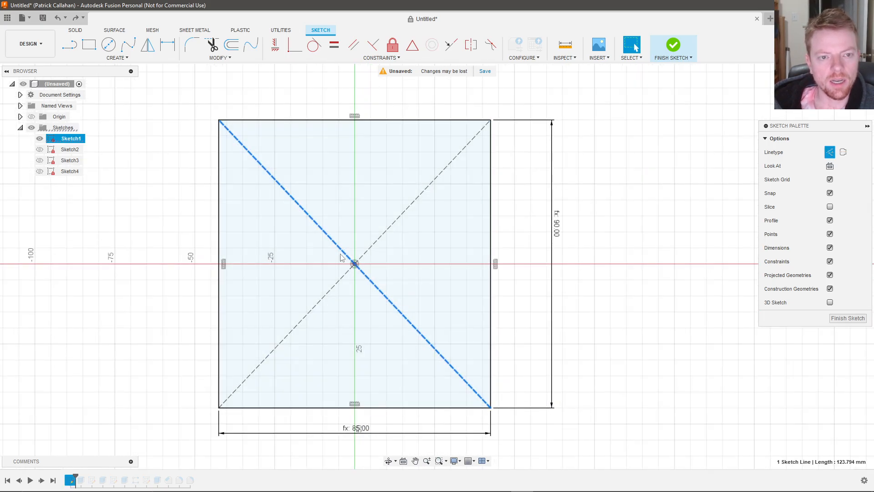
Sketch a slanted line about 29 mm long outside the base rectangle's left side and select it.
{"action": "left_click", "coordinate": [71, 47]}
{"action": "left_click", "coordinate": [124, 150]}
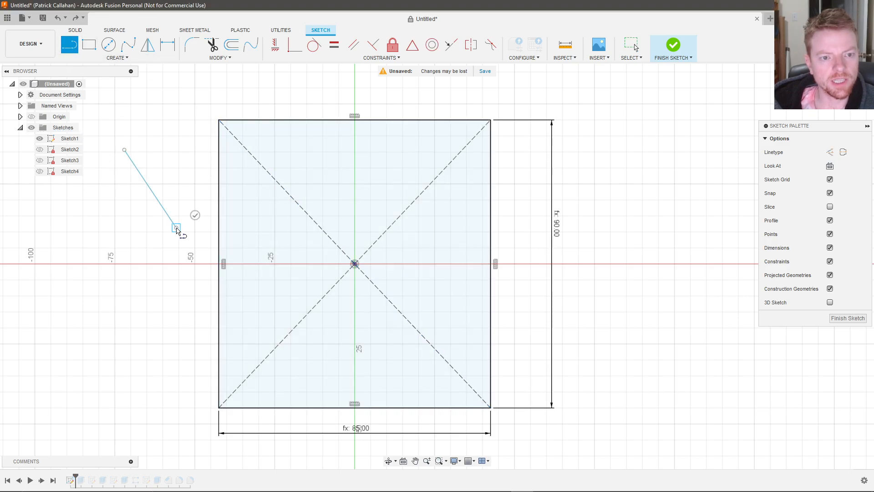
{"action": "left_click", "coordinate": [177, 227]}
{"action": "left_click", "coordinate": [158, 201]}
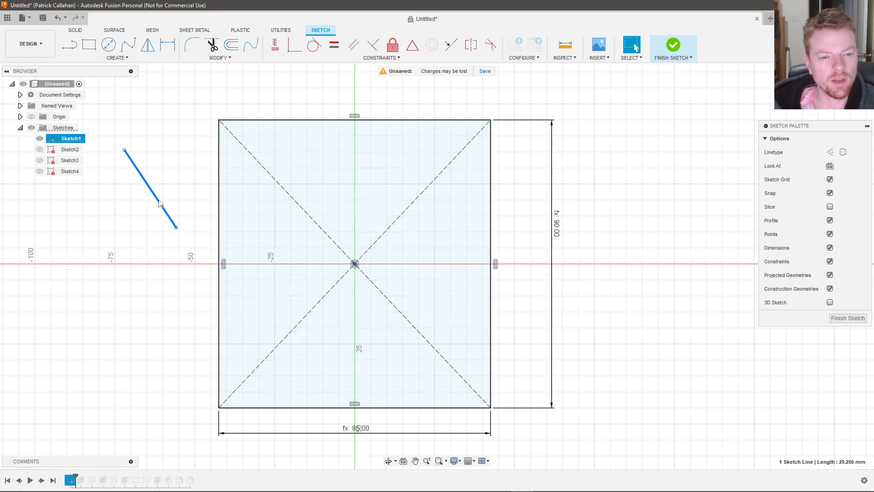
Convert the slanted line to construction geometry and delete it.
{"action": "right_click", "coordinate": [157, 201]}
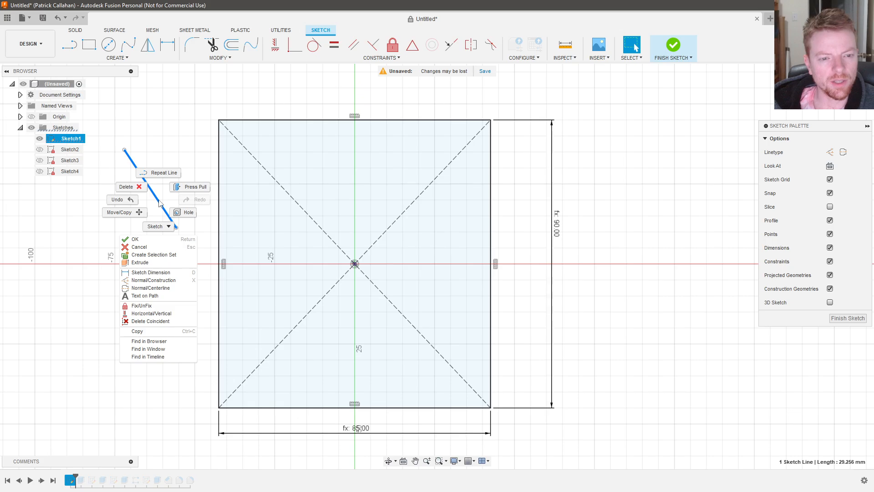
{"action": "left_click", "coordinate": [166, 280]}
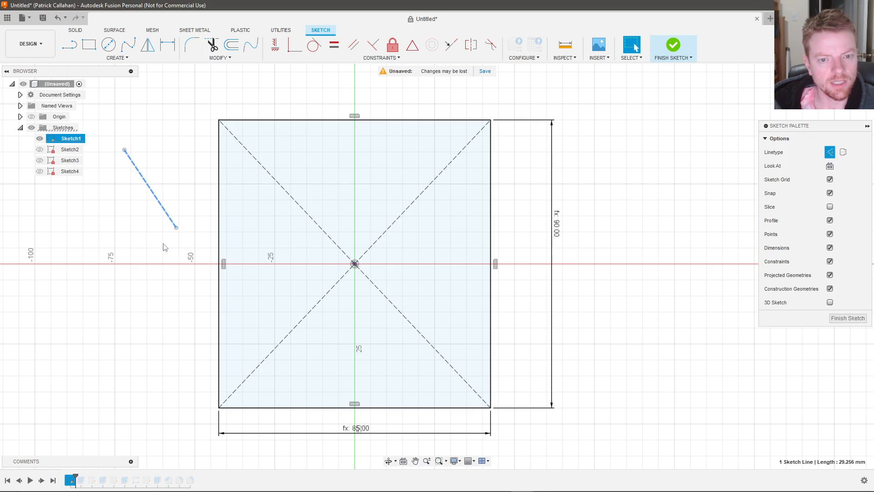
{"action": "key", "text": "Delete"}
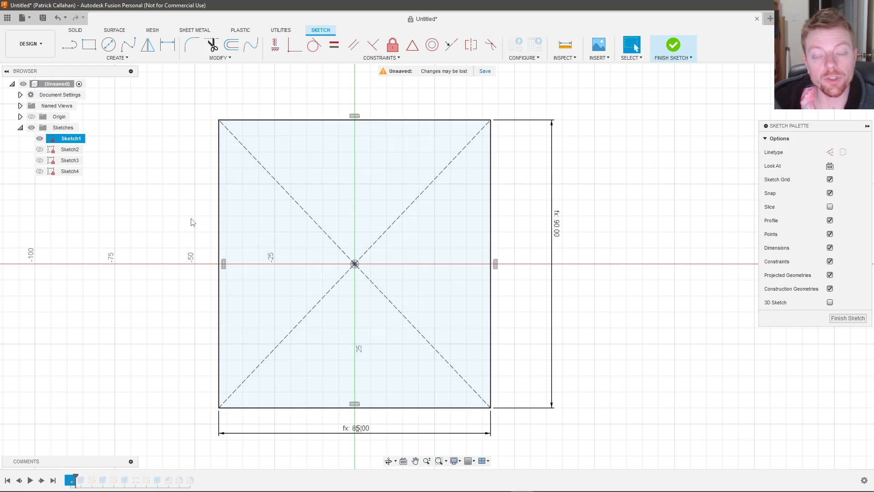
Highlight a diagonal of the base rectangle and inspect the coincident constraint at the rectangle's lower-left corner.
{"action": "left_click", "coordinate": [320, 230]}
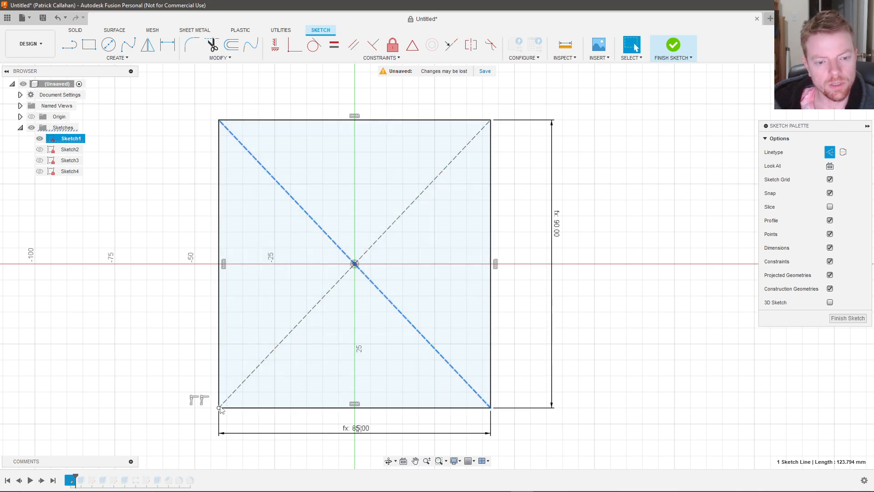
{"action": "key", "text": "Escape"}
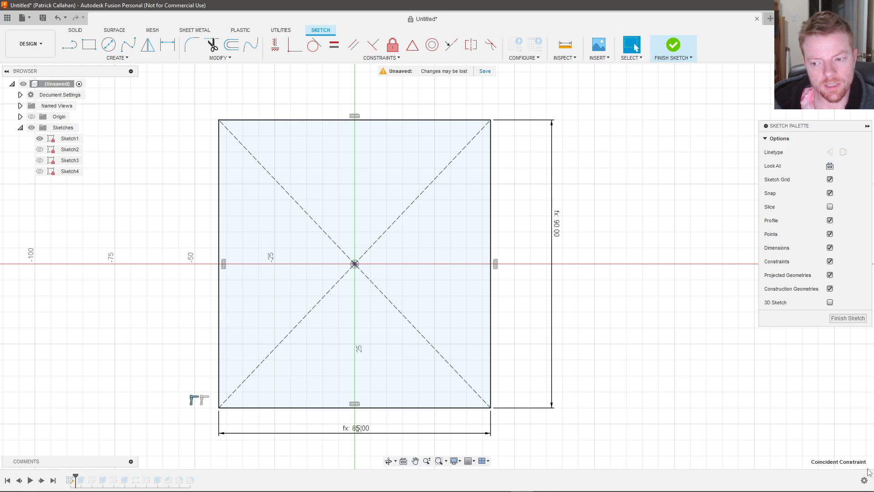
Delete the coincident constraint at the base rectangle's lower-left corner and pull the freed endpoint of the bottom line inward.
{"action": "left_click", "coordinate": [220, 409]}
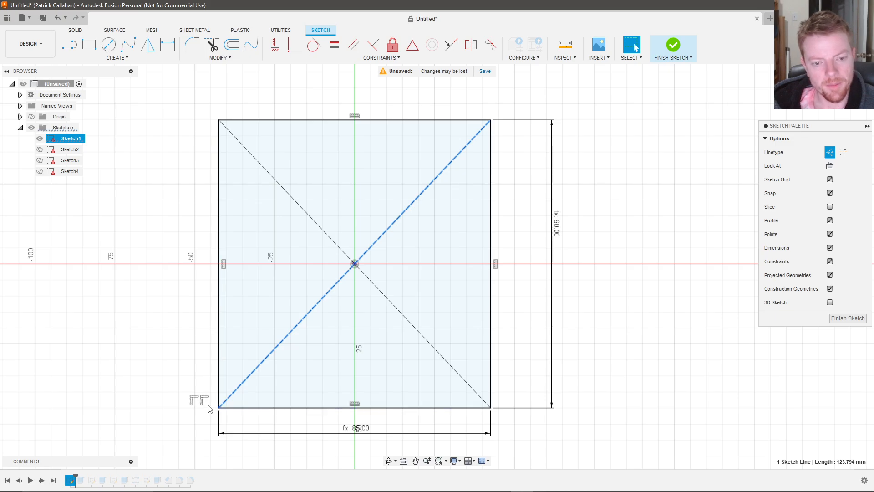
{"action": "left_click", "coordinate": [202, 403]}
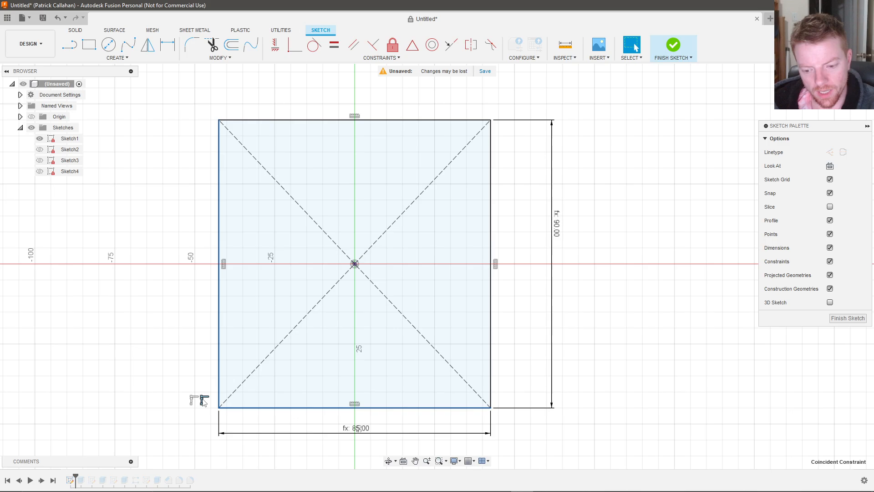
{"action": "left_click_drag", "start_coordinate": [219, 408], "coordinate": [268, 368]}
{"action": "scroll", "coordinate": [270, 393], "scroll_direction": "down", "scroll_amount": 5}
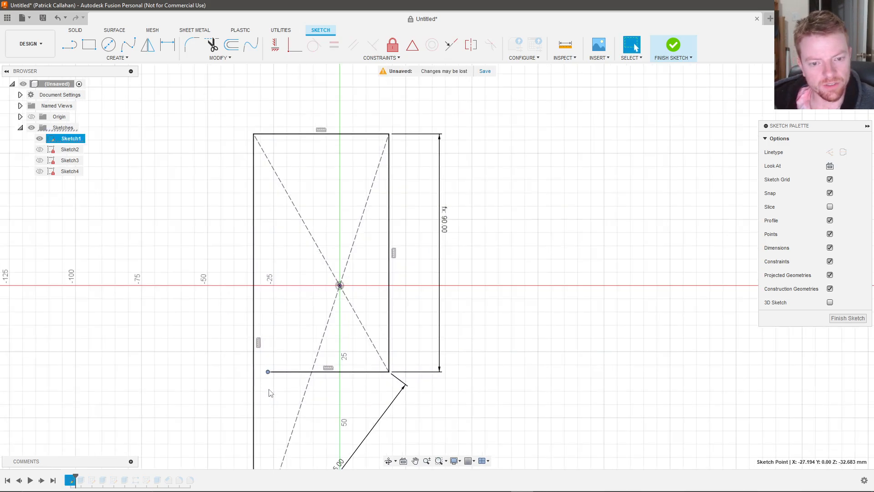
{"action": "scroll", "coordinate": [270, 392], "scroll_direction": "up", "scroll_amount": 5}
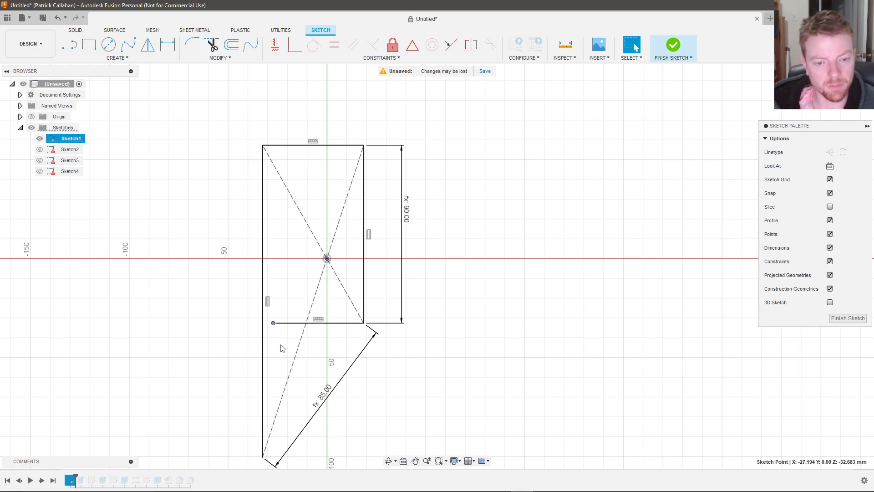
Undo the separation of the base rectangle's lower-left corner and inspect the coincident constraints at that corner.
{"action": "key", "text": "ctrl+z"}
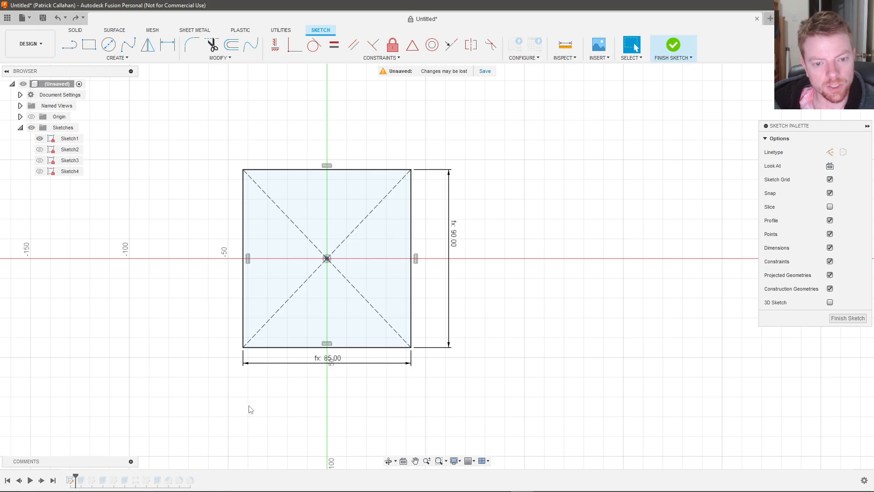
{"action": "scroll", "coordinate": [247, 328], "scroll_direction": "up", "scroll_amount": 3}
{"action": "left_click", "coordinate": [241, 355]}
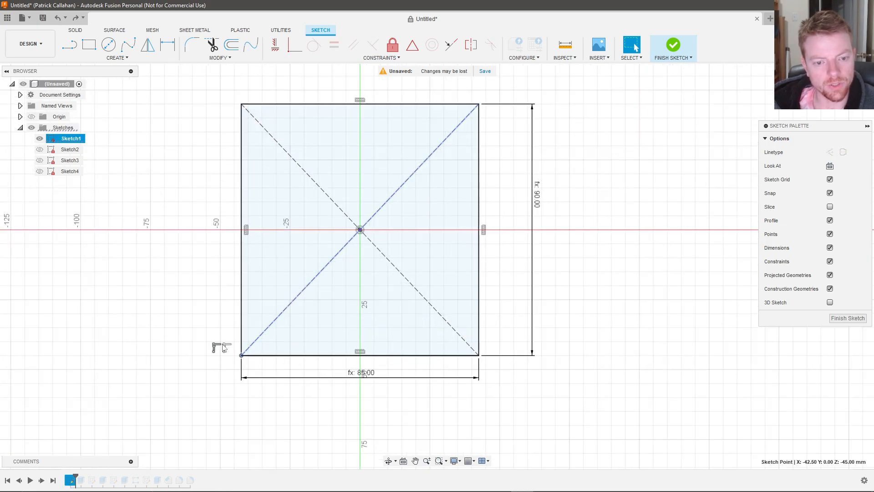
{"action": "left_click", "coordinate": [230, 392]}
Move the 90 mm dimension closer to the base rectangle and finish editing Sketch1.
{"action": "scroll", "coordinate": [248, 396], "scroll_direction": "down", "scroll_amount": 3}
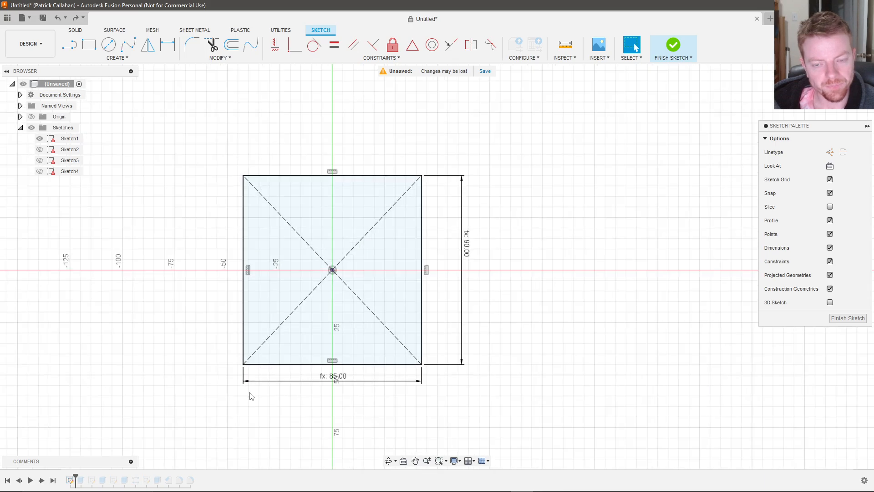
{"action": "scroll", "coordinate": [249, 394], "scroll_direction": "up", "scroll_amount": 1}
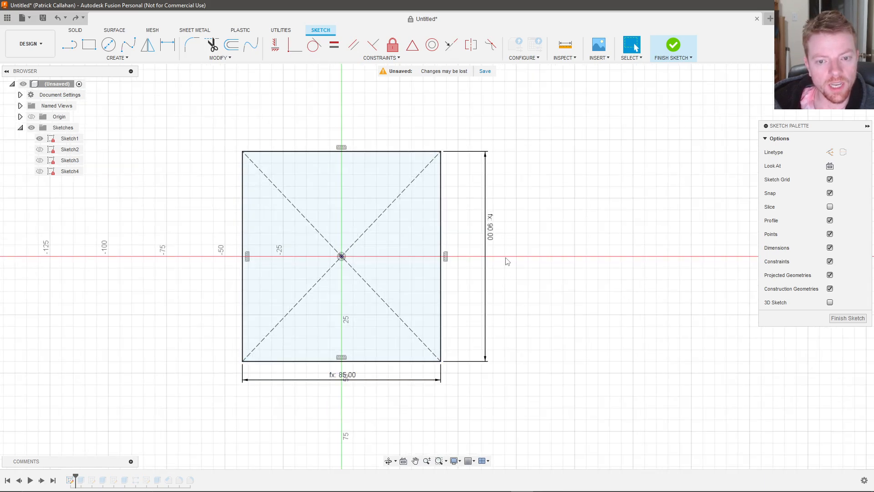
{"action": "left_click_drag", "start_coordinate": [494, 239], "coordinate": [465, 254]}
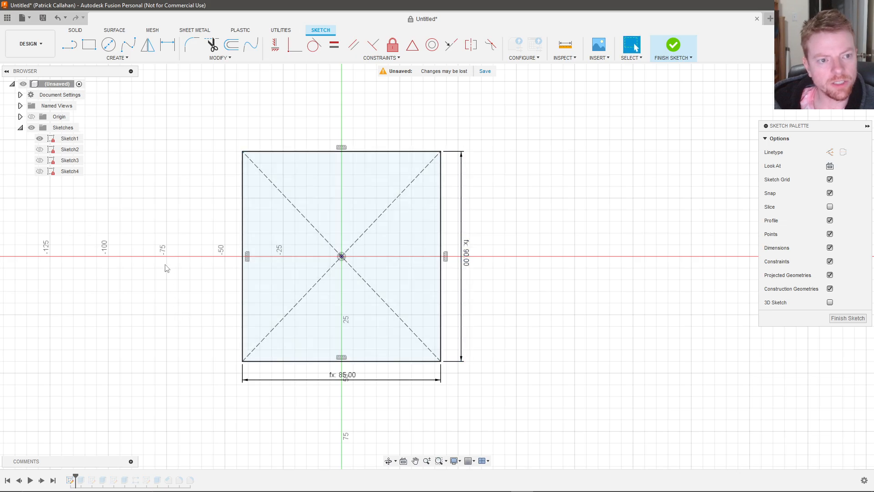
{"action": "left_click", "coordinate": [673, 47]}
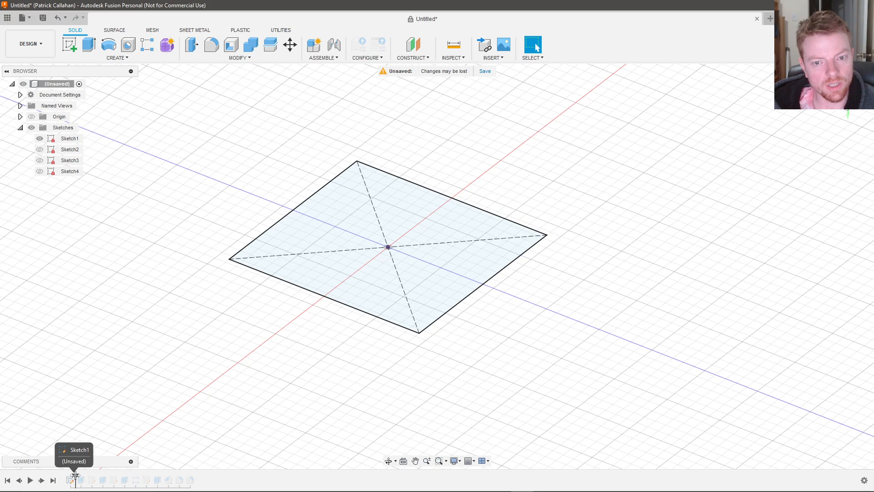
Roll the timeline forward past the base plate's extrusion and open that extrusion for editing.
{"action": "left_click_drag", "start_coordinate": [76, 475], "coordinate": [86, 475]}
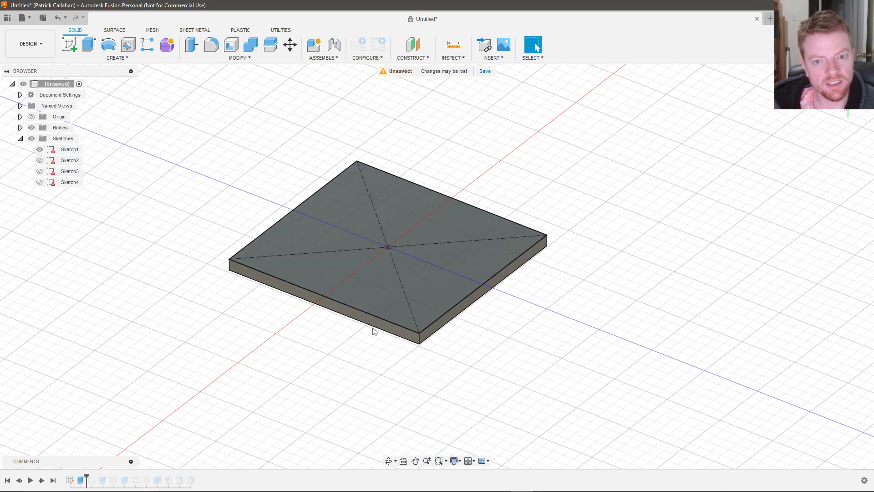
{"action": "right_click", "coordinate": [81, 480]}
{"action": "left_click", "coordinate": [111, 392]}
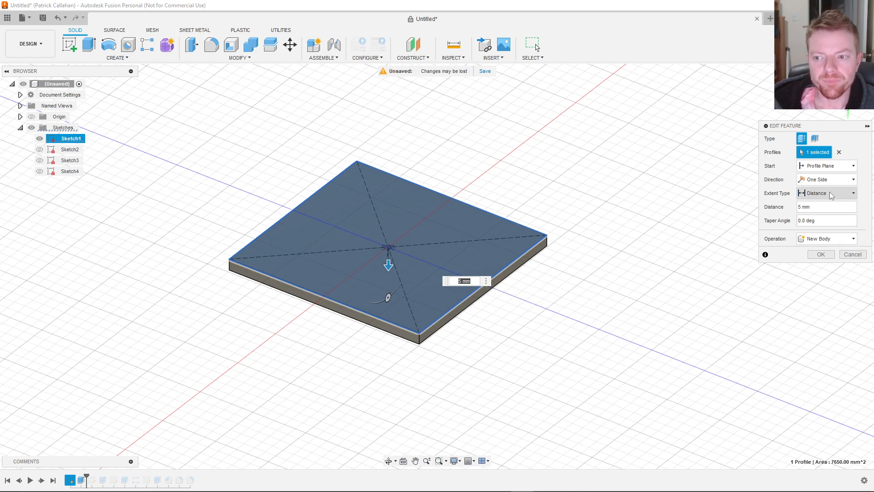
Examine the start options of the base plate's extrusion and close it with Profile Plane kept as the start.
{"action": "left_click", "coordinate": [835, 167]}
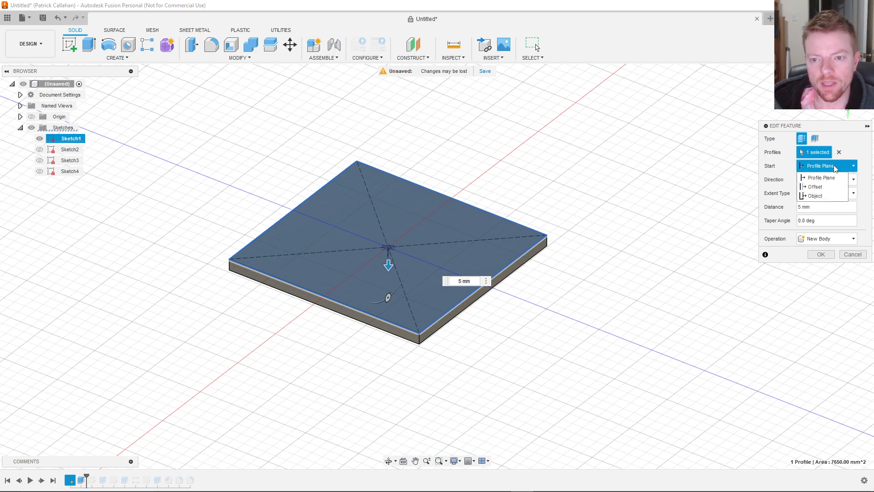
{"action": "left_click", "coordinate": [835, 168]}
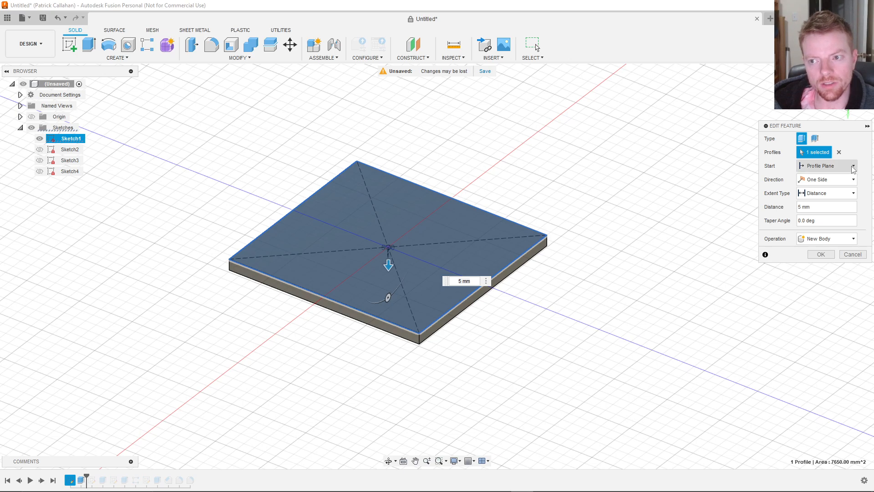
{"action": "left_click", "coordinate": [853, 167]}
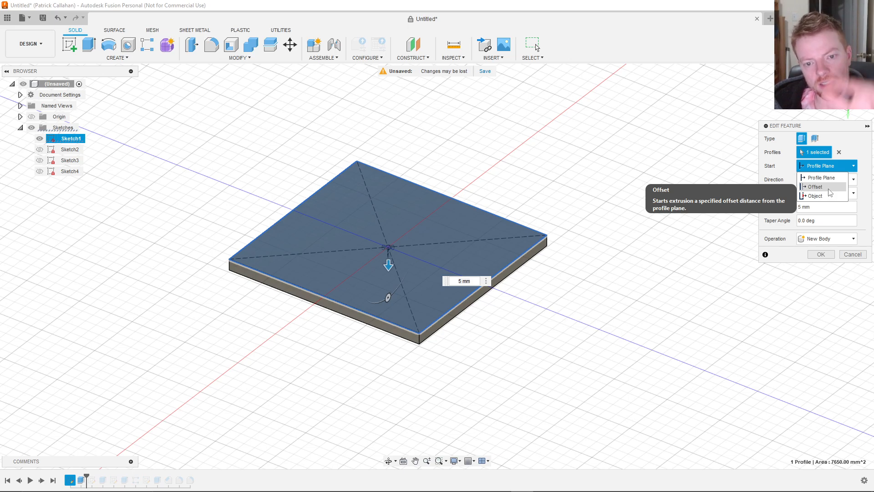
{"action": "left_click", "coordinate": [863, 222]}
{"action": "left_click", "coordinate": [873, 208]}
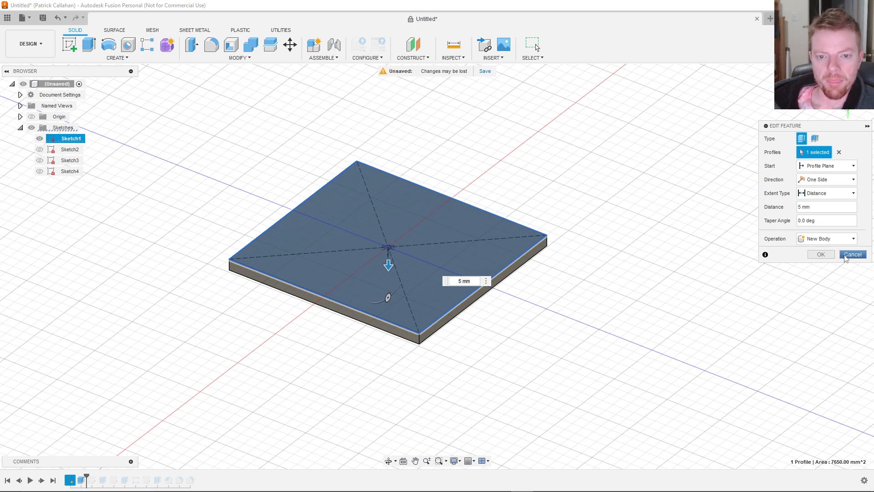
{"action": "left_click", "coordinate": [824, 256]}
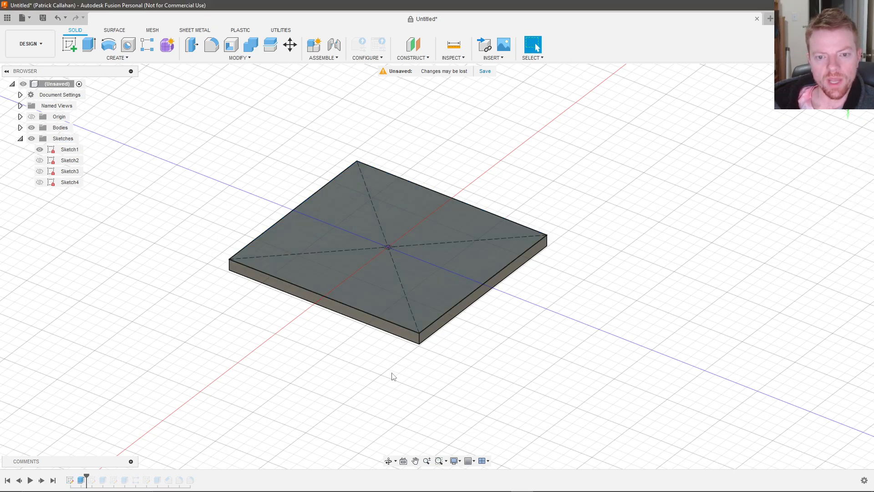
Roll the timeline forward to include Sketch2, show that sketch and examine its narrow rectangle beside the plate's end face.
{"action": "middle_click_drag", "start_coordinate": [374, 388], "coordinate": [433, 189], "text": "shift"}
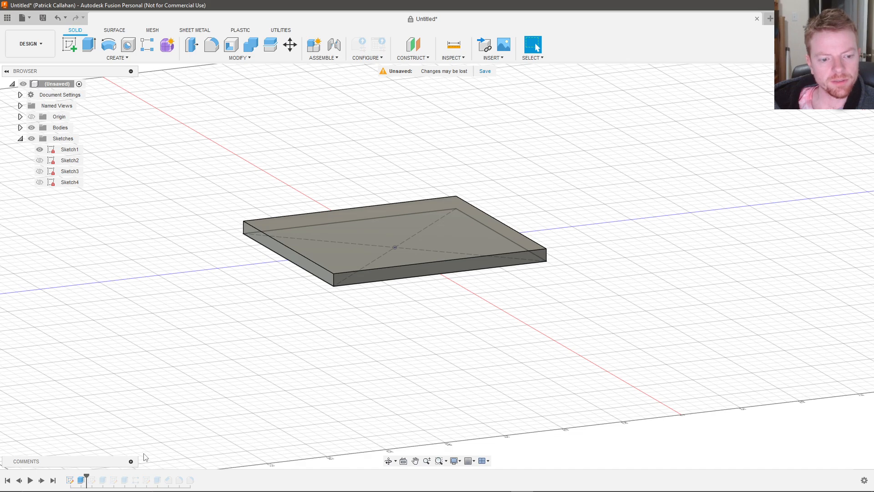
{"action": "left_click_drag", "start_coordinate": [86, 477], "coordinate": [94, 480]}
{"action": "left_click", "coordinate": [40, 161]}
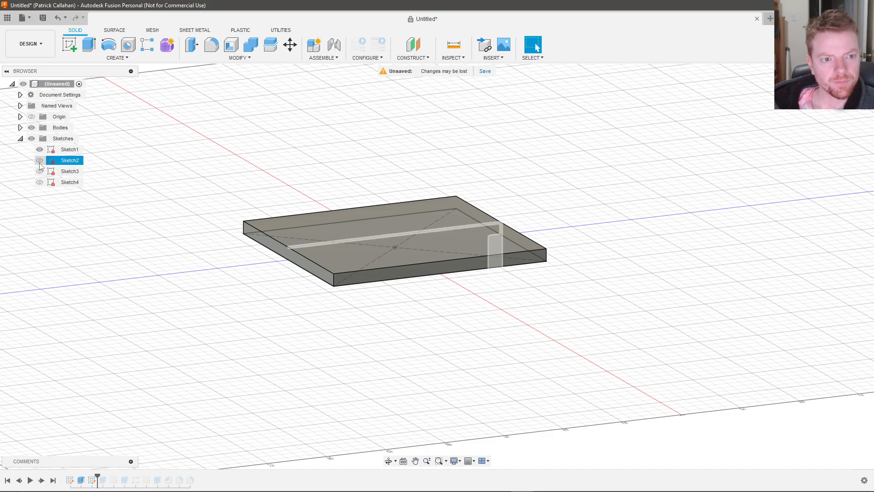
{"action": "middle_click_drag", "start_coordinate": [441, 344], "coordinate": [490, 269], "text": "shift"}
{"action": "scroll", "coordinate": [491, 269], "scroll_direction": "up", "scroll_amount": 2}
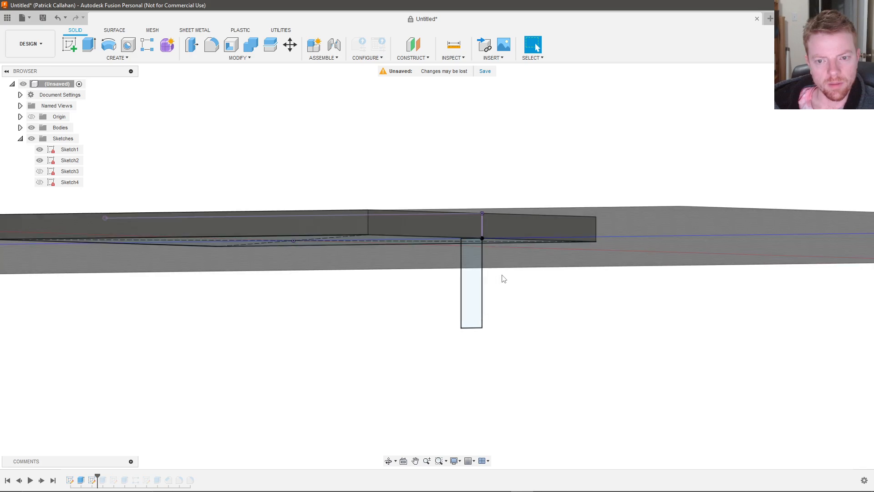
{"action": "middle_click_drag", "start_coordinate": [501, 275], "coordinate": [502, 301], "text": "shift"}
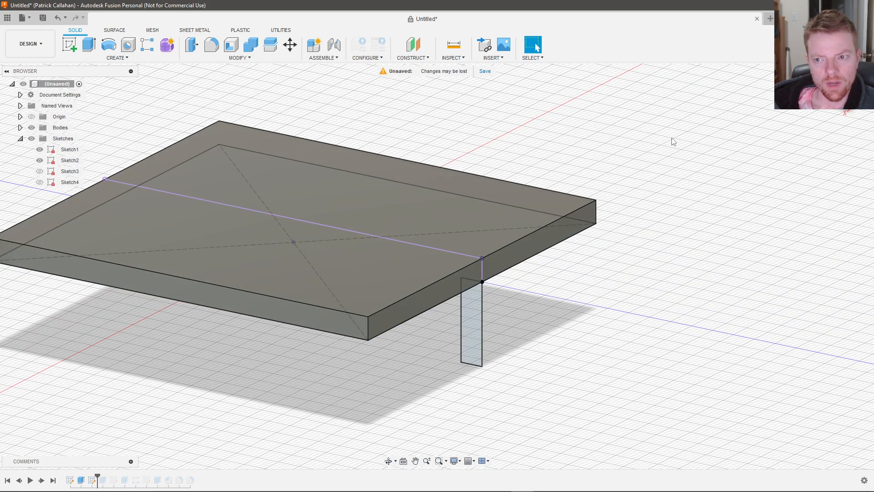
{"action": "mouse_move", "coordinate": [569, 272]}
{"action": "middle_mouse_down", "text": "shift"}
{"action": "mouse_move", "coordinate": [441, 316]}
{"action": "mouse_move", "coordinate": [451, 320]}
{"action": "mouse_move", "coordinate": [411, 225]}
{"action": "middle_mouse_up", "text": "shift"}
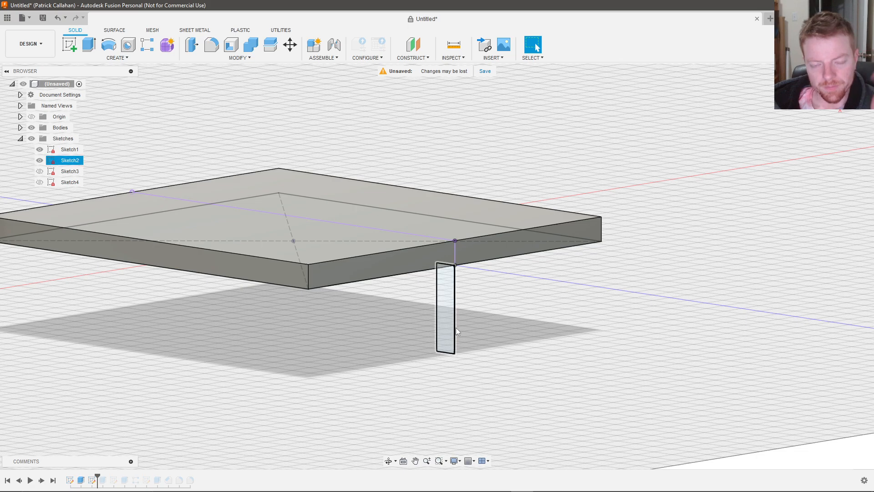
{"action": "scroll", "coordinate": [460, 328], "scroll_direction": "up", "scroll_amount": 4}
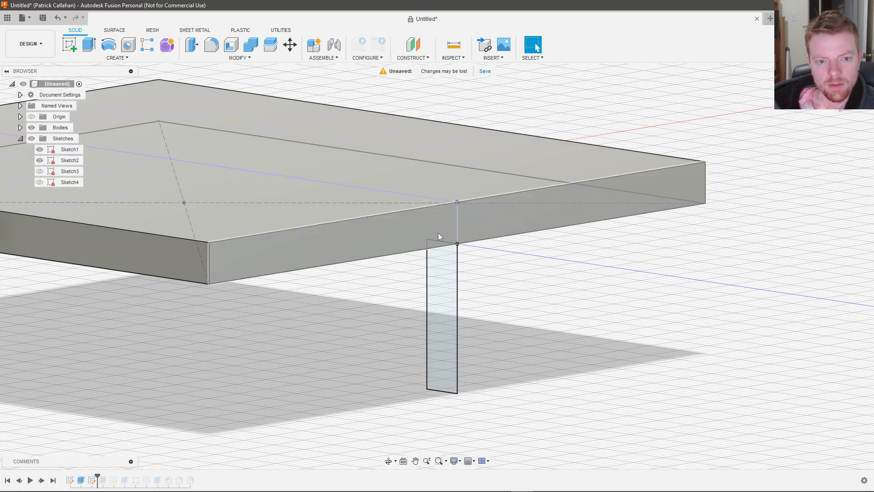
{"action": "left_click", "coordinate": [209, 258]}
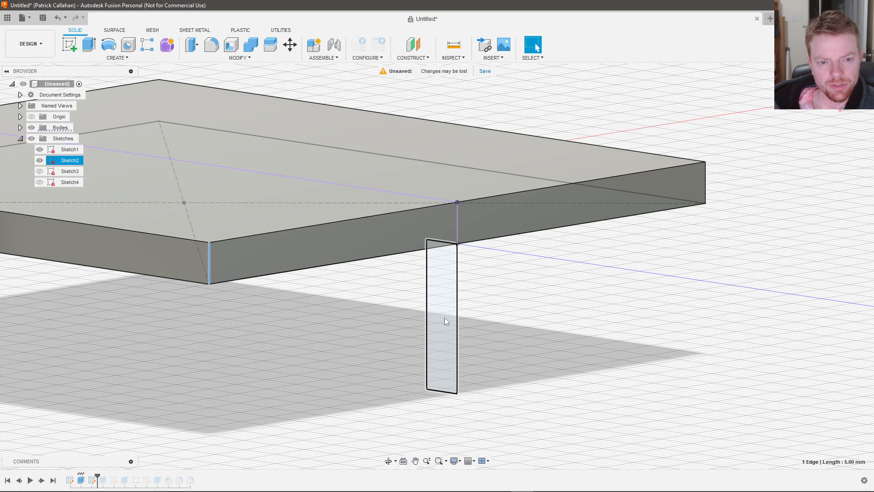
{"action": "left_click", "coordinate": [126, 58]}
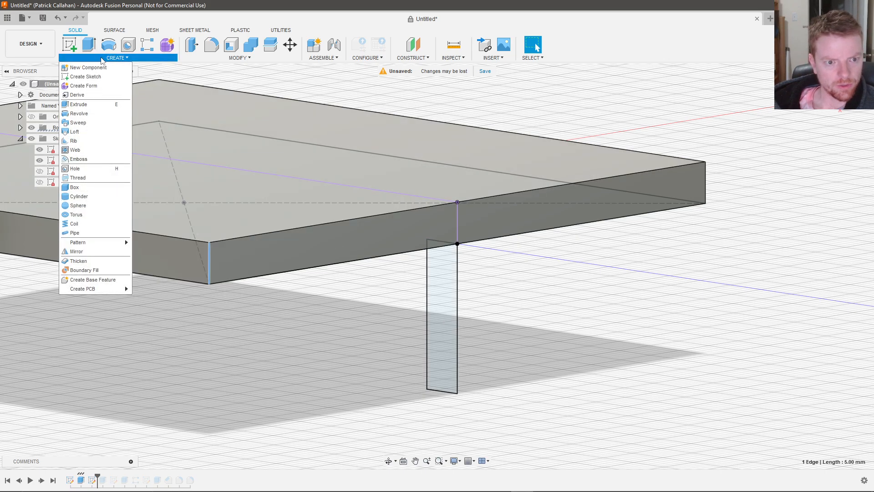
{"action": "left_click", "coordinate": [228, 56]}
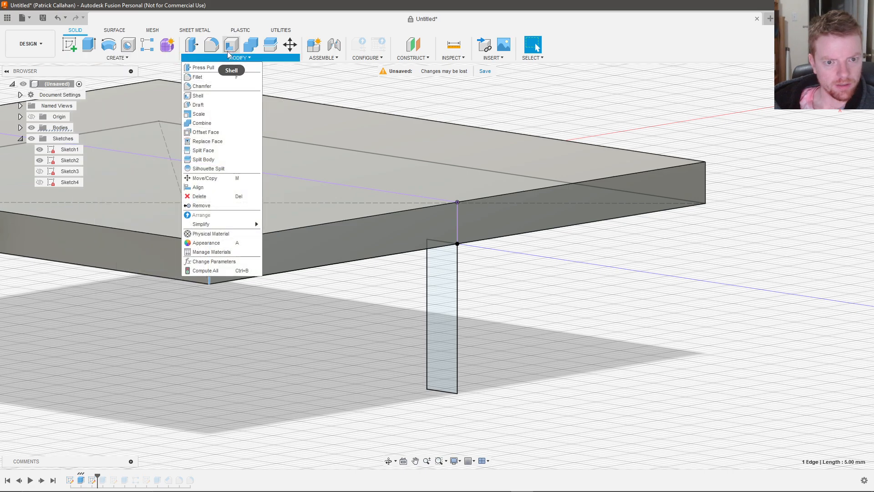
{"action": "left_click", "coordinate": [127, 59]}
{"action": "left_click", "coordinate": [127, 59]}
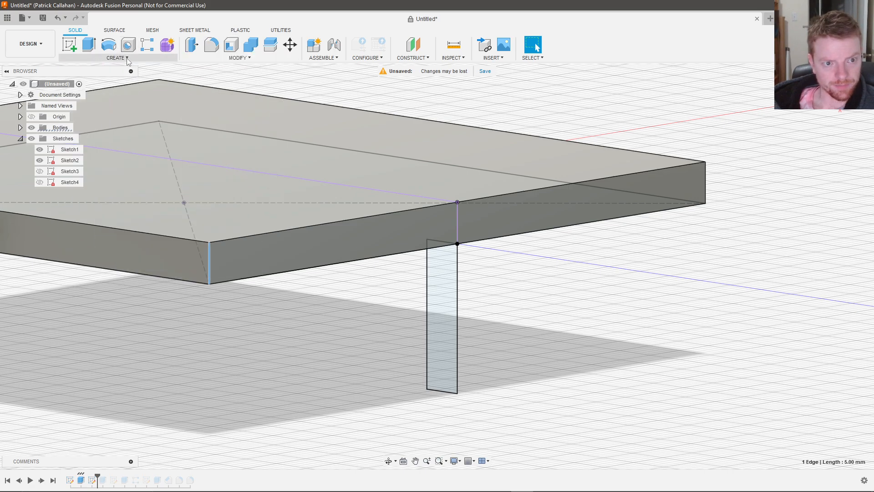
{"action": "left_click", "coordinate": [127, 58]}
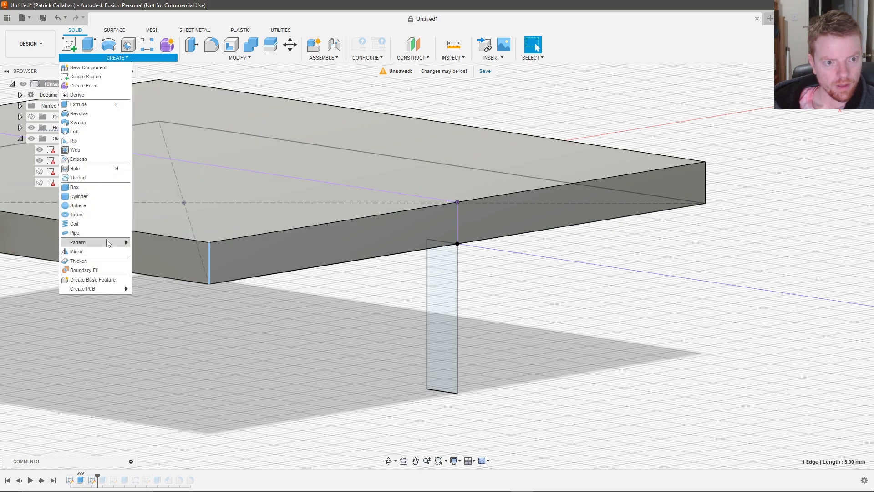
{"action": "left_click", "coordinate": [325, 249]}
{"action": "left_click", "coordinate": [324, 249]}
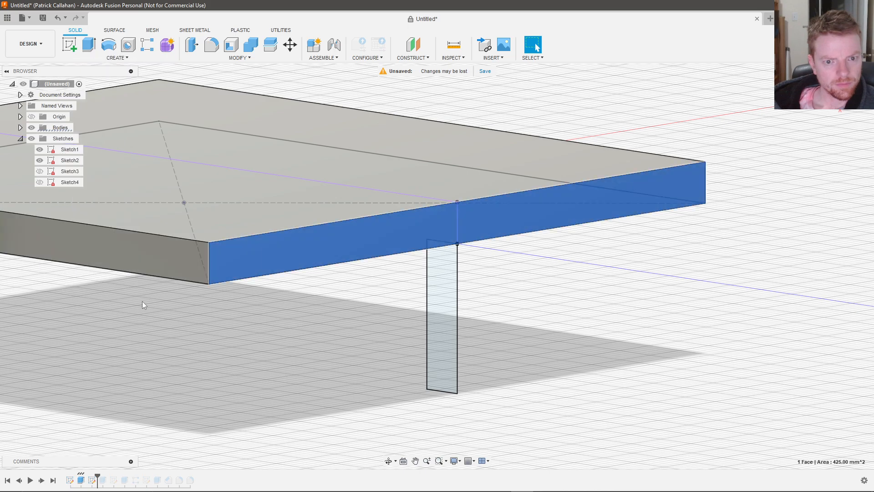
{"action": "left_click", "coordinate": [136, 58]}
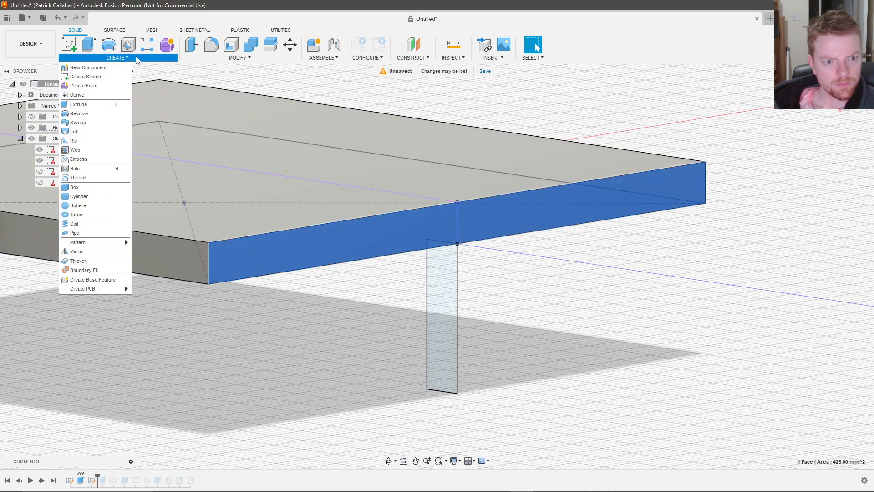
{"action": "left_click", "coordinate": [137, 59]}
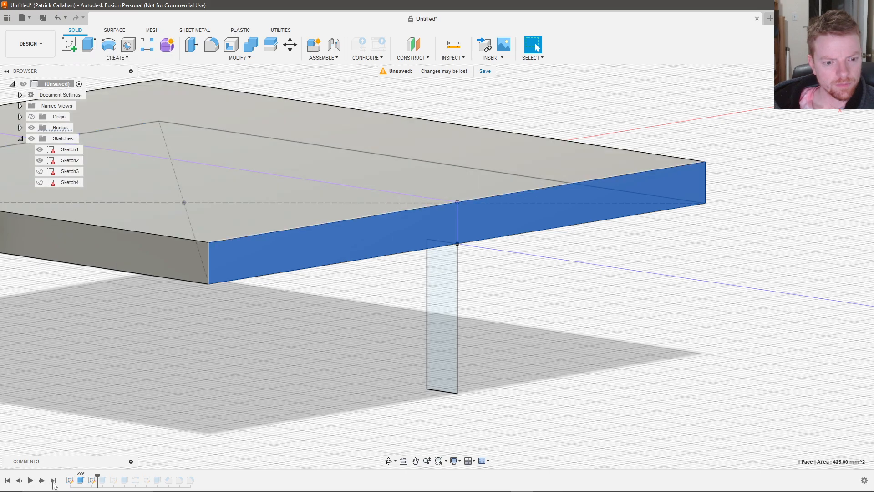
Open Sketch2 for editing and select the projected vertical line along the plate's end.
{"action": "left_click", "coordinate": [93, 480]}
{"action": "right_click", "coordinate": [93, 481]}
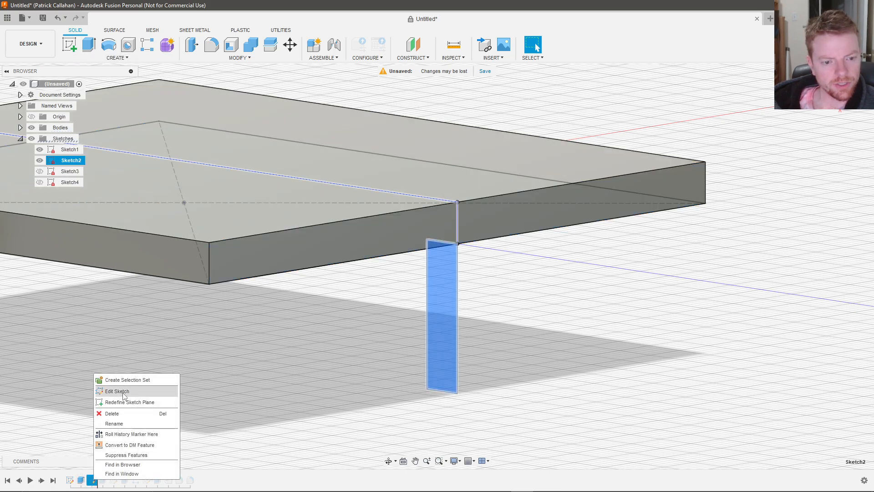
{"action": "left_click", "coordinate": [119, 390]}
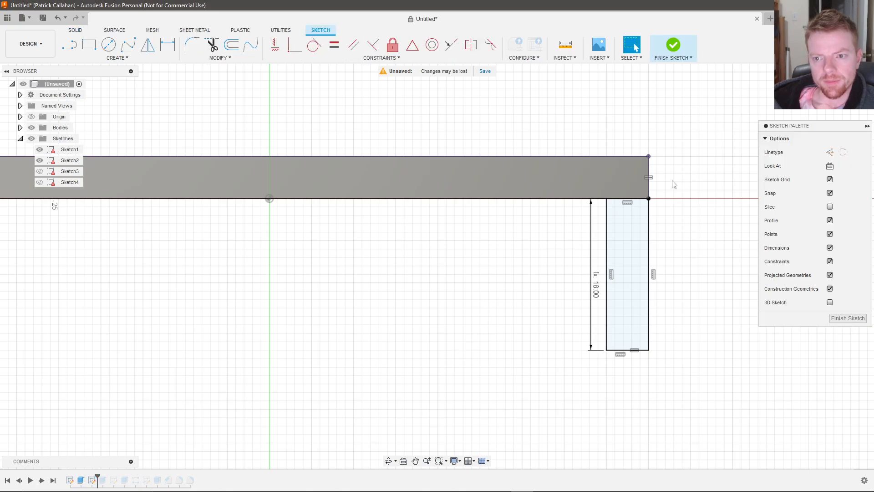
{"action": "left_click", "coordinate": [640, 191]}
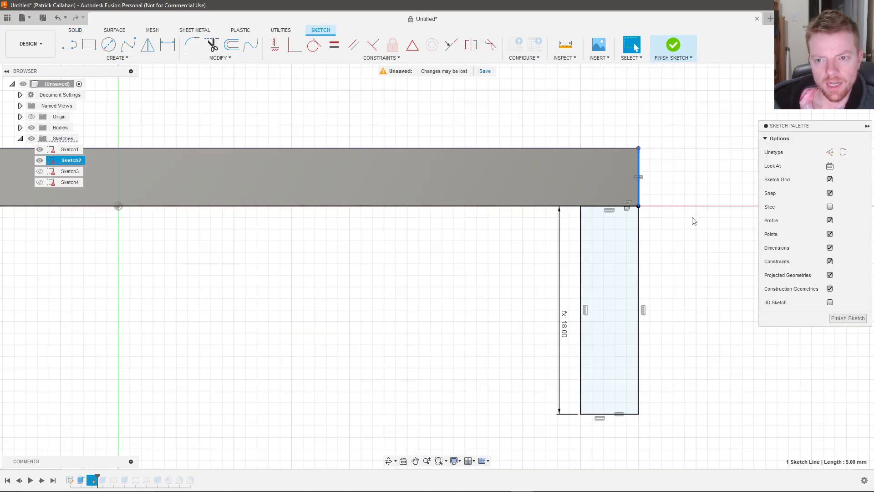
{"action": "middle_click_drag", "start_coordinate": [693, 217], "coordinate": [669, 227]}
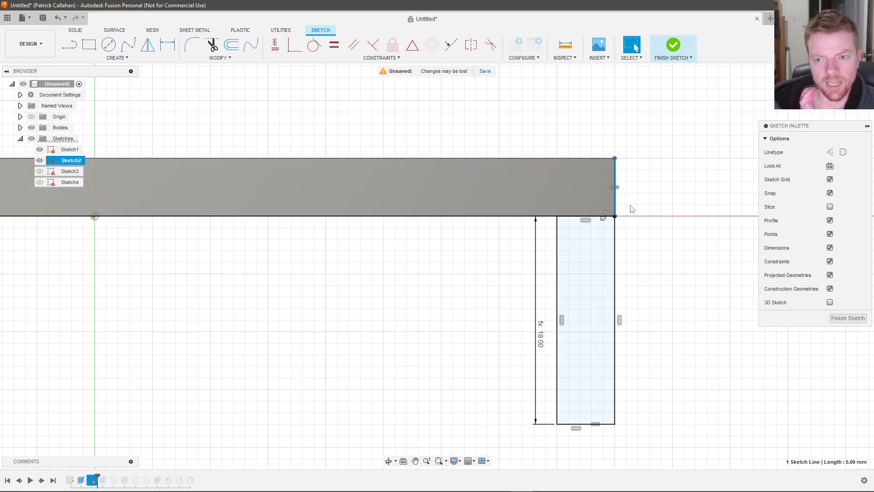
Start the Project command, examine its Projection Link option and cancel the command.
{"action": "left_click", "coordinate": [117, 58]}
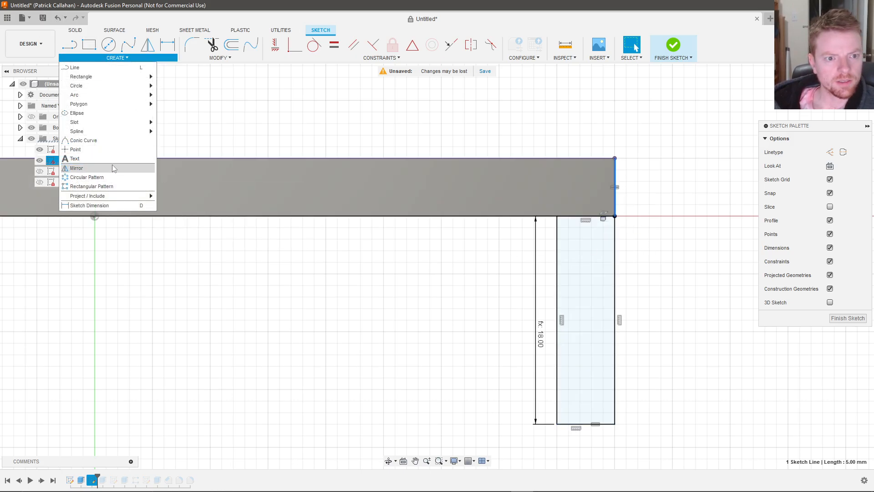
{"action": "mouse_move", "coordinate": [119, 196]}
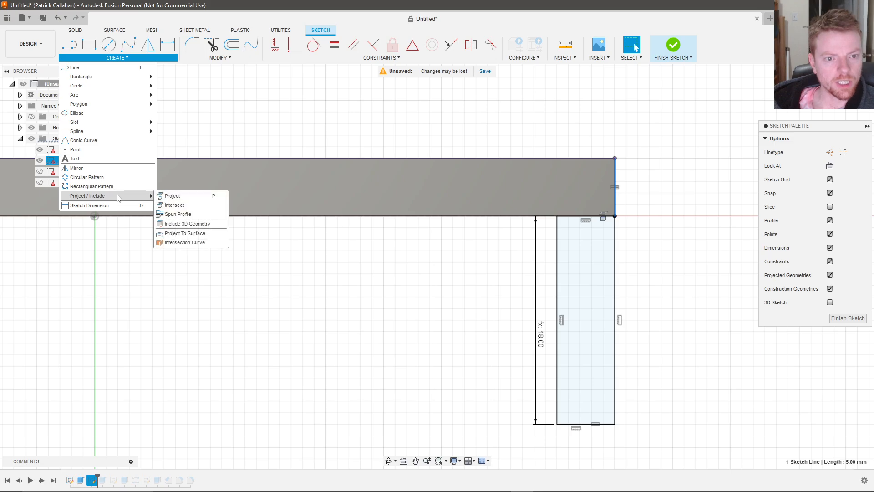
{"action": "left_click", "coordinate": [172, 197]}
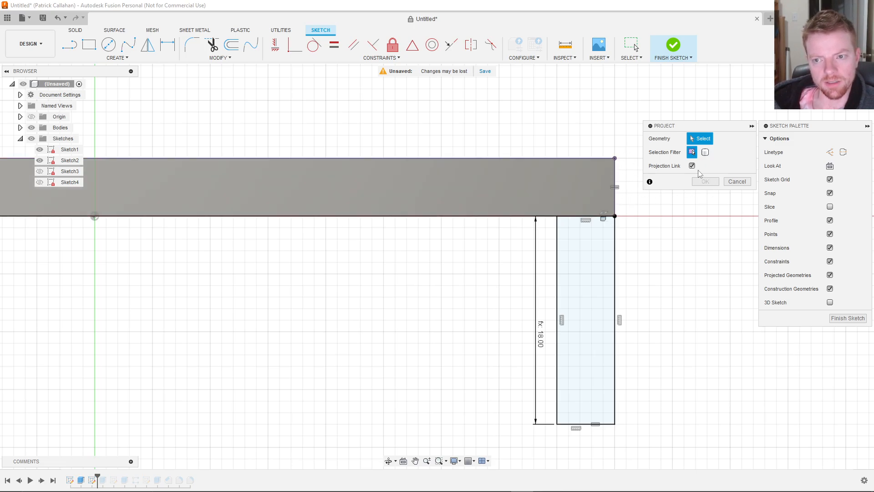
{"action": "left_click", "coordinate": [729, 182]}
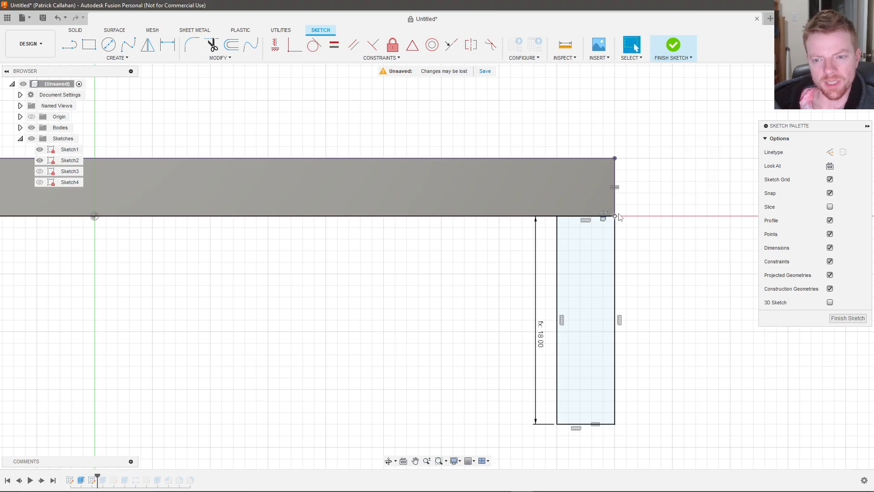
Select the projected vertical line on the plate's end face and examine how it relates to the rectangle below it.
{"action": "middle_click_drag", "start_coordinate": [648, 223], "coordinate": [590, 231]}
{"action": "scroll", "coordinate": [575, 230], "scroll_direction": "down", "scroll_amount": 4}
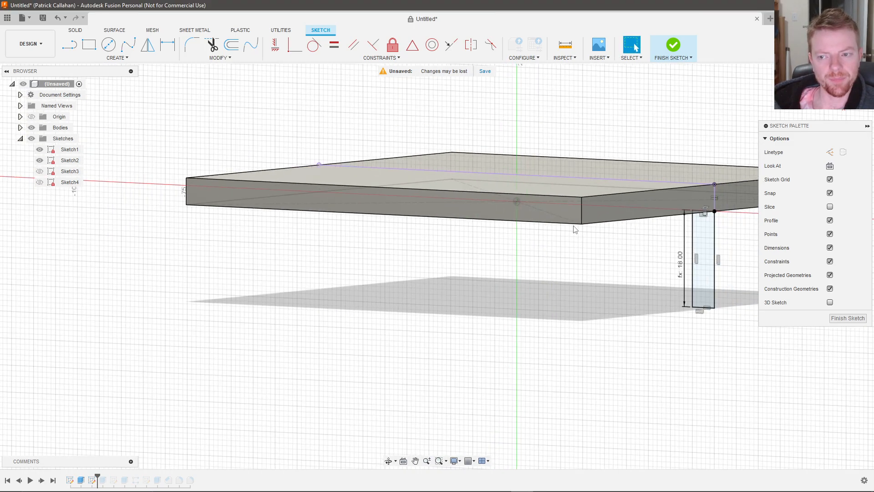
{"action": "middle_click_drag", "start_coordinate": [679, 216], "coordinate": [485, 238]}
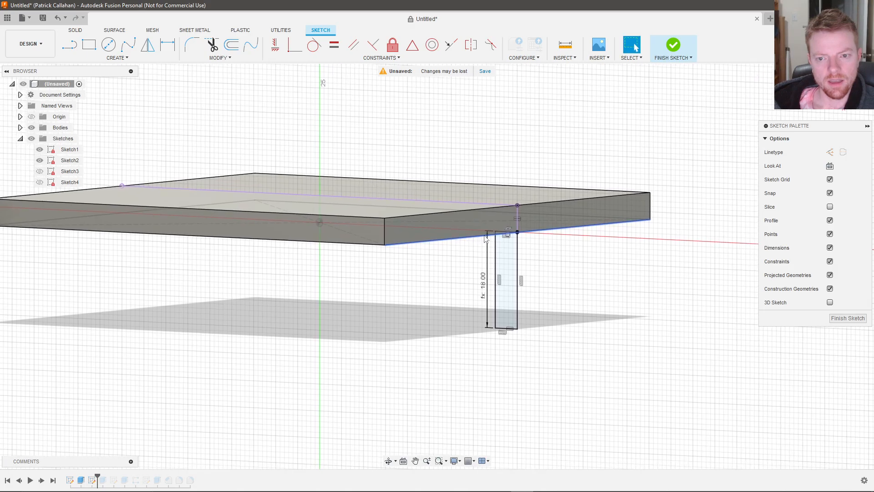
{"action": "scroll", "coordinate": [486, 238], "scroll_direction": "down", "scroll_amount": 2}
{"action": "scroll", "coordinate": [507, 223], "scroll_direction": "up", "scroll_amount": 4}
{"action": "scroll", "coordinate": [273, 278], "scroll_direction": "up", "scroll_amount": 2}
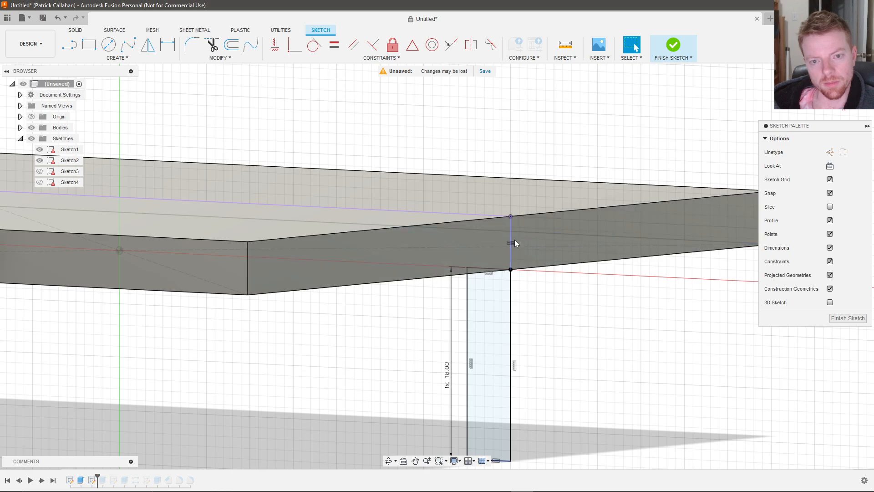
{"action": "scroll", "coordinate": [512, 241], "scroll_direction": "down", "scroll_amount": 3}
{"action": "scroll", "coordinate": [511, 256], "scroll_direction": "up", "scroll_amount": 4}
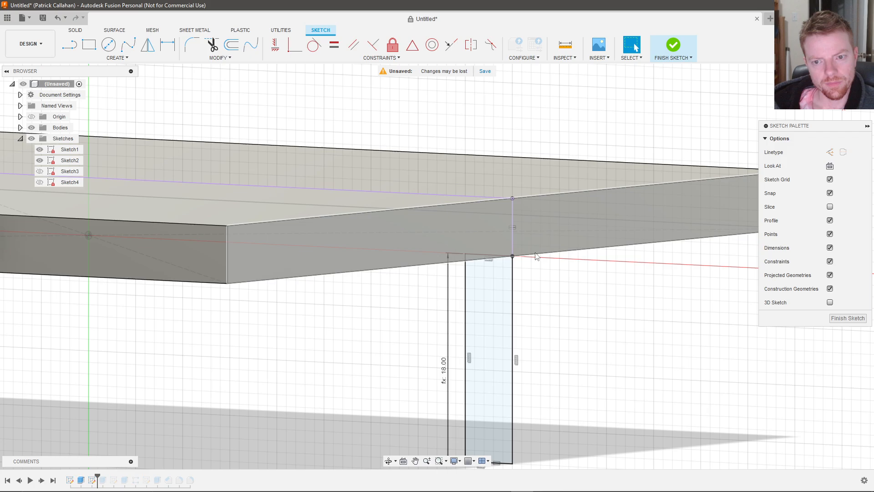
{"action": "scroll", "coordinate": [530, 251], "scroll_direction": "up", "scroll_amount": 3}
{"action": "left_click", "coordinate": [500, 221]}
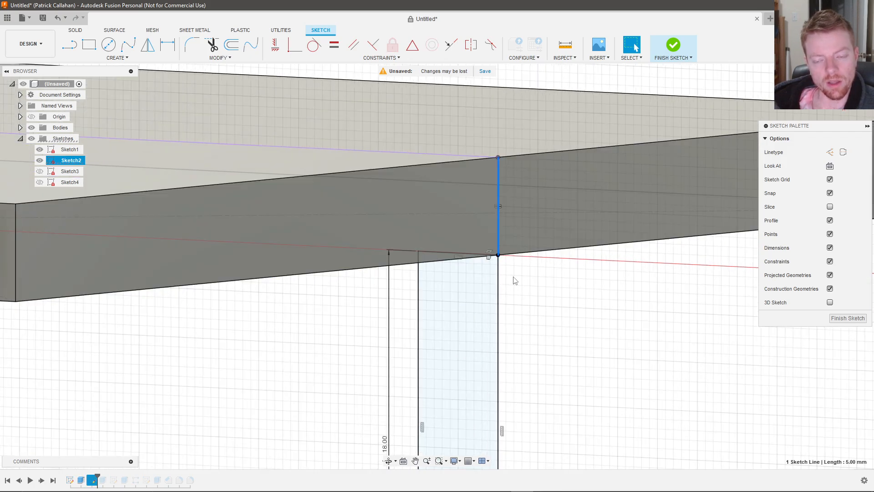
{"action": "scroll", "coordinate": [512, 273], "scroll_direction": "down", "scroll_amount": 5}
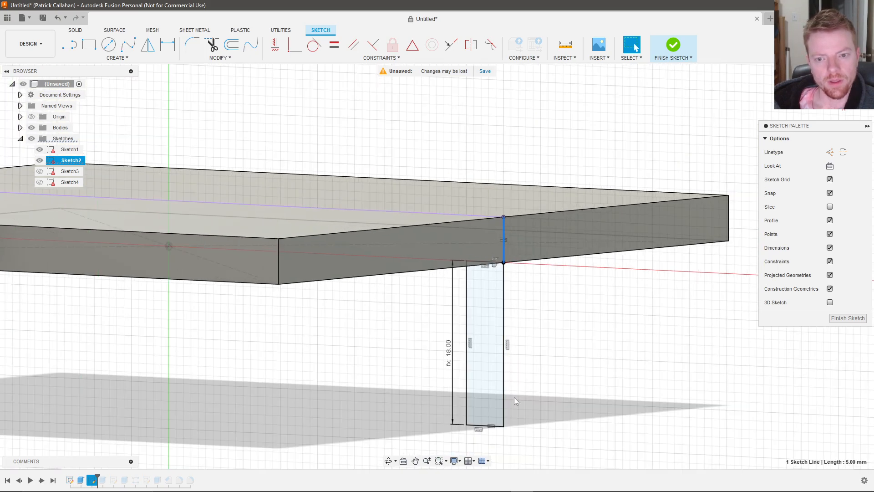
{"action": "scroll", "coordinate": [516, 401], "scroll_direction": "up", "scroll_amount": 3}
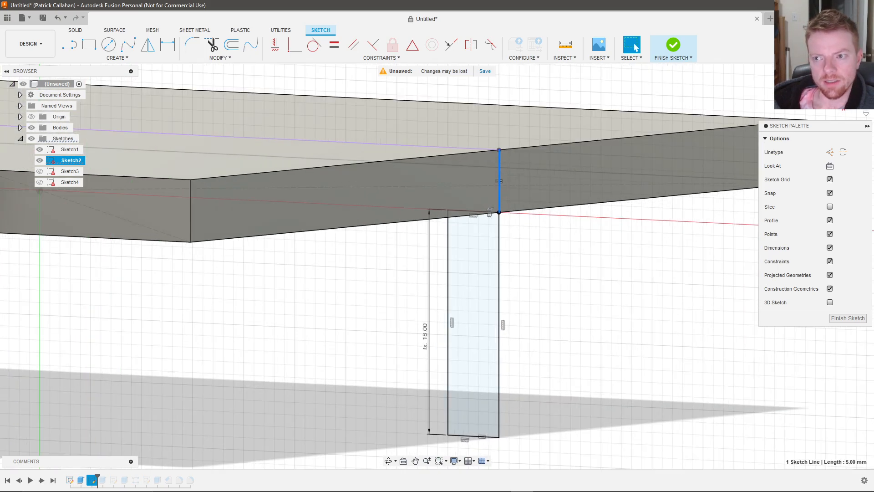
Compare the rectangle's bottom edge with the projected vertical line and select the Equal constraint that links them.
{"action": "mouse_move", "coordinate": [647, 251]}
{"action": "middle_mouse_down", "text": "shift"}
{"action": "mouse_move", "coordinate": [658, 246]}
{"action": "mouse_move", "coordinate": [611, 275]}
{"action": "mouse_move", "coordinate": [592, 275]}
{"action": "mouse_move", "coordinate": [617, 267]}
{"action": "mouse_move", "coordinate": [630, 283]}
{"action": "middle_mouse_up", "text": "shift"}
{"action": "middle_click_drag", "start_coordinate": [630, 284], "coordinate": [511, 309]}
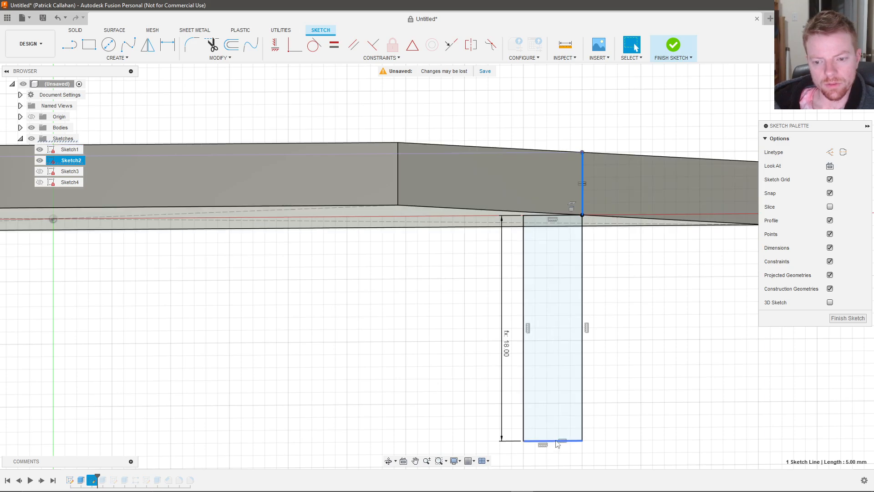
{"action": "left_click", "coordinate": [557, 441], "text": "shift"}
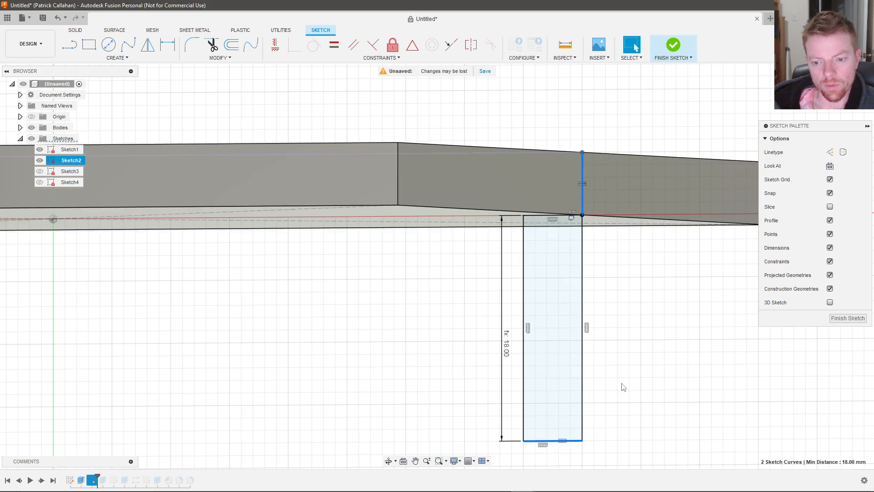
{"action": "left_click", "coordinate": [583, 203], "text": "shift"}
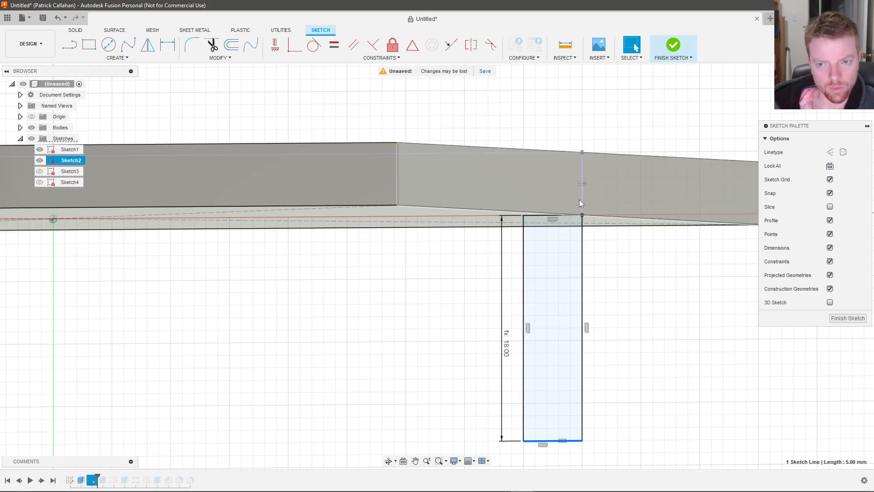
{"action": "left_click", "coordinate": [583, 198], "text": "shift"}
{"action": "left_click", "coordinate": [585, 185]}
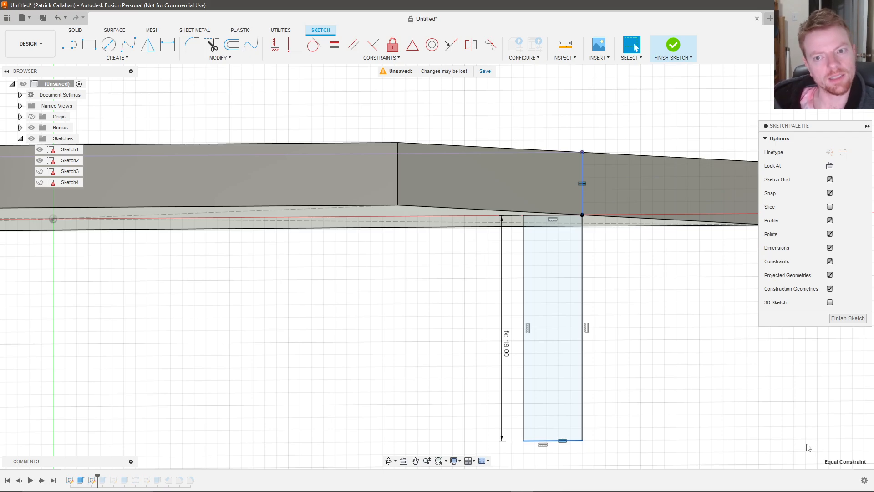
Select the rectangle's height dimension in Sketch2 to inspect its parameter expression.
{"action": "mouse_move", "coordinate": [599, 343]}
{"action": "middle_mouse_down", "text": "shift"}
{"action": "mouse_move", "coordinate": [635, 353]}
{"action": "mouse_move", "coordinate": [536, 328]}
{"action": "middle_mouse_up", "text": "shift"}
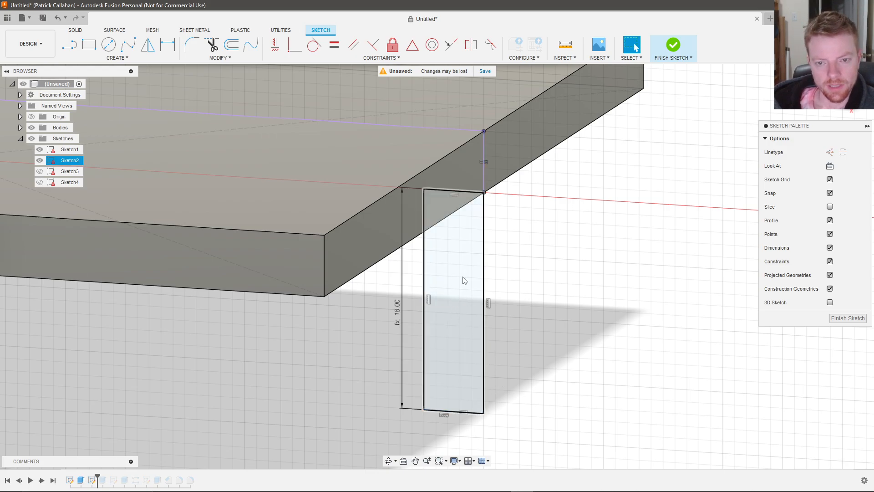
{"action": "scroll", "coordinate": [476, 360], "scroll_direction": "down", "scroll_amount": 3}
{"action": "scroll", "coordinate": [466, 377], "scroll_direction": "up", "scroll_amount": 3}
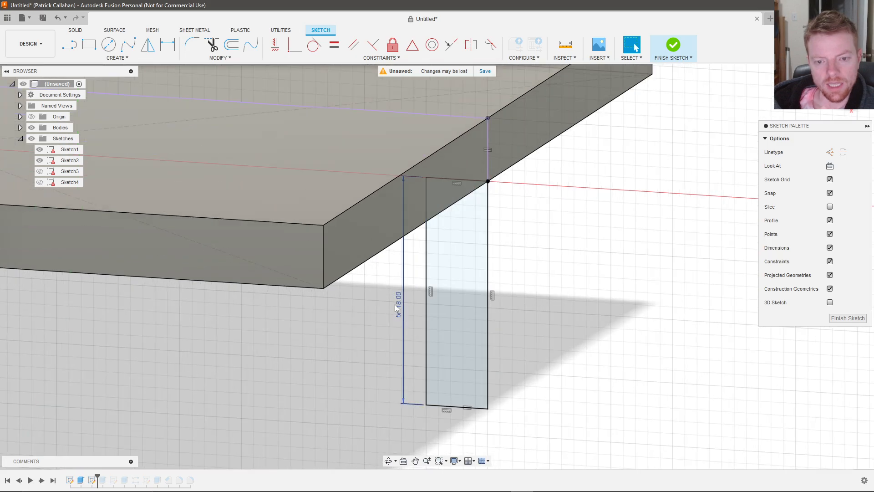
{"action": "left_click", "coordinate": [399, 302]}
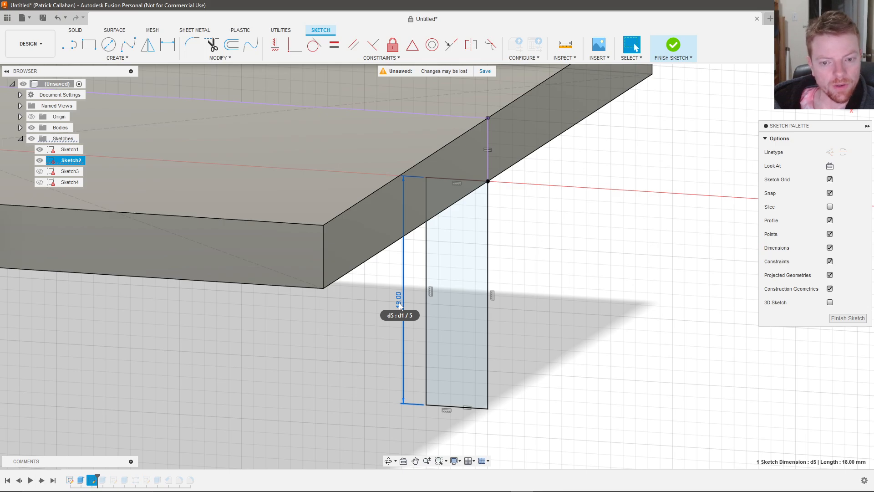
Open the Parameters dialog, examine the user parameters and the sketch dimension expressions against the model, and close it.
{"action": "left_click", "coordinate": [220, 58]}
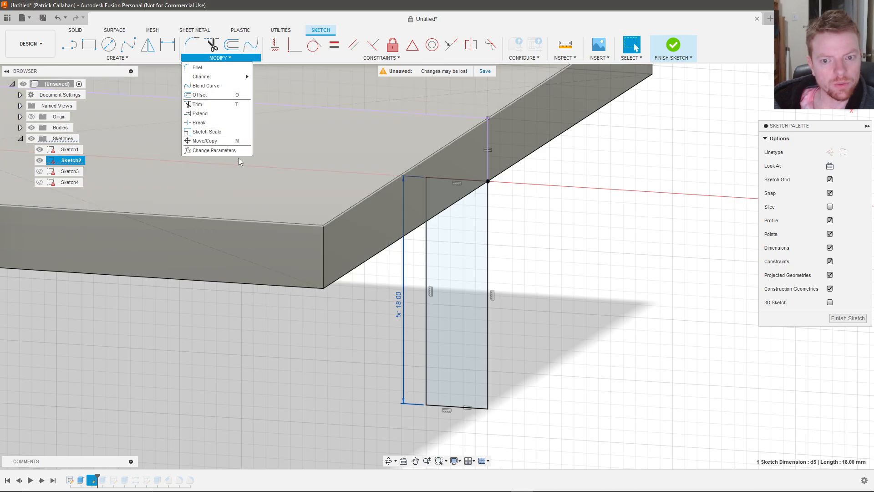
{"action": "left_click", "coordinate": [226, 150]}
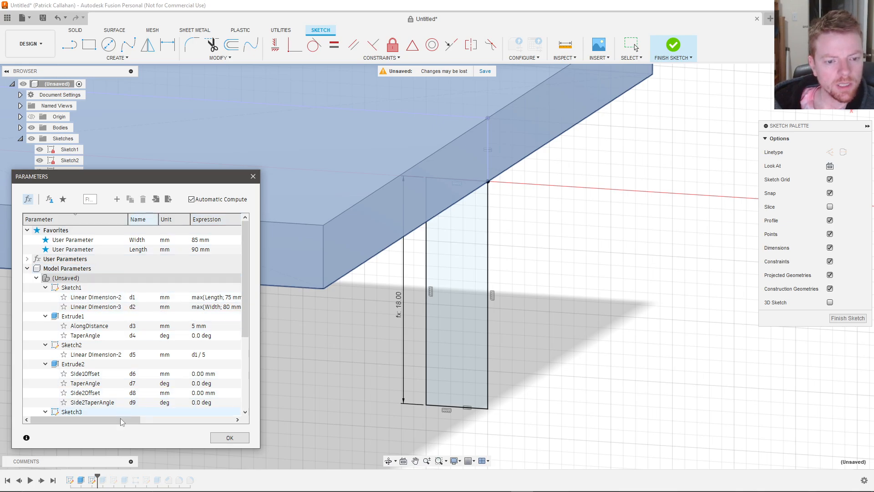
{"action": "left_click_drag", "start_coordinate": [123, 420], "coordinate": [135, 421]}
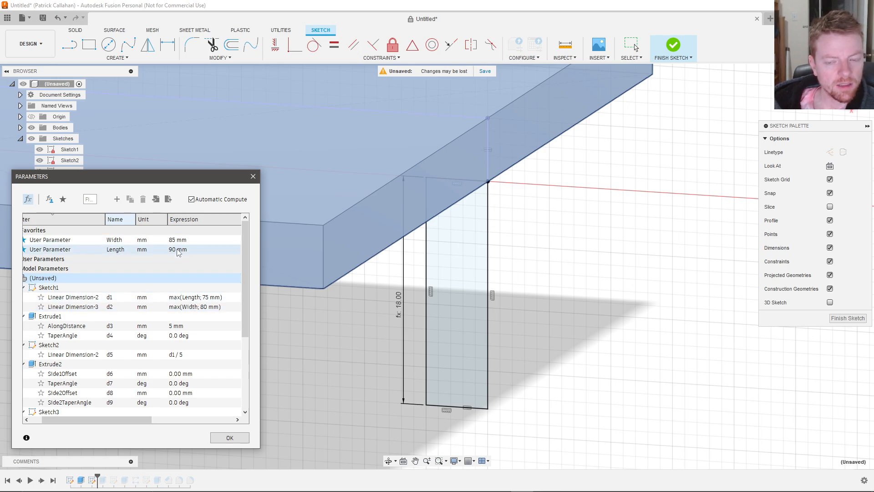
{"action": "scroll", "coordinate": [573, 209], "scroll_direction": "down", "scroll_amount": 5}
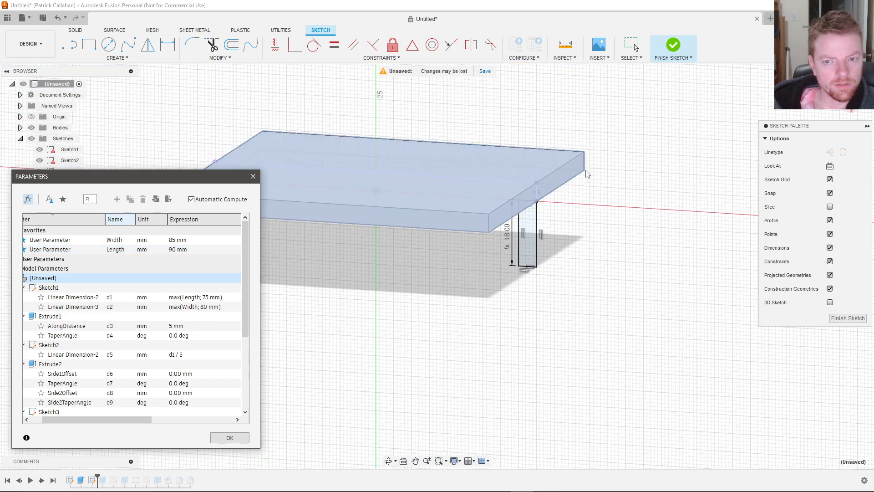
{"action": "scroll", "coordinate": [588, 173], "scroll_direction": "up", "scroll_amount": 5}
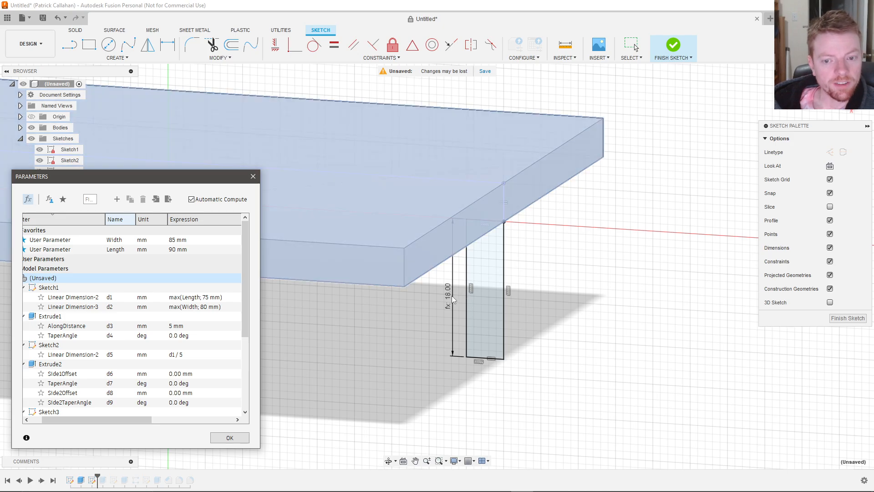
{"action": "left_click", "coordinate": [253, 177]}
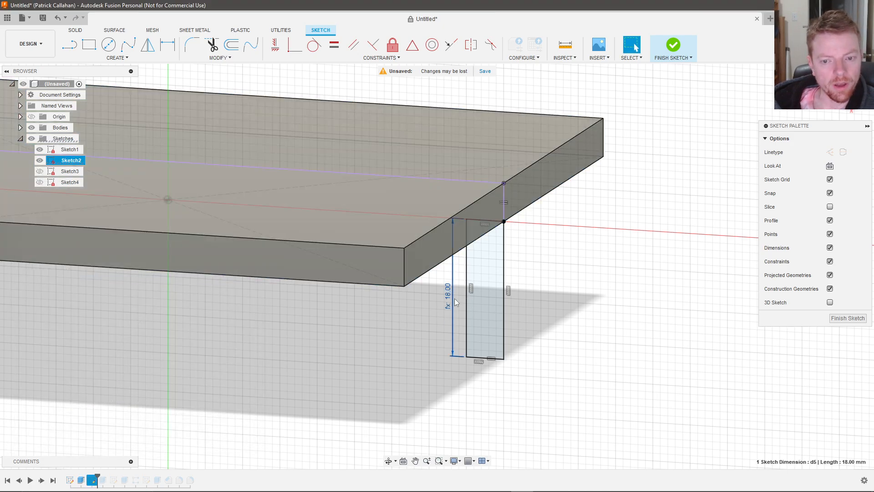
Reselect the rectangle's height dimension and examine the rectangle's proportion to the whole base plate.
{"action": "left_click", "coordinate": [546, 331]}
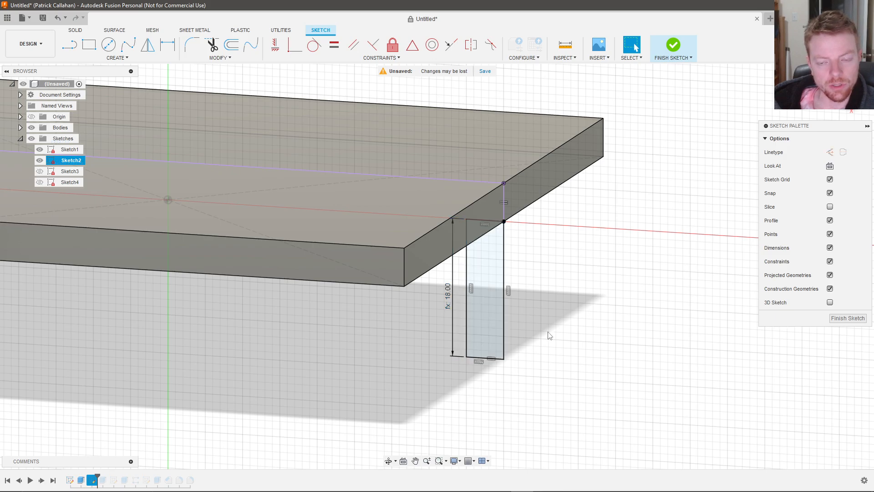
{"action": "scroll", "coordinate": [442, 302], "scroll_direction": "up", "scroll_amount": 3}
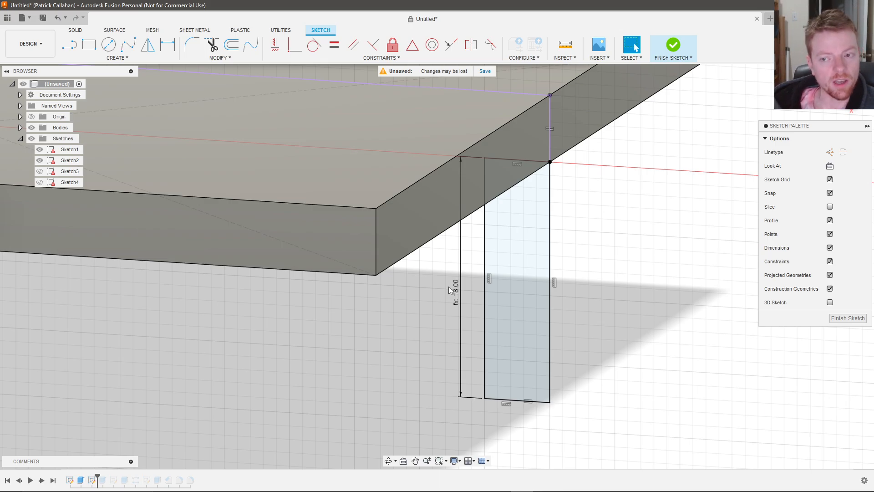
{"action": "left_click", "coordinate": [455, 291]}
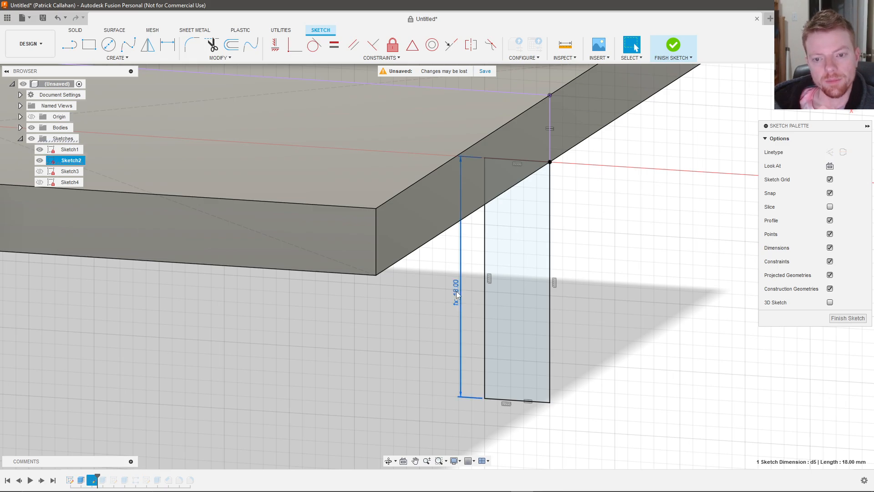
{"action": "scroll", "coordinate": [485, 296], "scroll_direction": "down", "scroll_amount": 3}
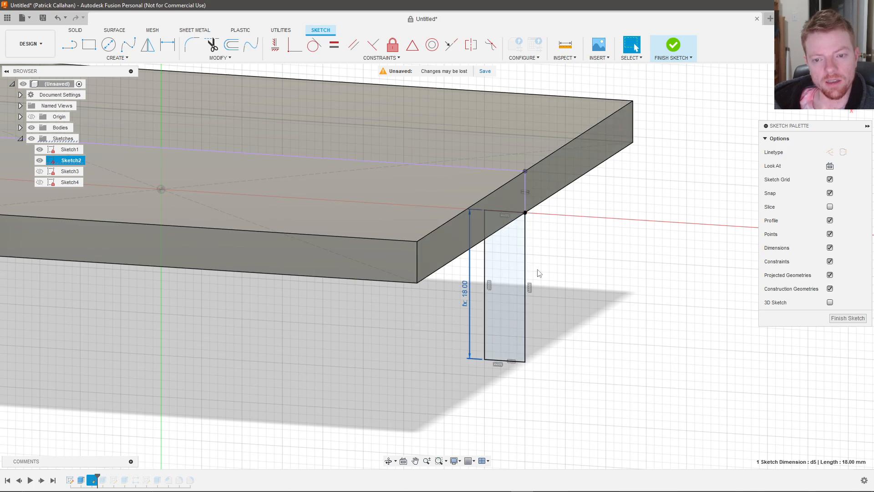
{"action": "scroll", "coordinate": [507, 342], "scroll_direction": "down", "scroll_amount": 5}
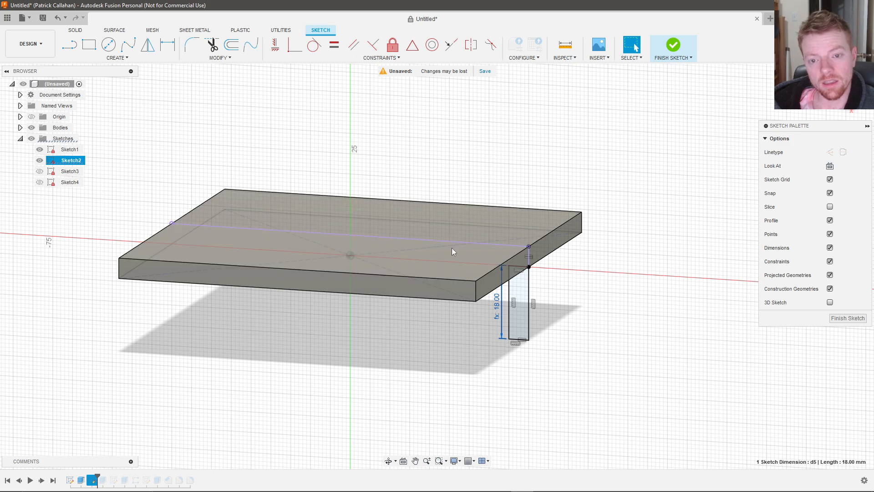
{"action": "scroll", "coordinate": [538, 306], "scroll_direction": "up", "scroll_amount": 3}
{"action": "scroll", "coordinate": [537, 307], "scroll_direction": "up", "scroll_amount": 2}
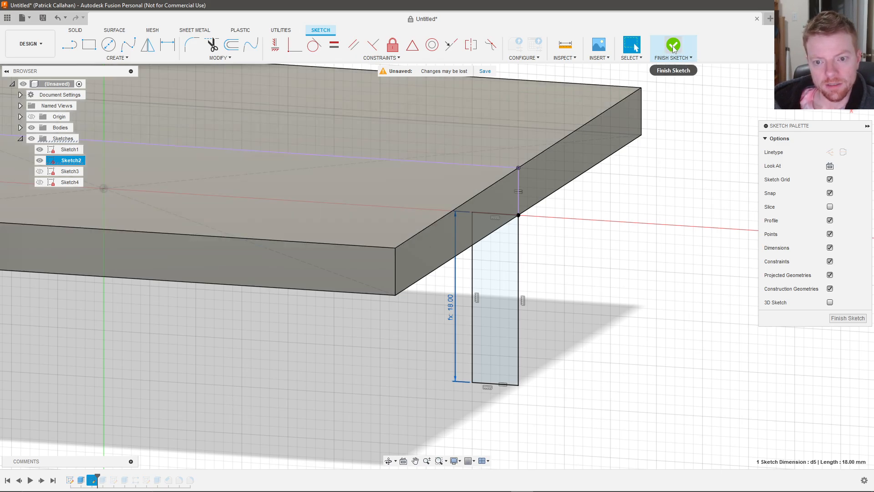
Select the rectangle's corner point and the projected vertical line to inspect the connection, and finish Sketch2.
{"action": "left_click", "coordinate": [519, 215]}
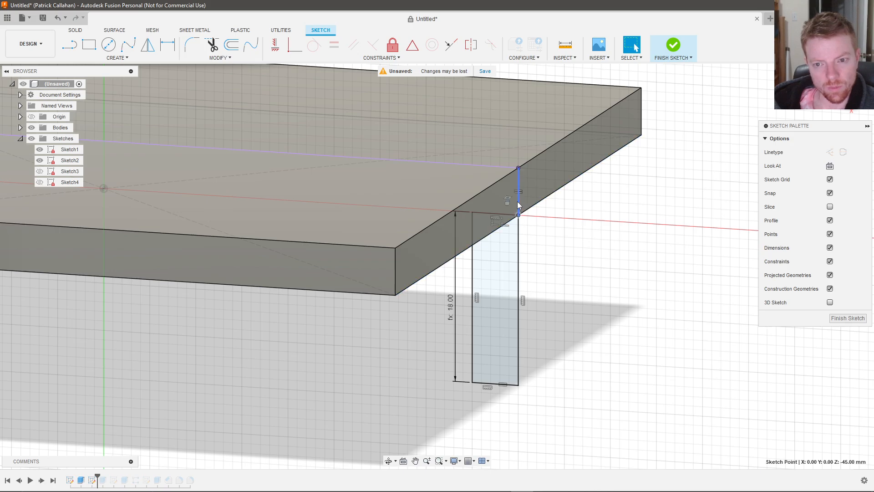
{"action": "left_click", "coordinate": [519, 203]}
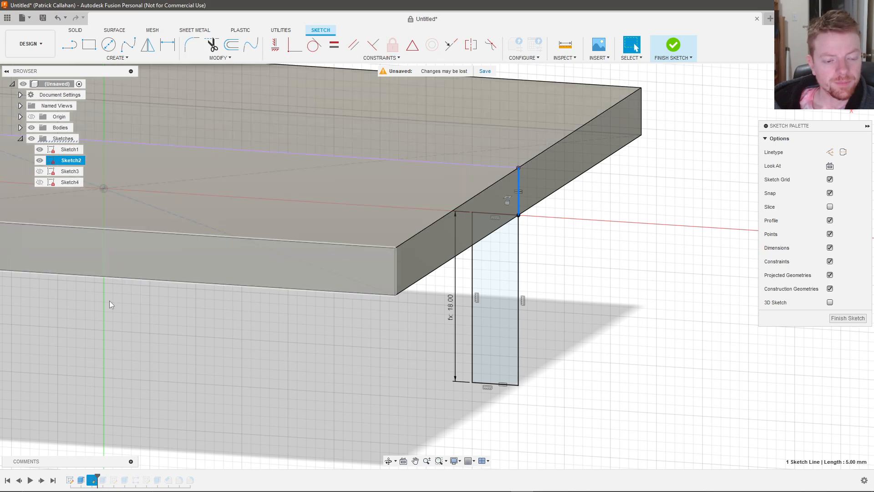
{"action": "left_click", "coordinate": [673, 46]}
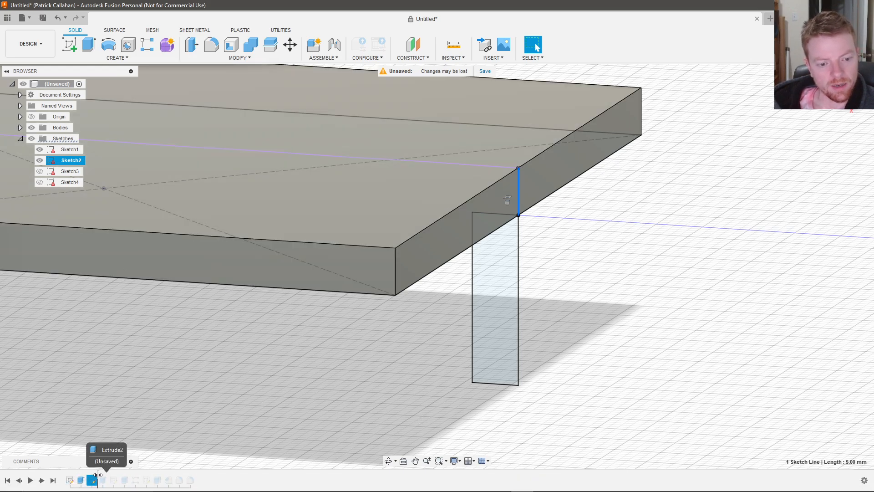
Roll the timeline forward past Extrude2 and open that extrusion for editing.
{"action": "left_click_drag", "start_coordinate": [97, 476], "coordinate": [107, 478]}
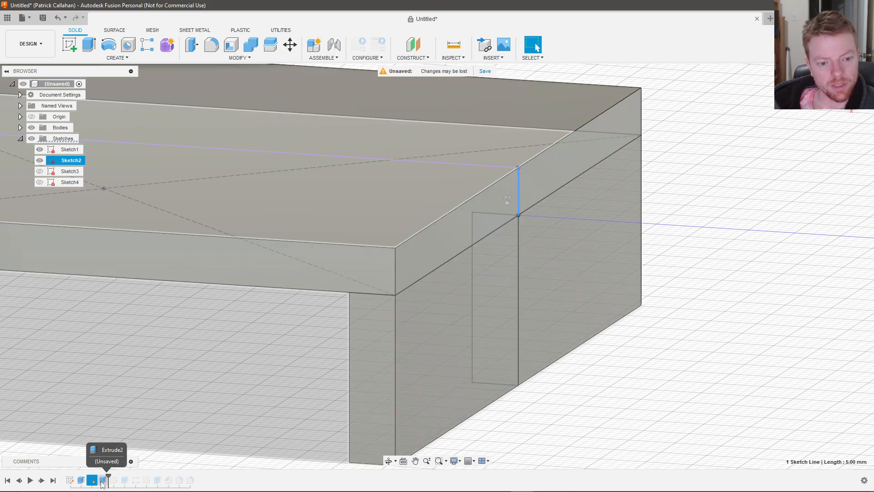
{"action": "right_click", "coordinate": [103, 480]}
{"action": "left_click", "coordinate": [127, 393]}
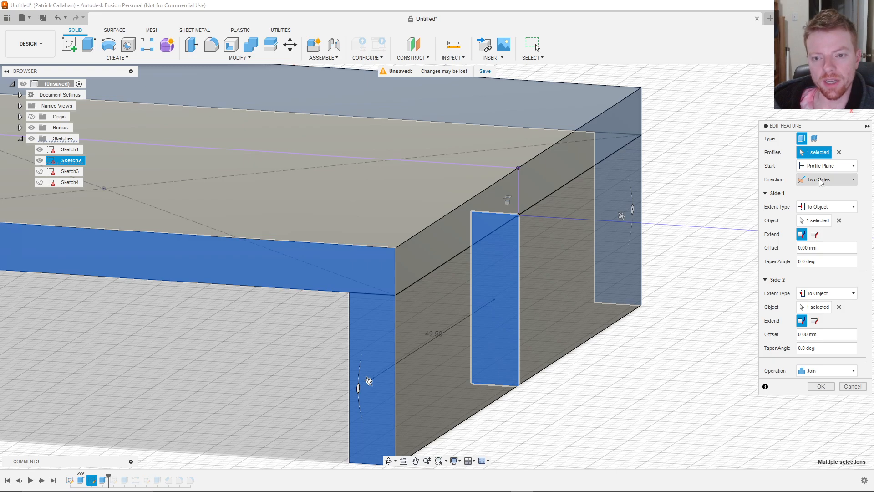
Examine Extrude2's two-sided To Object extents against both end faces of the base plate, and accept the feature.
{"action": "middle_click_drag", "start_coordinate": [600, 305], "coordinate": [545, 322], "text": "shift"}
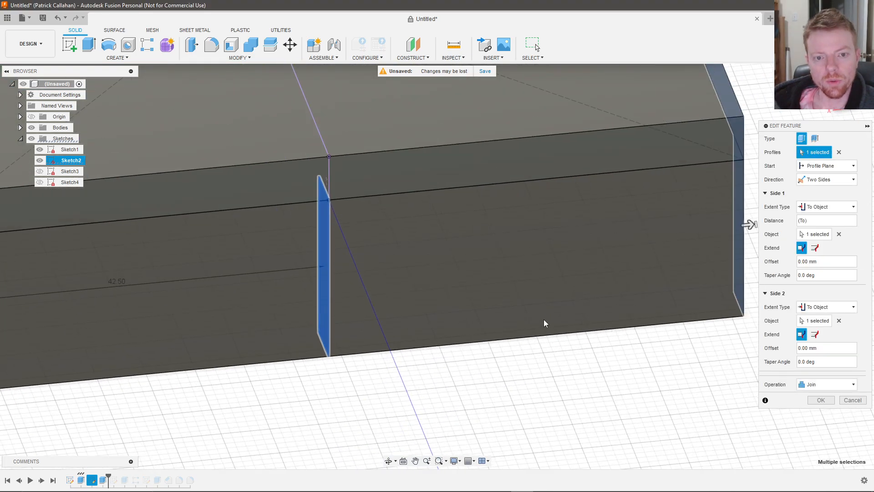
{"action": "scroll", "coordinate": [543, 318], "scroll_direction": "down", "scroll_amount": 5}
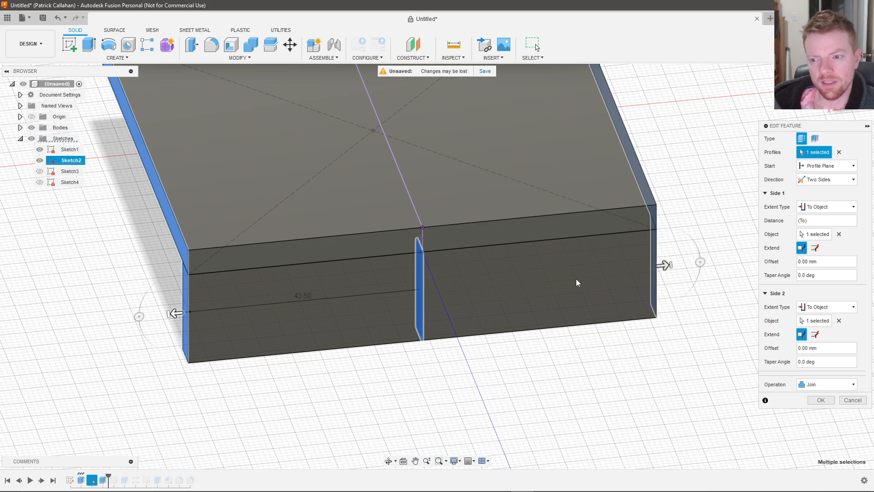
{"action": "middle_click_drag", "start_coordinate": [576, 282], "coordinate": [629, 287], "text": "shift"}
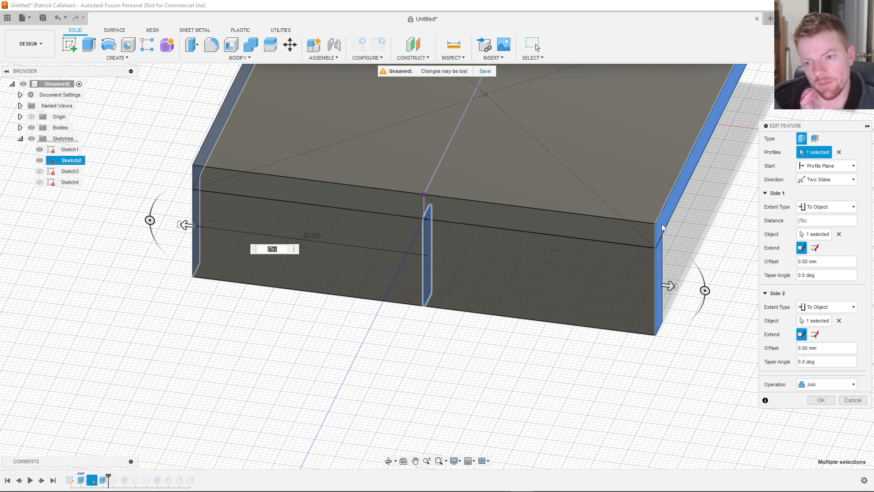
{"action": "middle_click_drag", "start_coordinate": [477, 371], "coordinate": [523, 368], "text": "shift"}
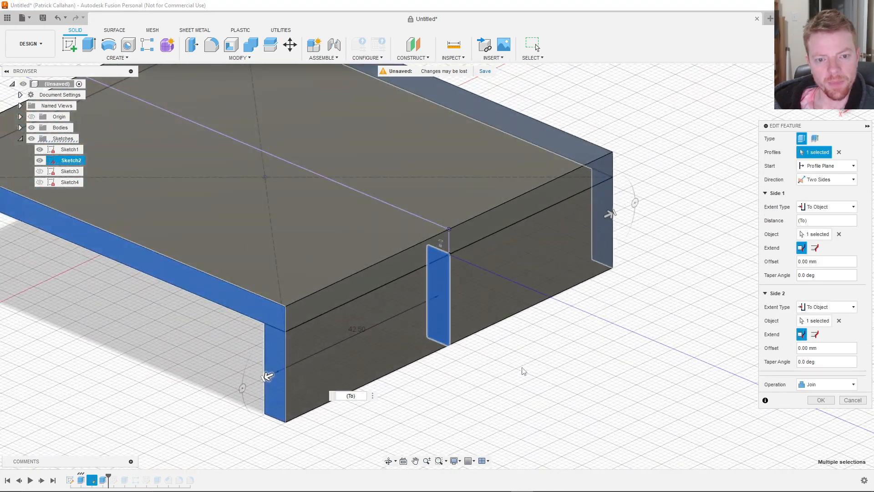
{"action": "scroll", "coordinate": [512, 368], "scroll_direction": "down", "scroll_amount": 1}
{"action": "scroll", "coordinate": [513, 371], "scroll_direction": "down", "scroll_amount": 1}
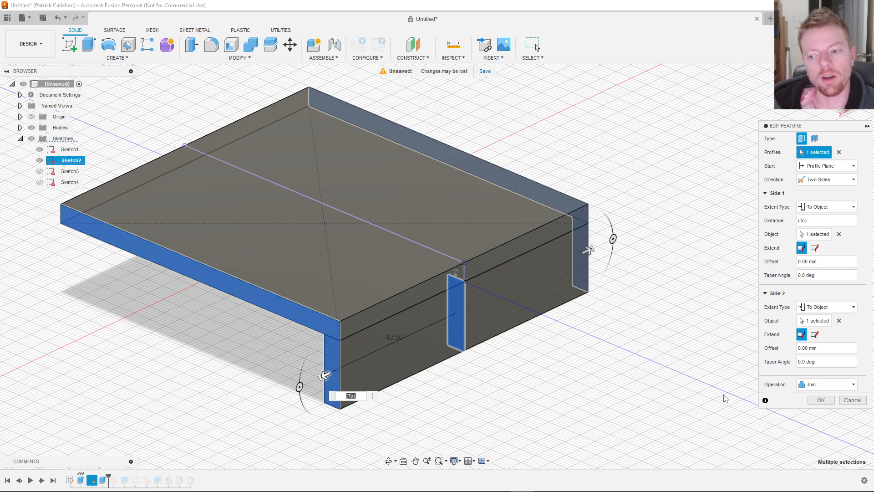
{"action": "left_click", "coordinate": [821, 400]}
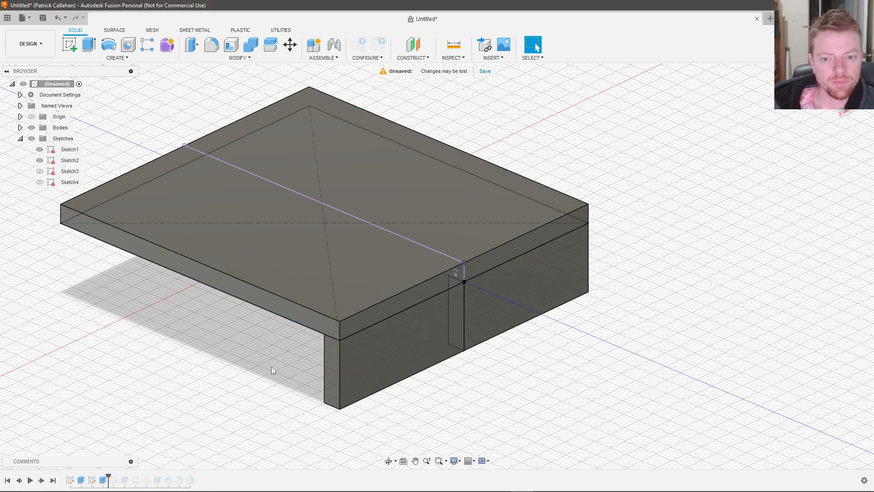
Set the Width user parameter to 105 mm and apply it to the model.
{"action": "left_click", "coordinate": [237, 57]}
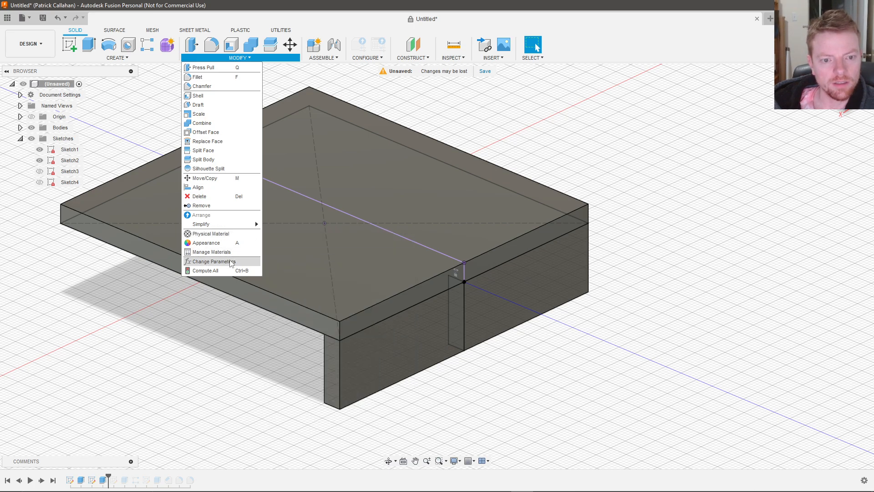
{"action": "left_click", "coordinate": [214, 261]}
{"action": "left_click_drag", "start_coordinate": [159, 180], "coordinate": [566, 198]}
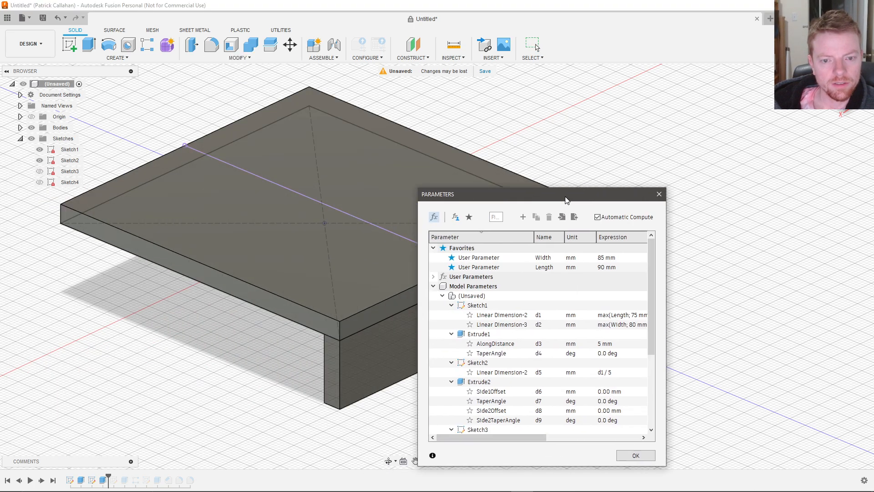
{"action": "left_click", "coordinate": [605, 257]}
{"action": "left_click", "coordinate": [606, 257]}
{"action": "left_click", "coordinate": [531, 257]}
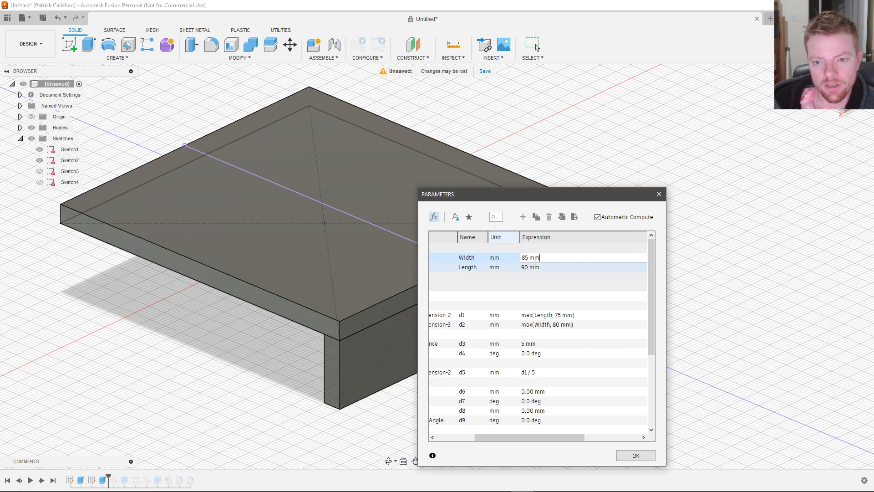
{"action": "key", "text": "BackSpace"}
{"action": "key", "text": "BackSpace"}
{"action": "type", "text": "1"}
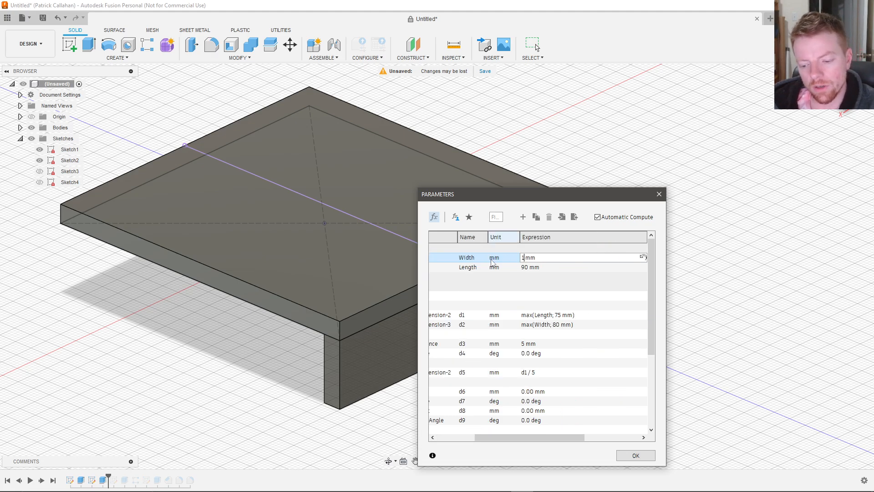
{"action": "type", "text": "05"}
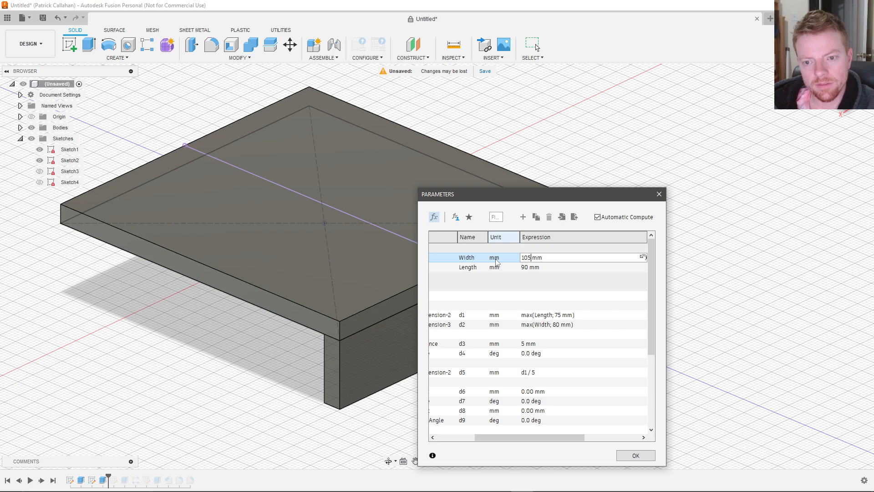
{"action": "left_click", "coordinate": [646, 457]}
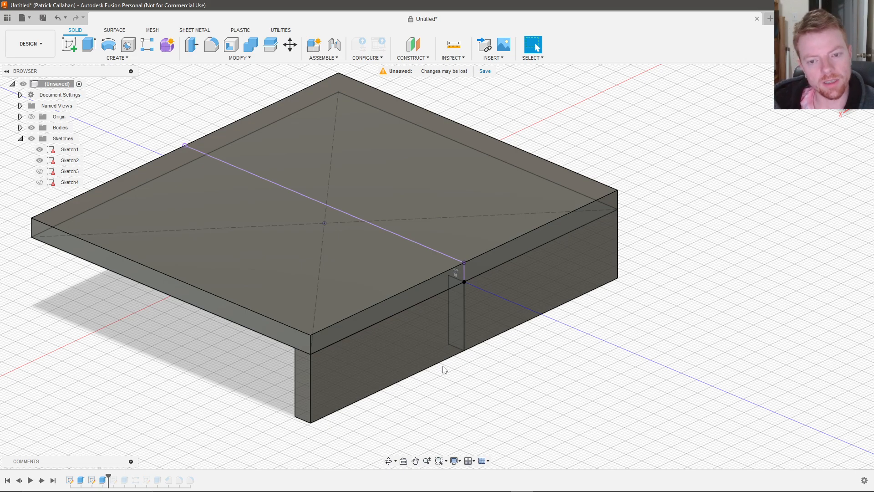
Set the Length user parameter to 100 mm and apply it to the model.
{"action": "scroll", "coordinate": [444, 370], "scroll_direction": "down", "scroll_amount": 3}
{"action": "left_click", "coordinate": [232, 58]}
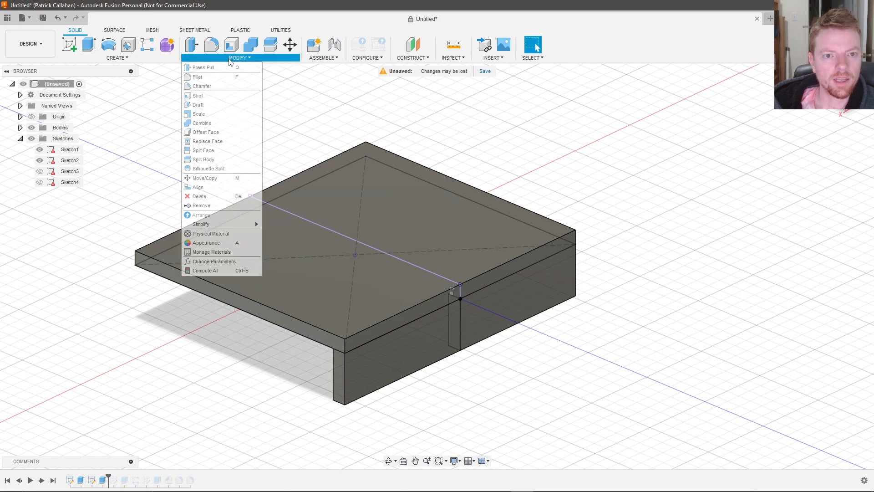
{"action": "left_click", "coordinate": [216, 262]}
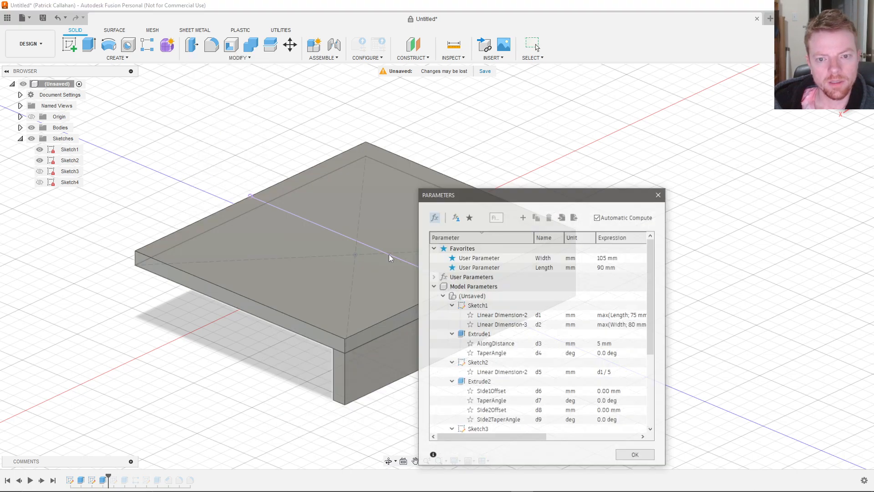
{"action": "left_click_drag", "start_coordinate": [501, 195], "coordinate": [602, 187]}
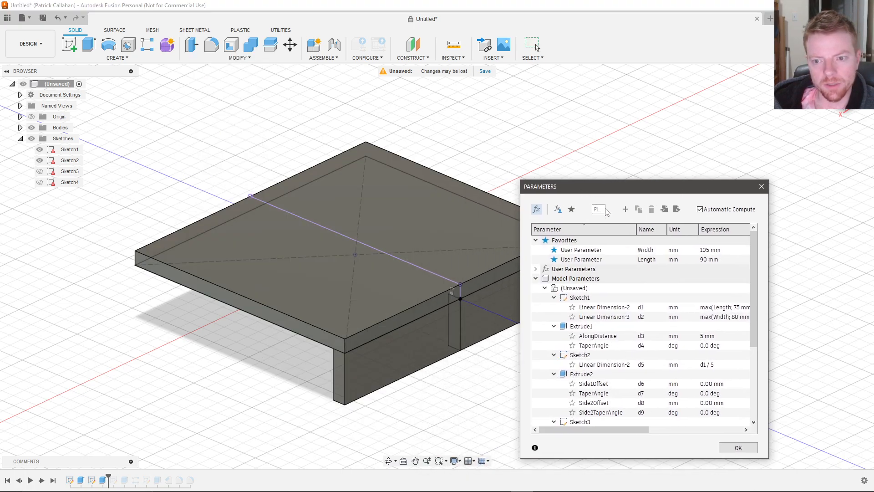
{"action": "double_click", "coordinate": [717, 261]}
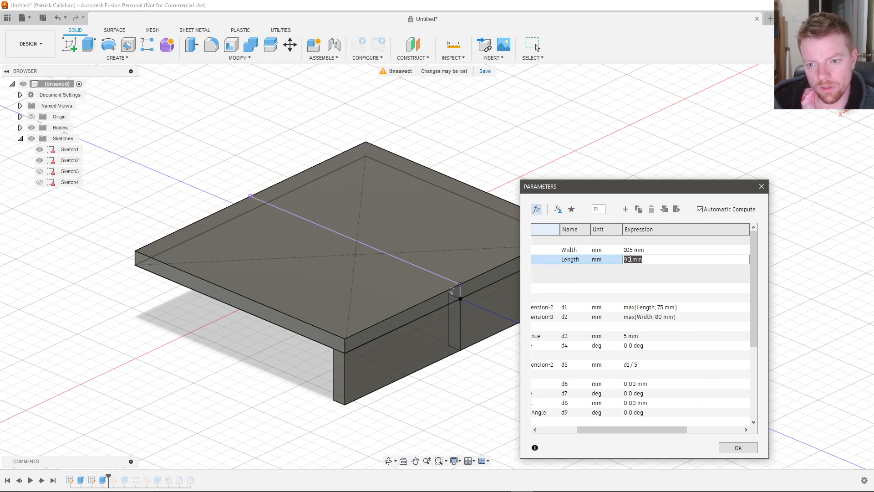
{"action": "double_click", "coordinate": [623, 260]}
{"action": "type", "text": "100"}
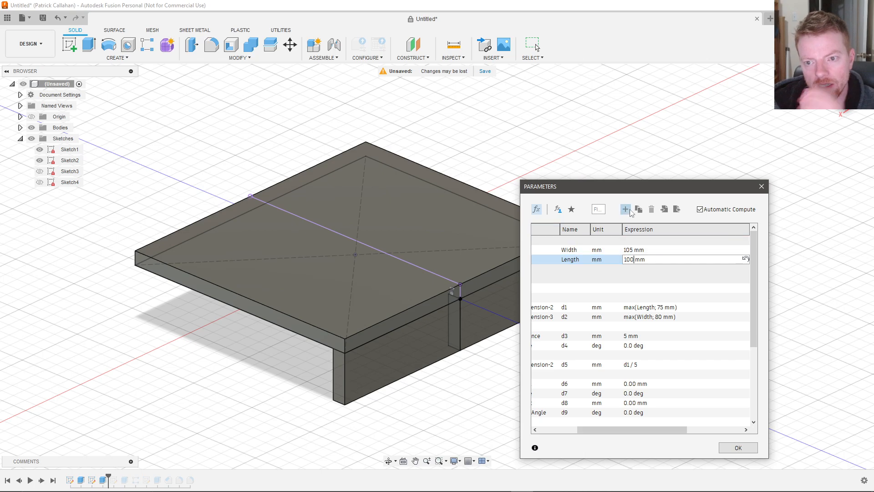
{"action": "left_click_drag", "start_coordinate": [633, 187], "coordinate": [667, 181]}
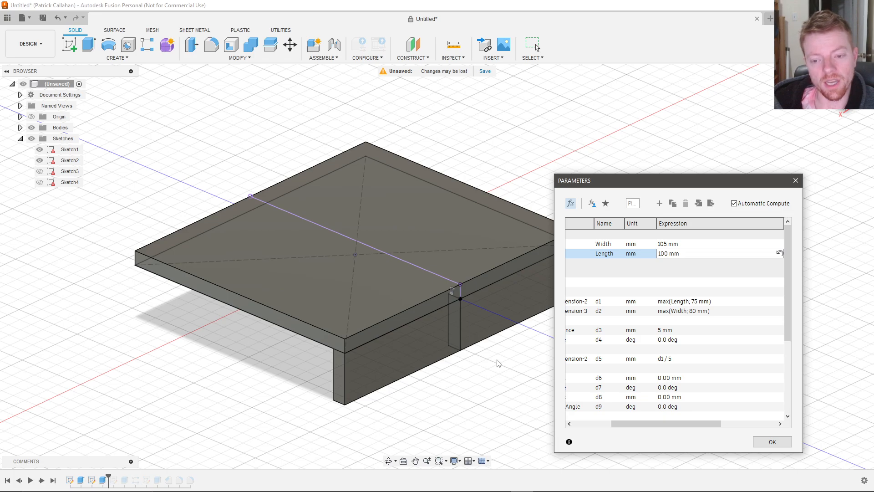
{"action": "left_click", "coordinate": [767, 444]}
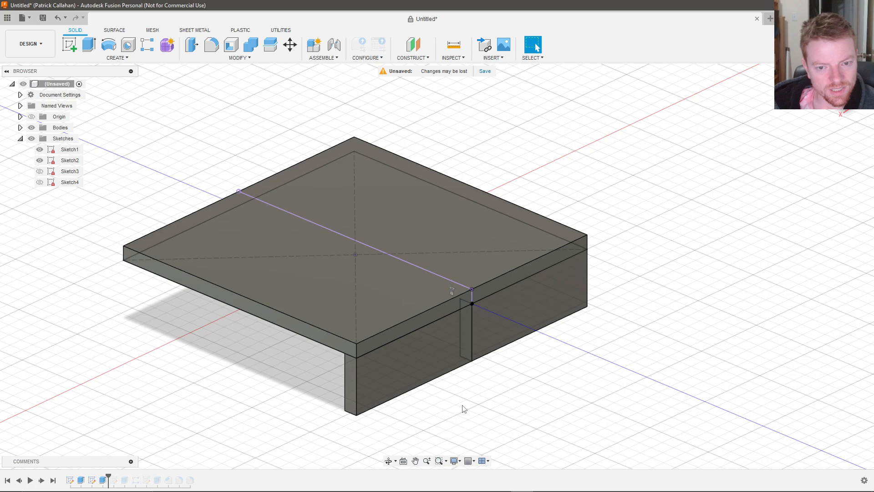
Inspect the resized bracket from both sides, roll the timeline forward past Sketch3, and make Sketch3 visible.
{"action": "middle_click_drag", "start_coordinate": [425, 366], "coordinate": [502, 386], "text": "shift"}
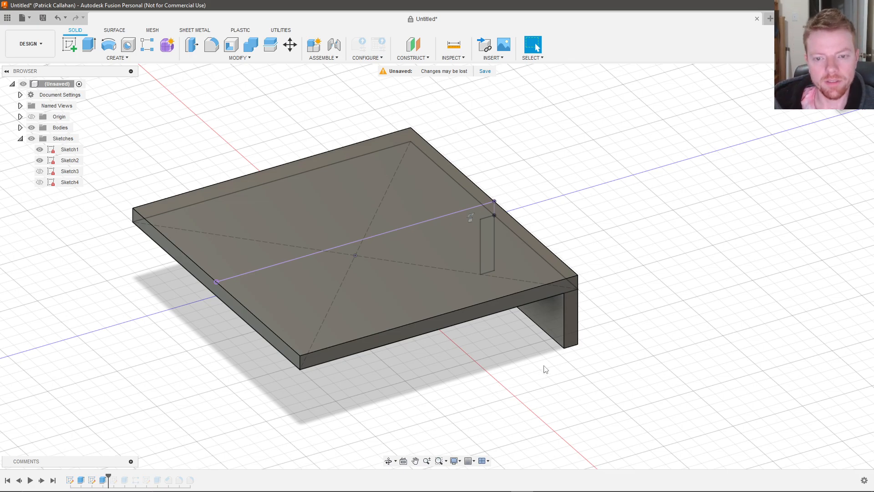
{"action": "middle_click_drag", "start_coordinate": [531, 369], "coordinate": [460, 356], "text": "shift"}
{"action": "left_click_drag", "start_coordinate": [109, 476], "coordinate": [119, 477]}
{"action": "left_click", "coordinate": [40, 171]}
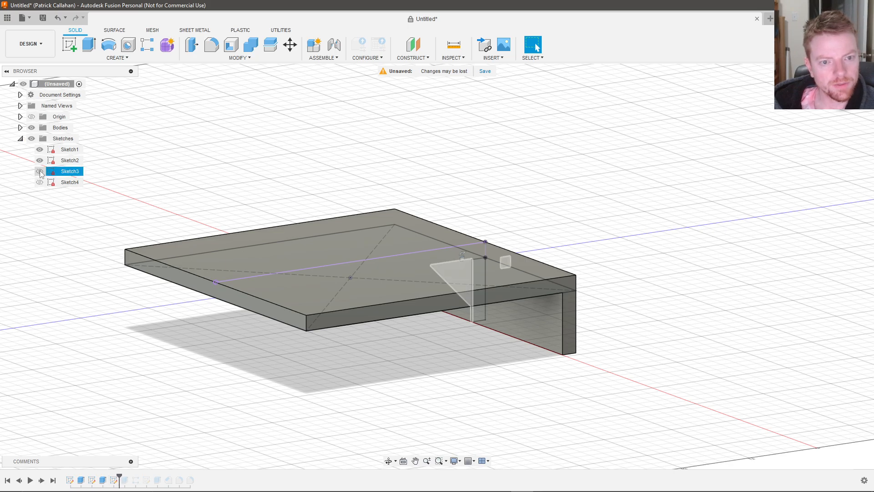
Select Sketch3's triangular profile and examine how it sits in the inner corner between the base plate and the flange.
{"action": "middle_click_drag", "start_coordinate": [513, 367], "coordinate": [508, 359], "text": "shift"}
{"action": "left_click_drag", "start_coordinate": [508, 359], "coordinate": [512, 353], "text": "shift"}
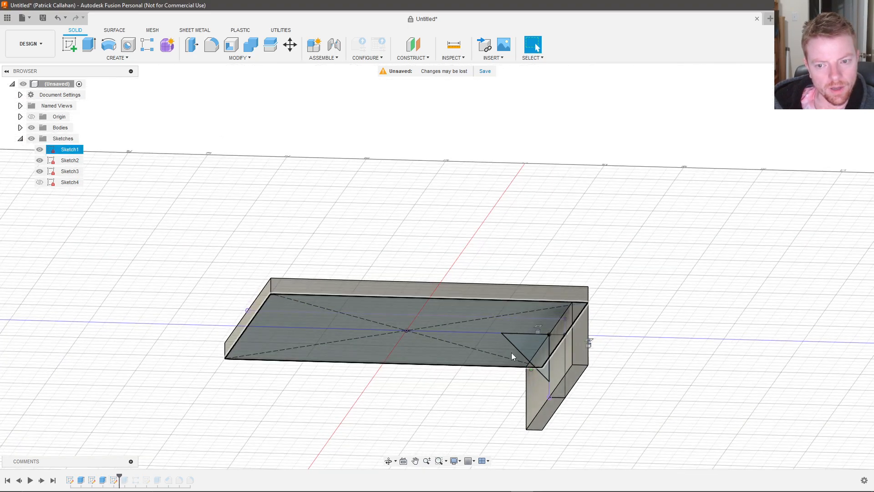
{"action": "scroll", "coordinate": [555, 372], "scroll_direction": "down", "scroll_amount": 2}
{"action": "scroll", "coordinate": [555, 372], "scroll_direction": "up", "scroll_amount": 6}
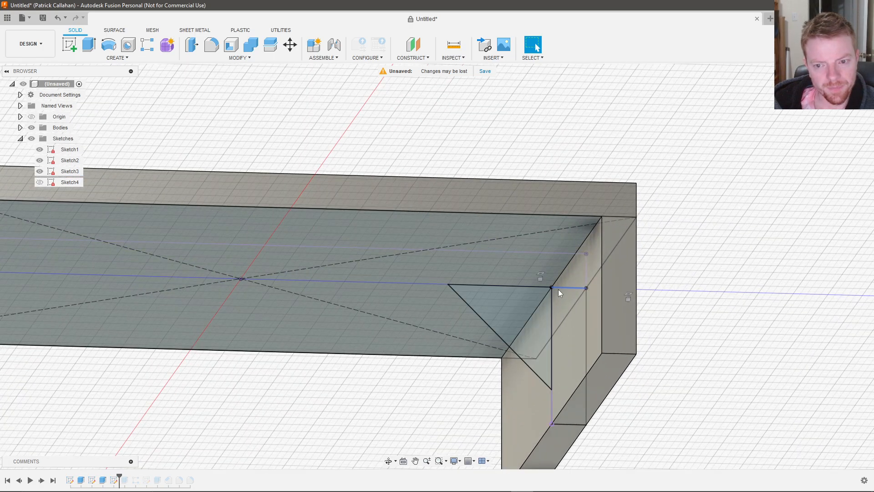
{"action": "left_click", "coordinate": [542, 303]}
{"action": "scroll", "coordinate": [546, 348], "scroll_direction": "up", "scroll_amount": 2}
{"action": "scroll", "coordinate": [548, 359], "scroll_direction": "up", "scroll_amount": 1}
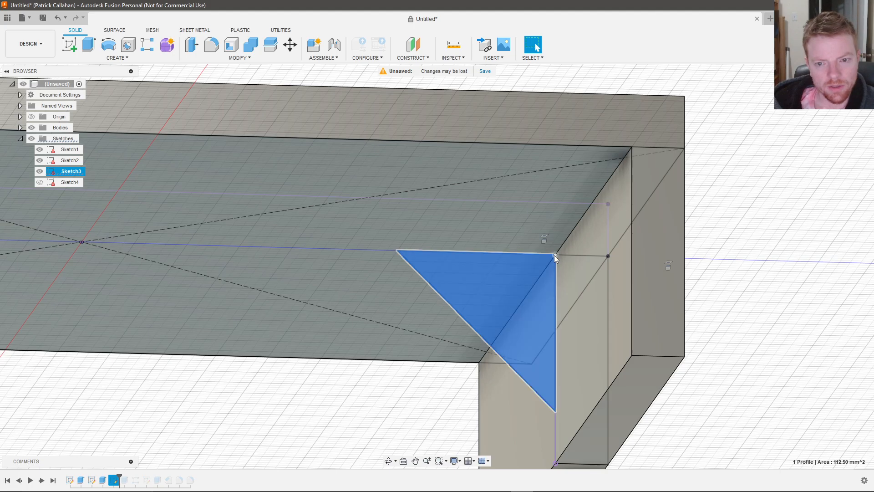
{"action": "scroll", "coordinate": [514, 244], "scroll_direction": "down", "scroll_amount": 2}
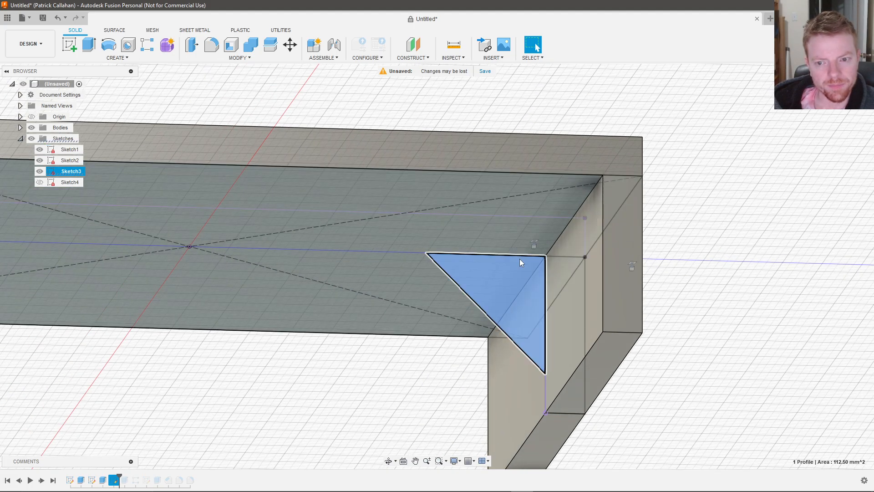
{"action": "scroll", "coordinate": [520, 259], "scroll_direction": "down", "scroll_amount": 2}
{"action": "mouse_move", "coordinate": [379, 270]}
{"action": "middle_mouse_down", "text": "shift"}
{"action": "mouse_move", "coordinate": [360, 283]}
{"action": "mouse_move", "coordinate": [383, 285]}
{"action": "middle_mouse_up", "text": "shift"}
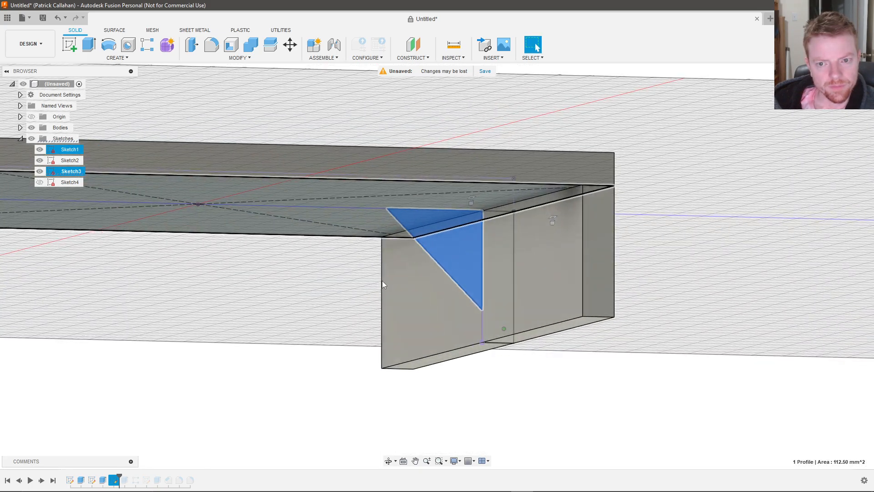
Select Sketch2's short horizontal line beside the triangle's corner and its Equal constraint to inspect their relationship.
{"action": "scroll", "coordinate": [491, 217], "scroll_direction": "up", "scroll_amount": 3}
{"action": "left_click", "coordinate": [484, 212]}
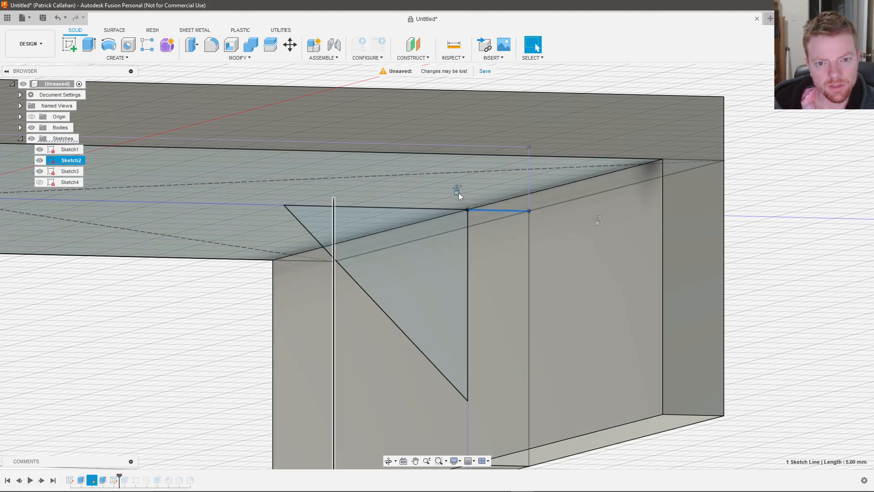
{"action": "left_click", "coordinate": [458, 193]}
{"action": "scroll", "coordinate": [396, 283], "scroll_direction": "down", "scroll_amount": 3}
{"action": "mouse_move", "coordinate": [465, 338]}
{"action": "middle_mouse_down", "text": "shift"}
{"action": "mouse_move", "coordinate": [447, 337]}
{"action": "mouse_move", "coordinate": [461, 337]}
{"action": "mouse_move", "coordinate": [453, 348]}
{"action": "mouse_move", "coordinate": [460, 325]}
{"action": "middle_mouse_up", "text": "shift"}
{"action": "scroll", "coordinate": [460, 325], "scroll_direction": "down", "scroll_amount": 3}
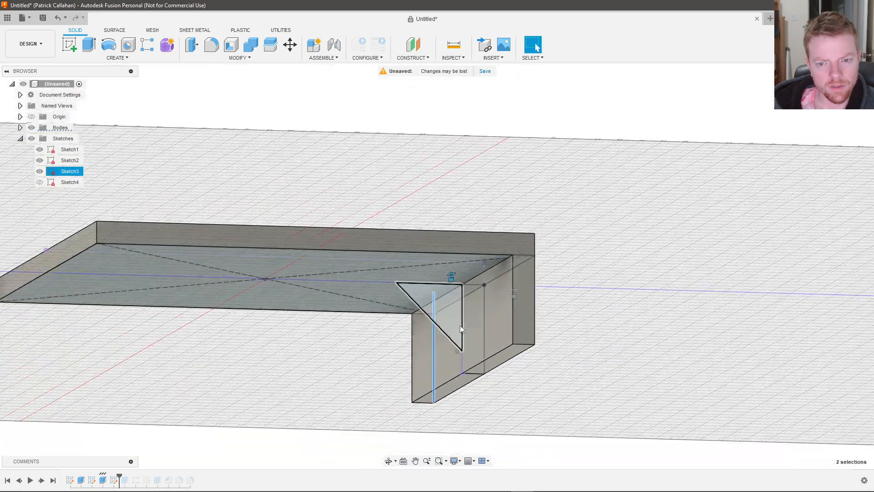
Inspect the flange's lower inner edge, Sketch2's vertical line along the triangle, and the short vertical line through the plate's thickness by selecting each.
{"action": "left_click", "coordinate": [440, 384]}
{"action": "scroll", "coordinate": [456, 342], "scroll_direction": "up", "scroll_amount": 5}
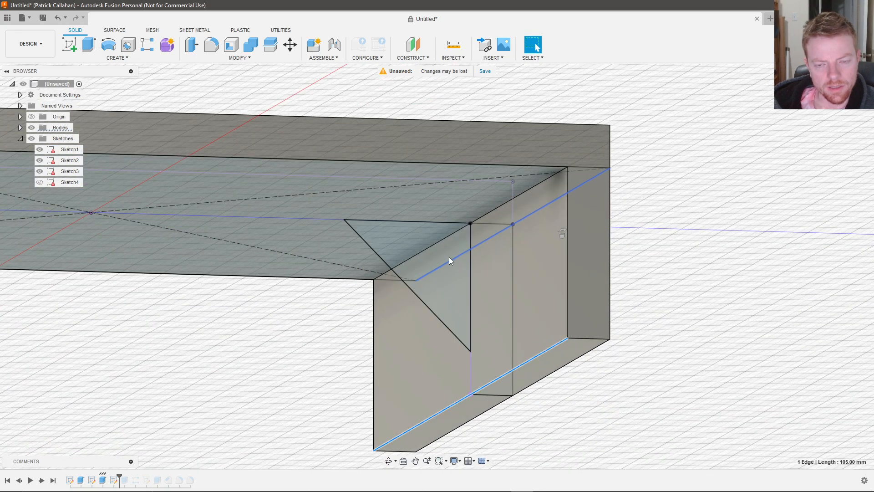
{"action": "scroll", "coordinate": [449, 257], "scroll_direction": "down", "scroll_amount": 2}
{"action": "left_click", "coordinate": [466, 338]}
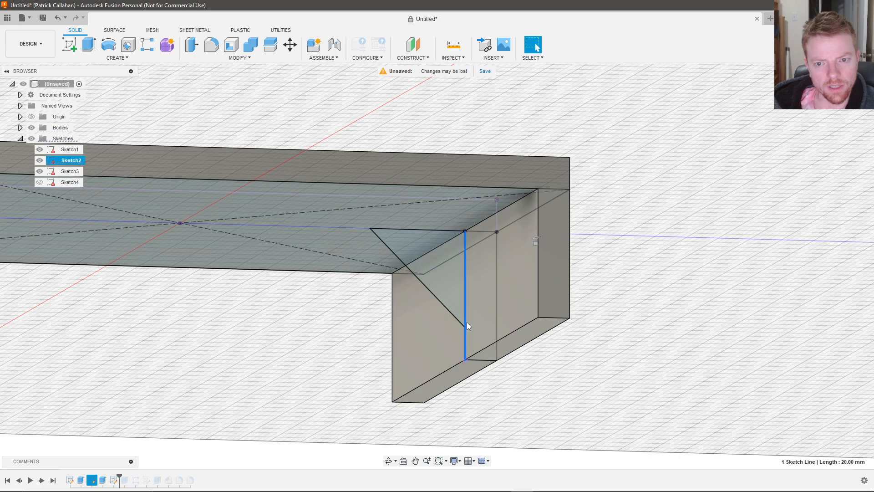
{"action": "left_click", "coordinate": [497, 224]}
{"action": "mouse_move", "coordinate": [496, 229]}
{"action": "middle_mouse_down", "text": "shift"}
{"action": "mouse_move", "coordinate": [464, 287]}
{"action": "mouse_move", "coordinate": [444, 300]}
{"action": "middle_mouse_up", "text": "shift"}
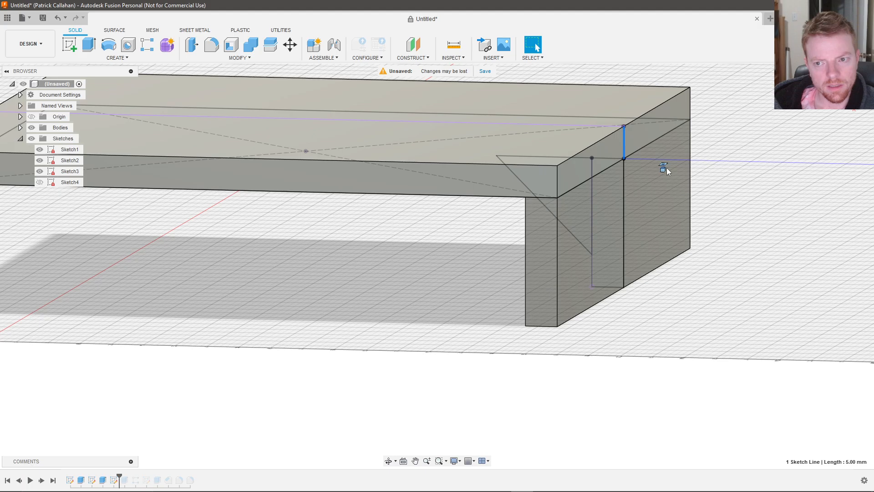
{"action": "mouse_move", "coordinate": [539, 250]}
{"action": "middle_mouse_down", "text": "shift"}
{"action": "mouse_move", "coordinate": [444, 279]}
{"action": "mouse_move", "coordinate": [462, 276]}
{"action": "middle_mouse_up", "text": "shift"}
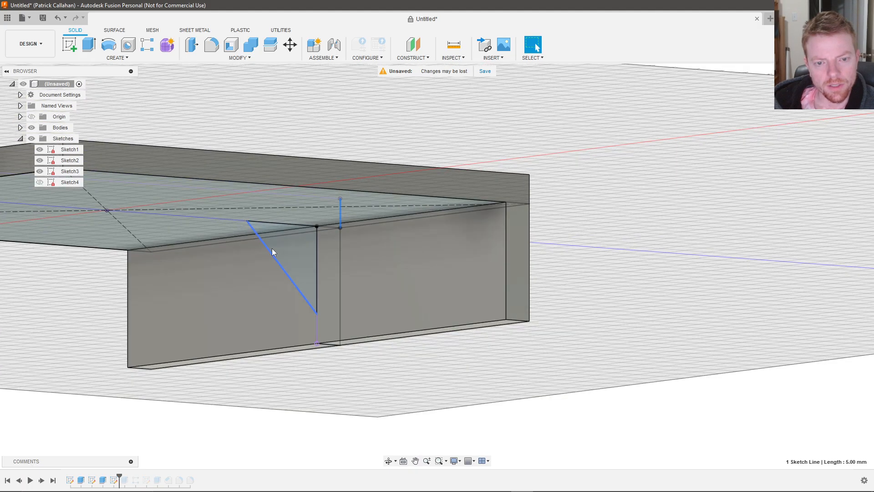
Select the triangular profile, its inner corner point and its sloped line to inspect the triangle's connection to Sketch2.
{"action": "left_click", "coordinate": [272, 248]}
{"action": "scroll", "coordinate": [270, 296], "scroll_direction": "up", "scroll_amount": 3}
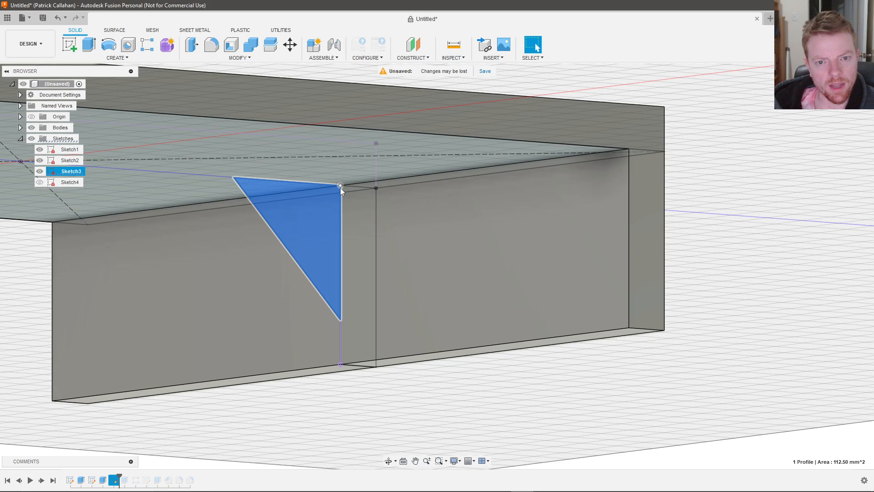
{"action": "left_click", "coordinate": [341, 186]}
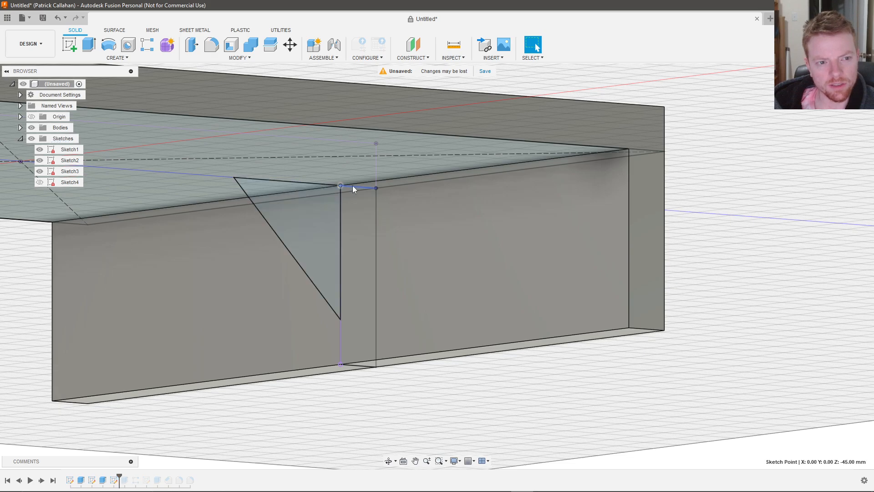
{"action": "left_click", "coordinate": [289, 248]}
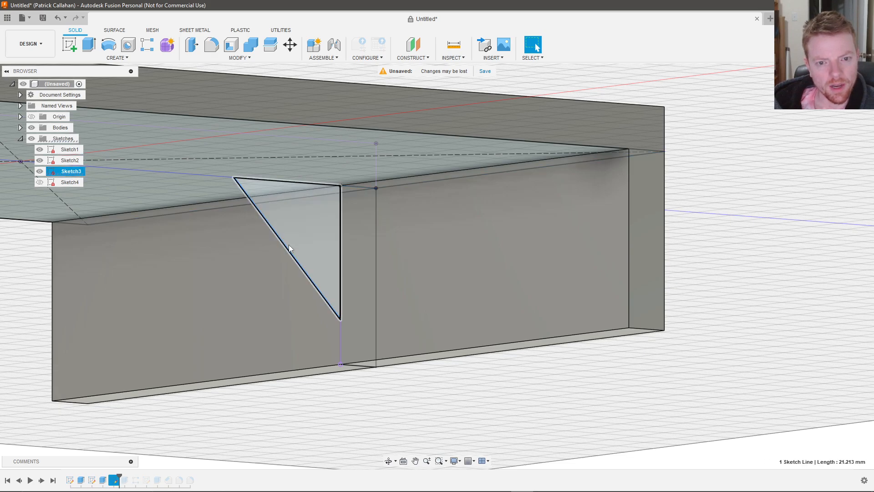
Open Sketch3 for editing and examine the triangle's angle and height dimensions beside the flange.
{"action": "right_click", "coordinate": [114, 480]}
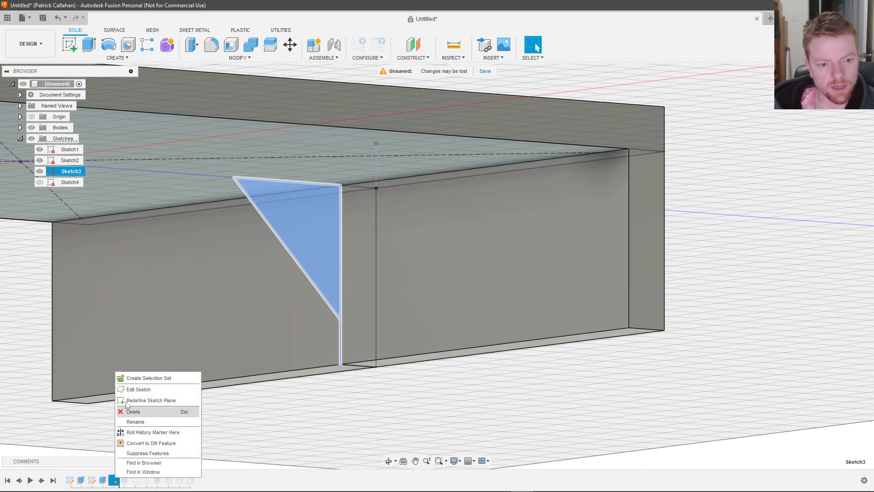
{"action": "left_click", "coordinate": [132, 390]}
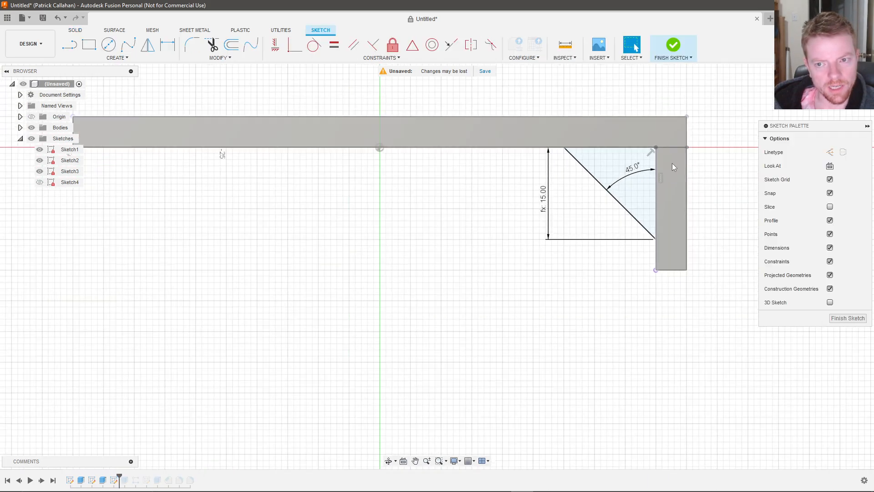
{"action": "scroll", "coordinate": [676, 162], "scroll_direction": "up", "scroll_amount": 5}
{"action": "mouse_move", "coordinate": [529, 276]}
{"action": "middle_mouse_down", "text": "shift"}
{"action": "mouse_move", "coordinate": [535, 272]}
{"action": "mouse_move", "coordinate": [490, 285]}
{"action": "middle_mouse_up", "text": "shift"}
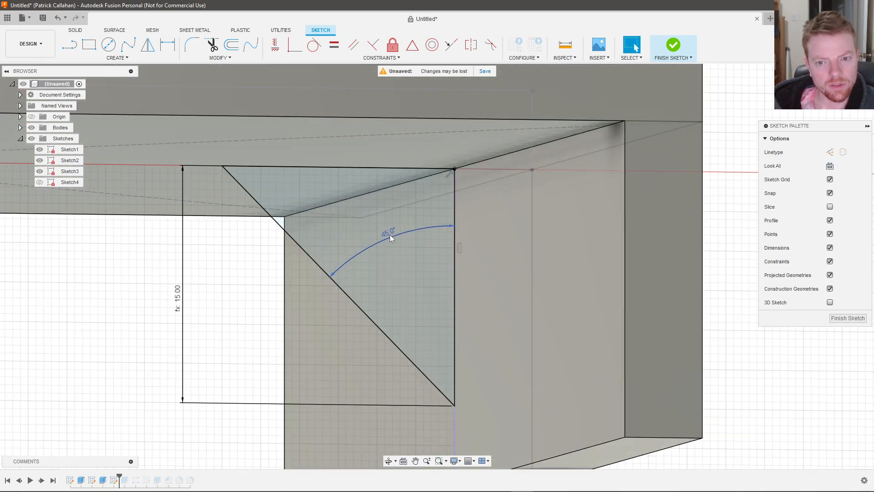
{"action": "left_click", "coordinate": [168, 44]}
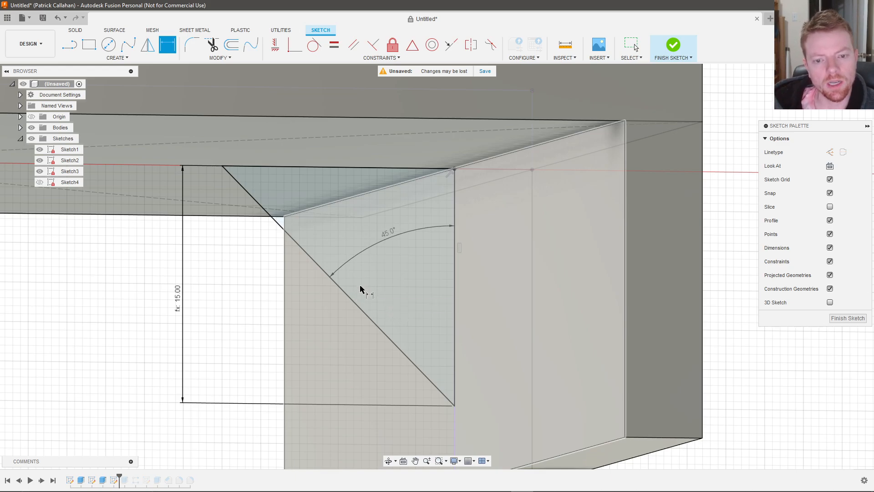
{"action": "key", "text": "Escape"}
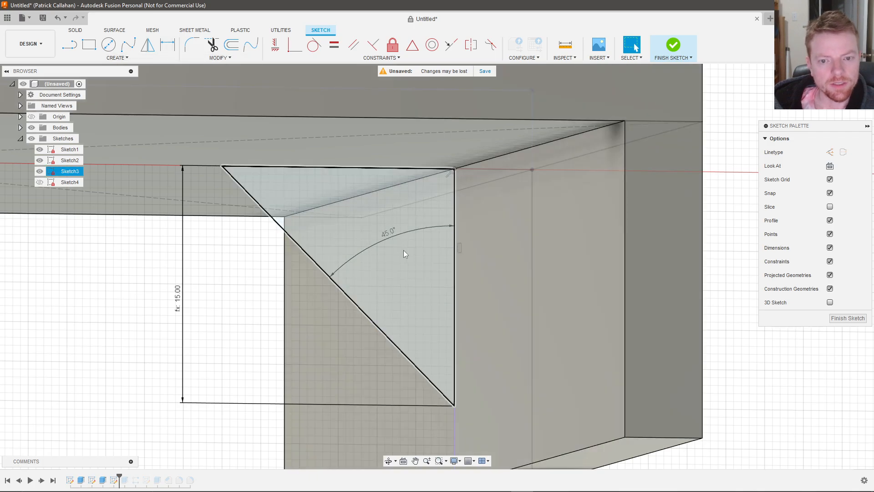
{"action": "key", "text": "d"}
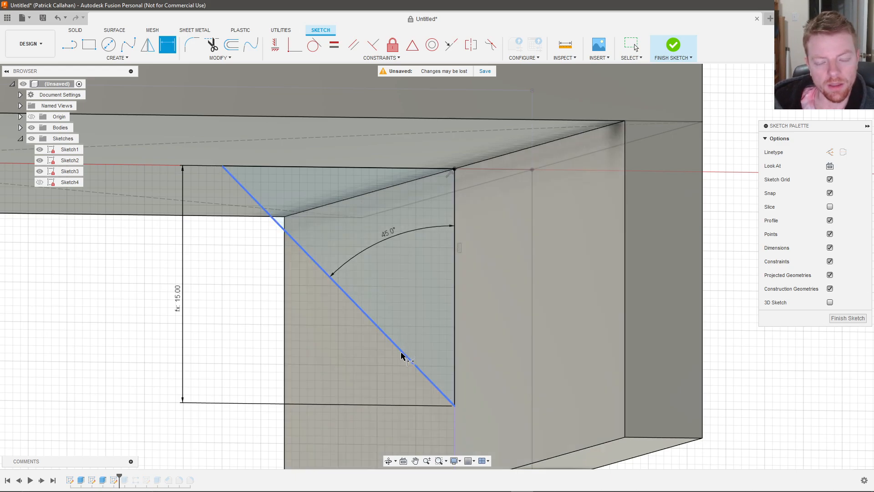
{"action": "key", "text": "Escape"}
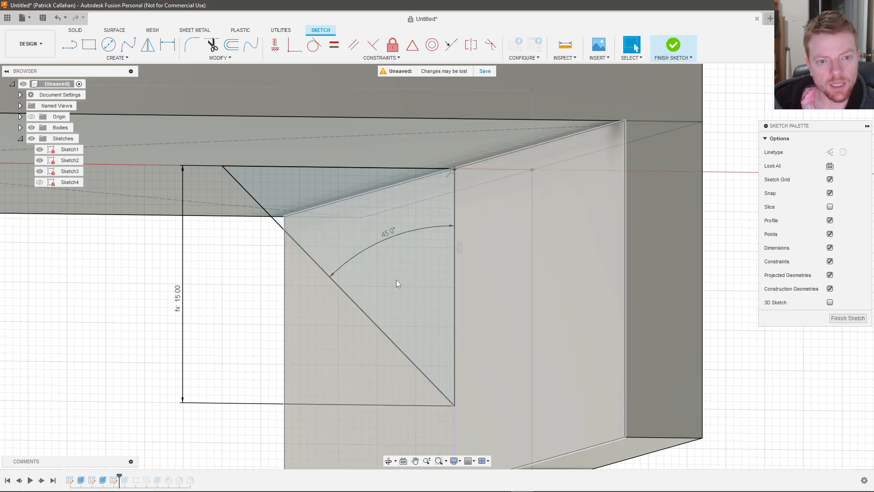
Open the triangle's vertical height dimension to review the expression driving it, and close it again.
{"action": "left_click", "coordinate": [455, 400]}
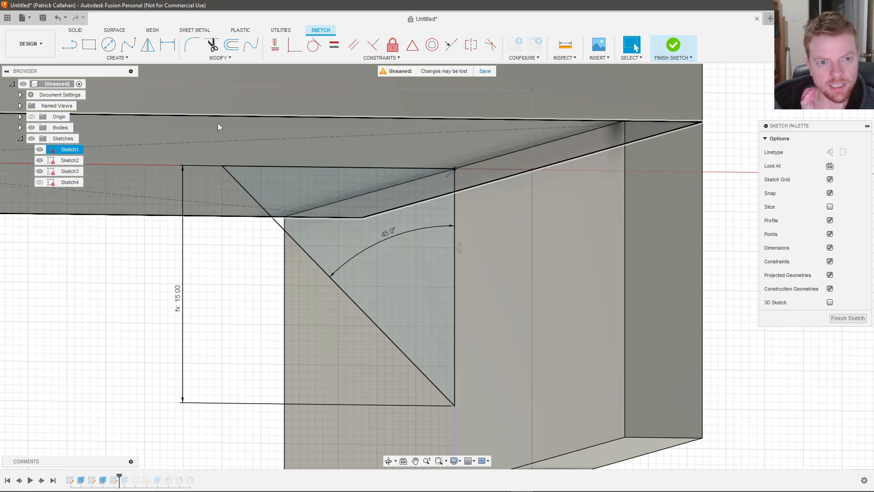
{"action": "double_click", "coordinate": [177, 299]}
{"action": "left_click", "coordinate": [178, 298]}
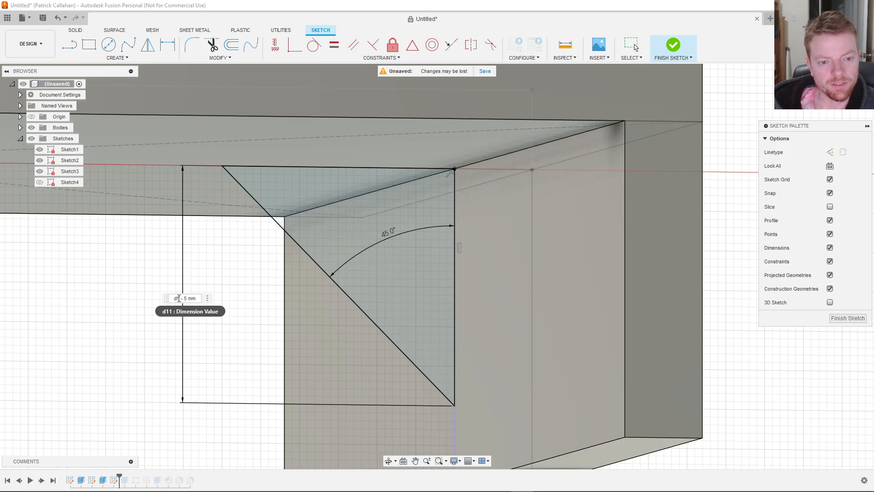
{"action": "key", "text": "Return"}
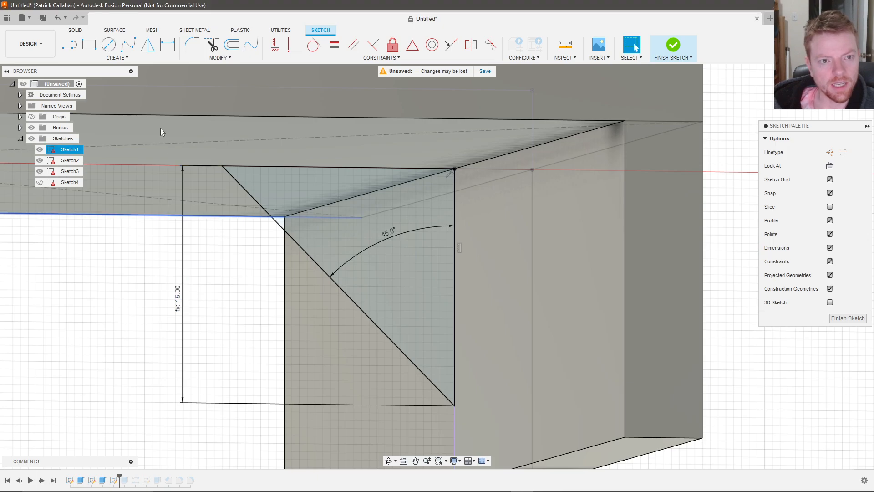
Look up Sketch2's linear dimension d5 in the parameters list, examine the flange profile it drives, and close the list.
{"action": "left_click", "coordinate": [234, 59]}
{"action": "left_click", "coordinate": [240, 151]}
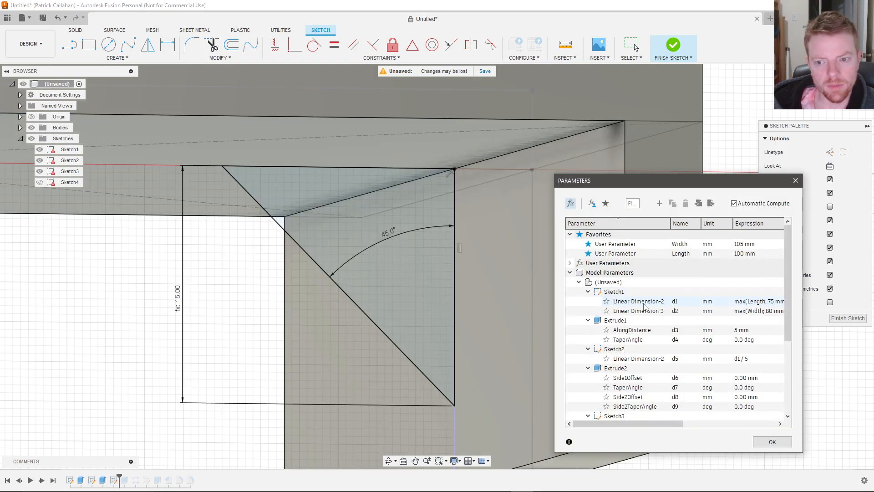
{"action": "left_click", "coordinate": [671, 359]}
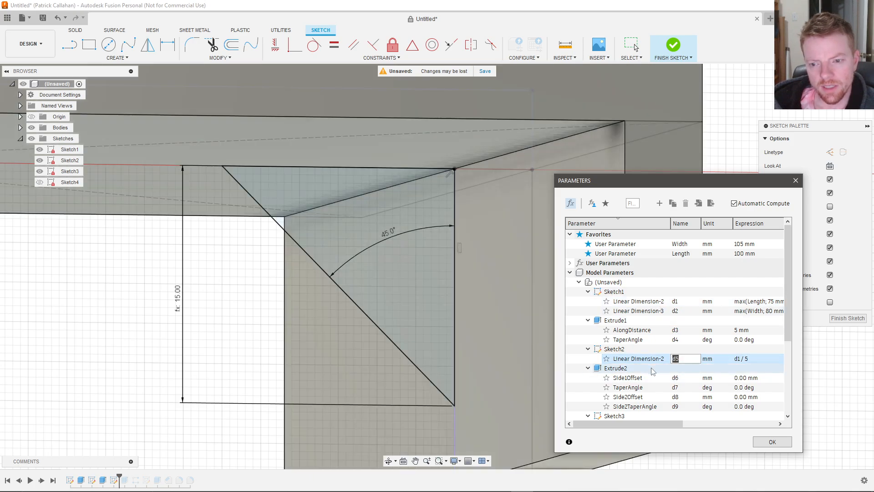
{"action": "scroll", "coordinate": [487, 365], "scroll_direction": "down", "scroll_amount": 5}
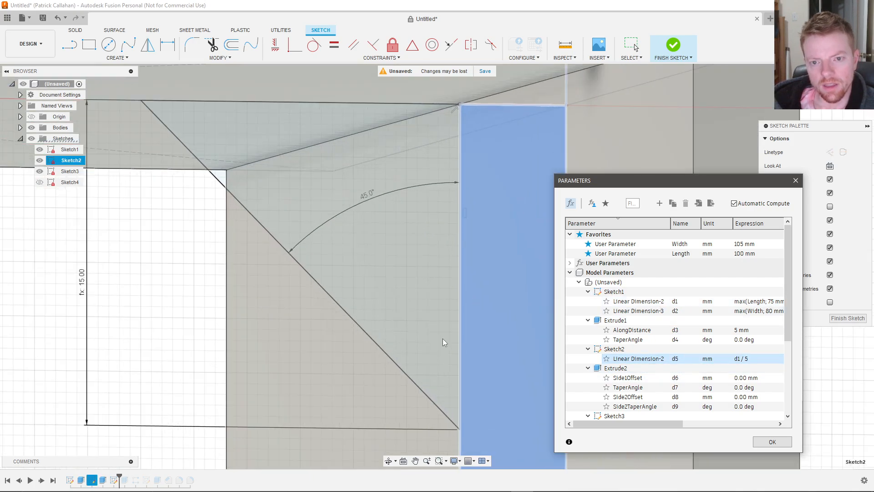
{"action": "mouse_move", "coordinate": [497, 361]}
{"action": "middle_mouse_down", "text": "shift"}
{"action": "mouse_move", "coordinate": [353, 355]}
{"action": "mouse_move", "coordinate": [384, 354]}
{"action": "mouse_move", "coordinate": [372, 398]}
{"action": "middle_mouse_up", "text": "shift"}
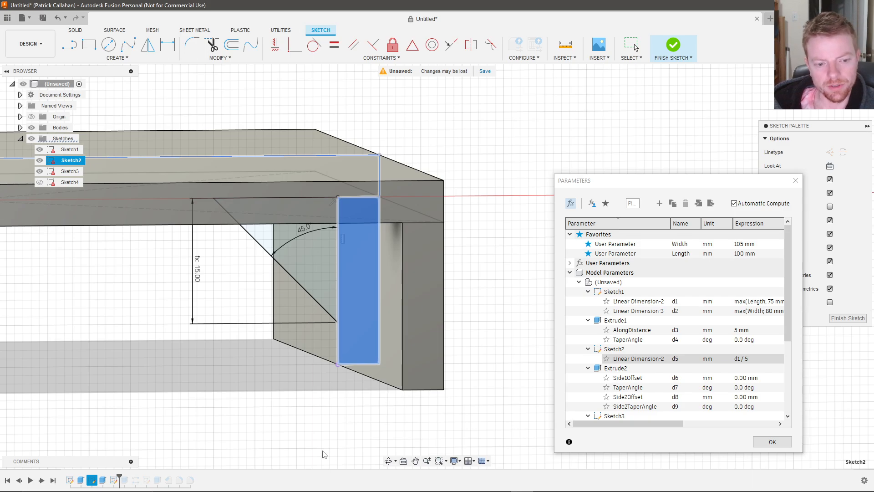
{"action": "scroll", "coordinate": [350, 324], "scroll_direction": "up", "scroll_amount": 1}
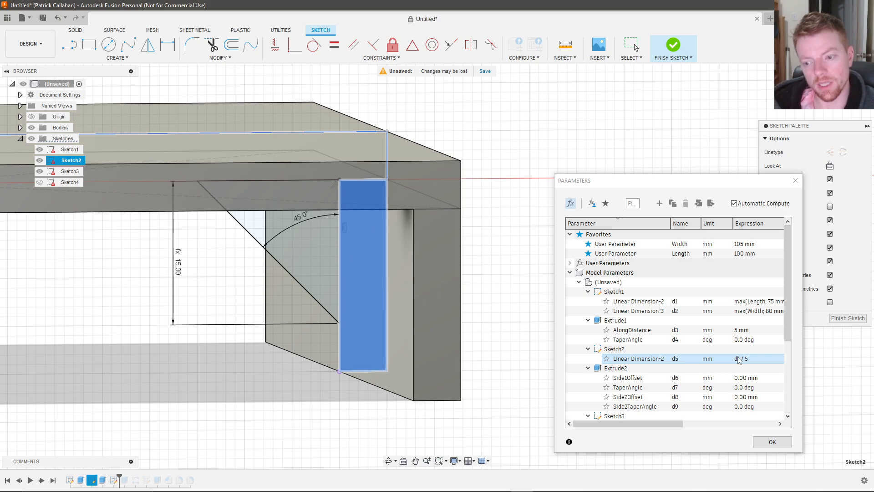
{"action": "left_click", "coordinate": [774, 442]}
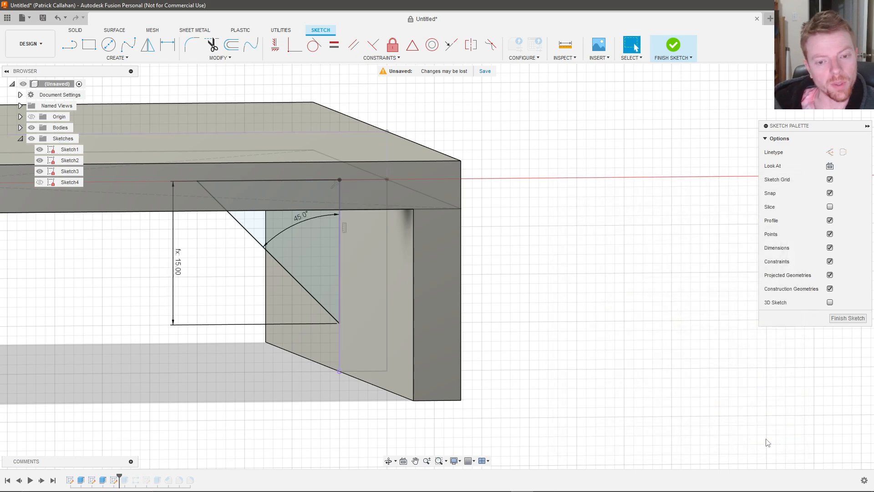
Finish editing Sketch3 and roll the history marker forward past Extrude3 to include the triangular rib.
{"action": "middle_click_drag", "start_coordinate": [518, 328], "coordinate": [511, 320], "text": "shift"}
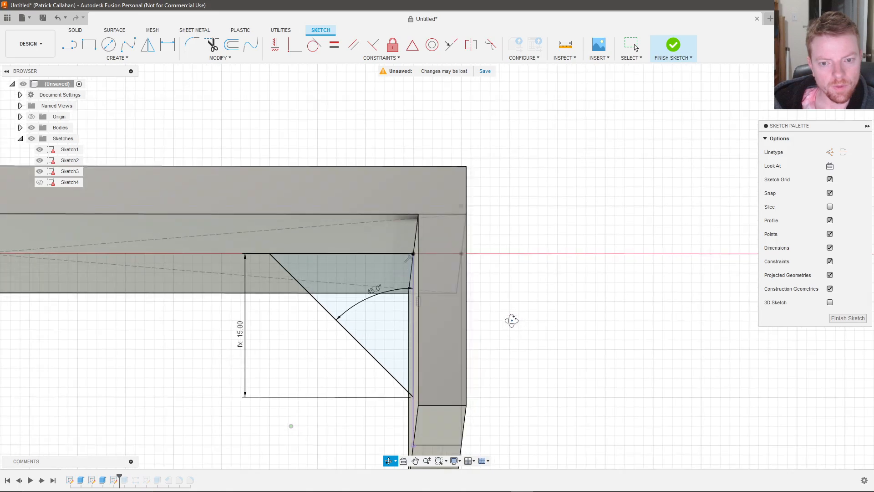
{"action": "mouse_move", "coordinate": [386, 309]}
{"action": "middle_mouse_down"}
{"action": "mouse_move", "coordinate": [414, 299]}
{"action": "mouse_move", "coordinate": [449, 320]}
{"action": "middle_mouse_up"}
{"action": "left_click", "coordinate": [675, 57]}
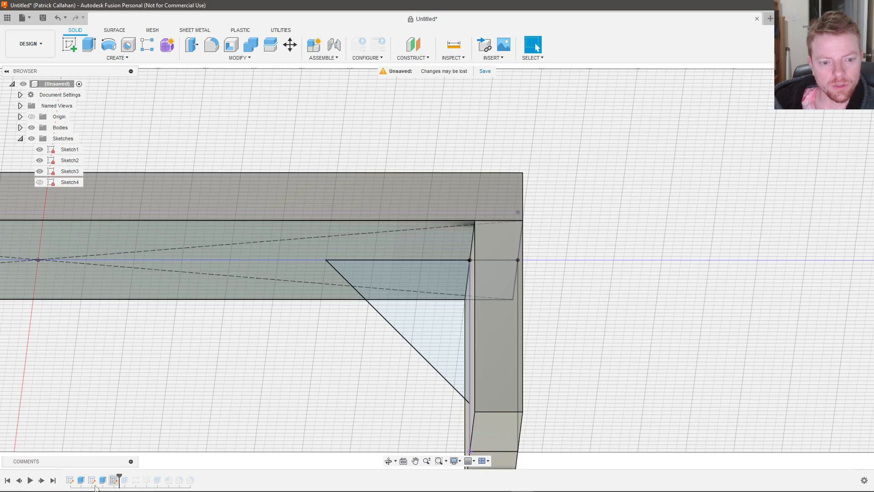
{"action": "left_click_drag", "start_coordinate": [119, 475], "coordinate": [130, 476]}
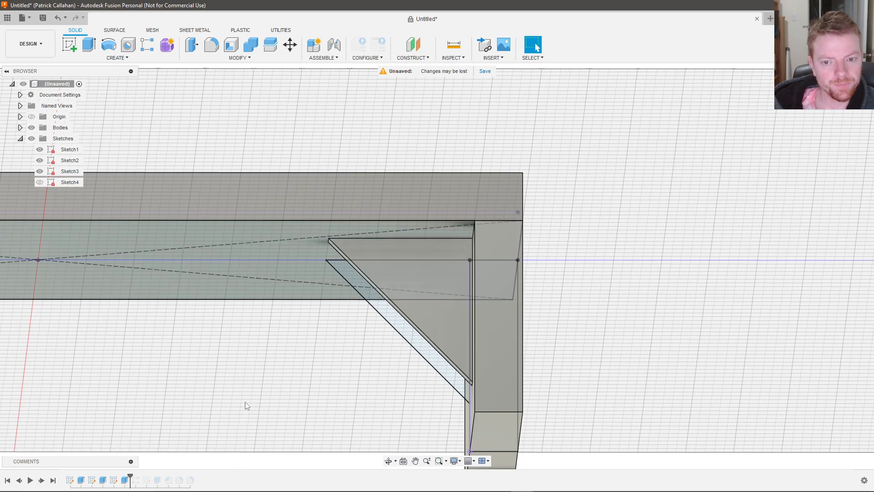
{"action": "mouse_move", "coordinate": [302, 352]}
{"action": "middle_mouse_down", "text": "shift"}
{"action": "mouse_move", "coordinate": [326, 353]}
{"action": "mouse_move", "coordinate": [316, 354]}
{"action": "middle_mouse_up", "text": "shift"}
{"action": "scroll", "coordinate": [309, 362], "scroll_direction": "down", "scroll_amount": 3}
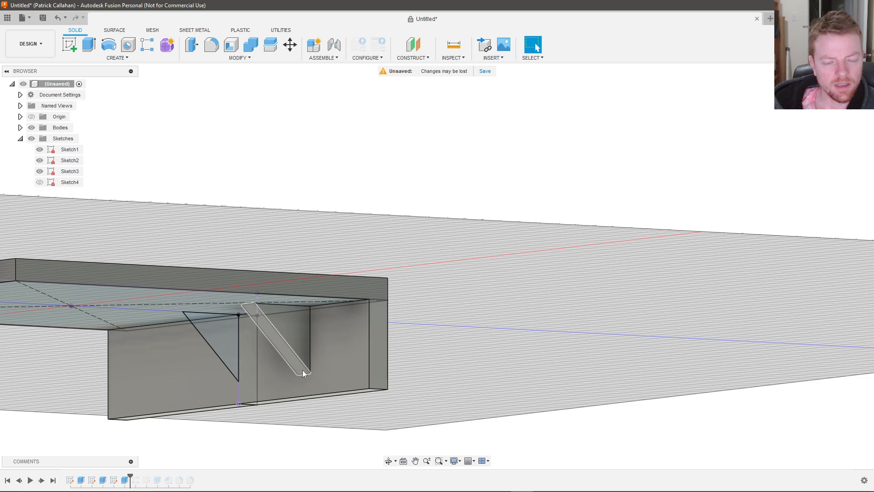
Open Extrude3 for editing and examine the rib's start offset from the Sketch3 profile.
{"action": "right_click", "coordinate": [125, 479]}
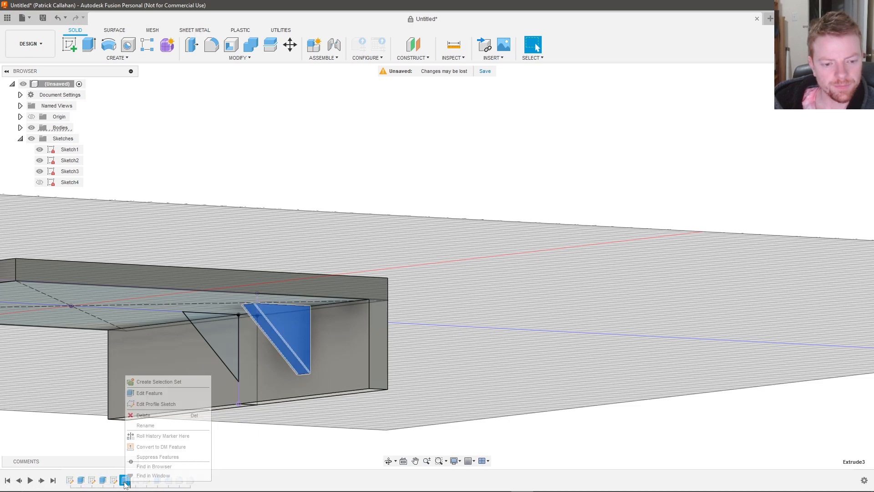
{"action": "left_click", "coordinate": [149, 393]}
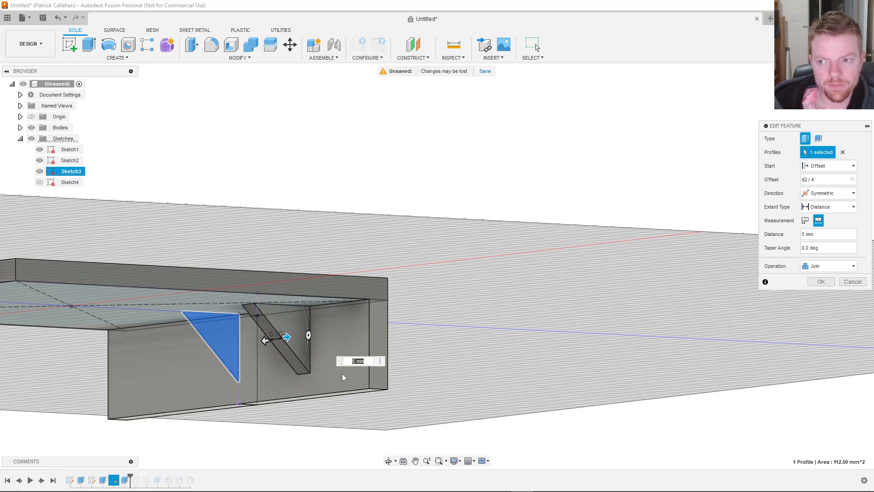
{"action": "scroll", "coordinate": [340, 373], "scroll_direction": "up", "scroll_amount": 5}
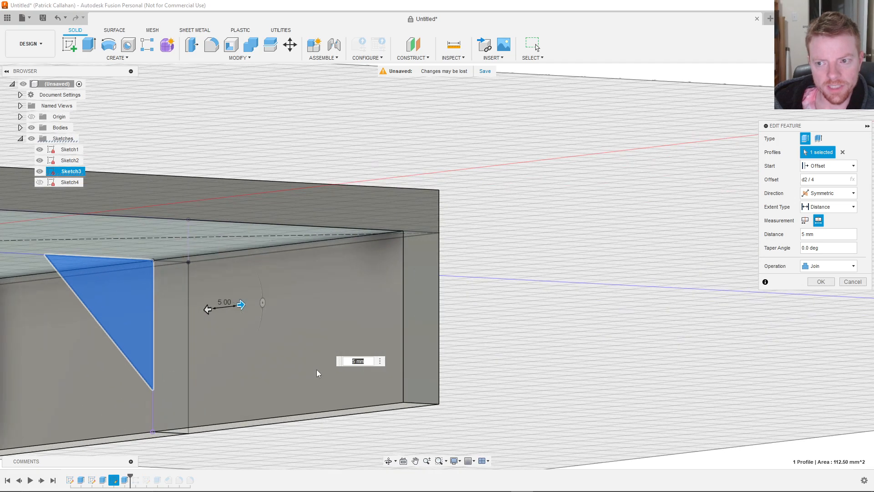
{"action": "middle_click_drag", "start_coordinate": [317, 370], "coordinate": [507, 324]}
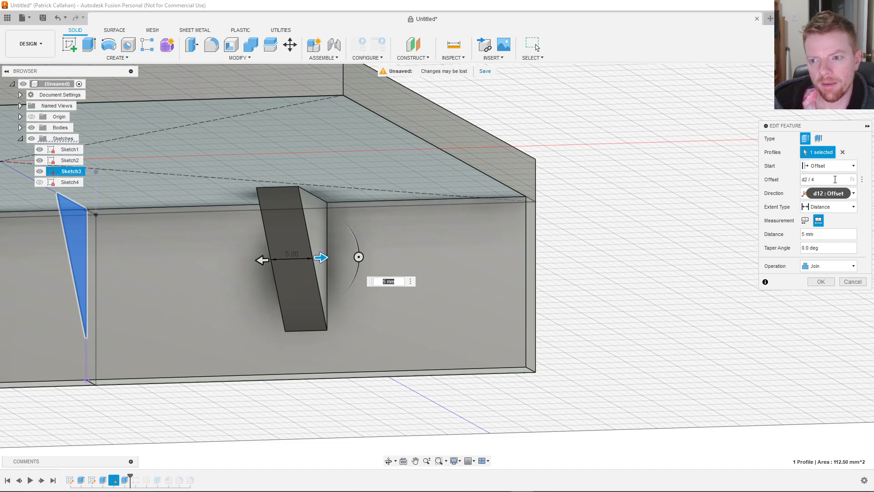
Look up Sketch1's dimension d2 in the parameters list to trace the rib's offset, and close the list.
{"action": "left_click", "coordinate": [240, 58]}
{"action": "left_click", "coordinate": [210, 261]}
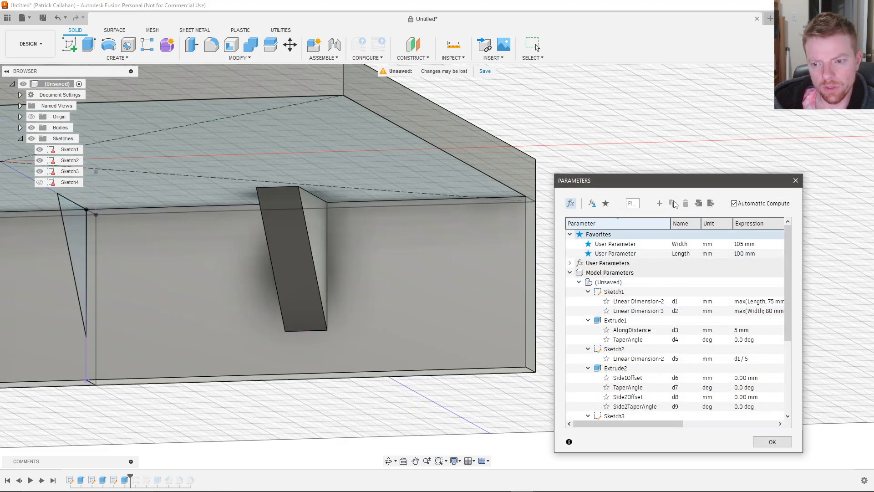
{"action": "left_click_drag", "start_coordinate": [658, 180], "coordinate": [452, 172]}
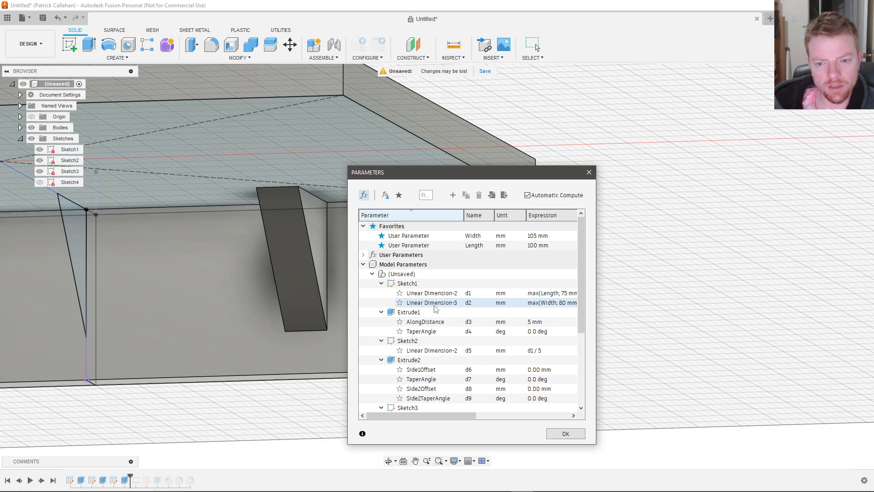
{"action": "left_click", "coordinate": [125, 481]}
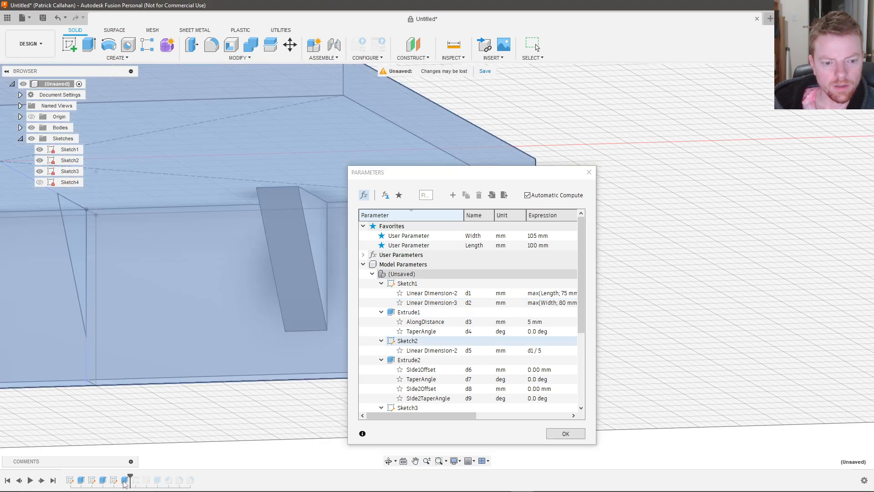
{"action": "left_click", "coordinate": [566, 433]}
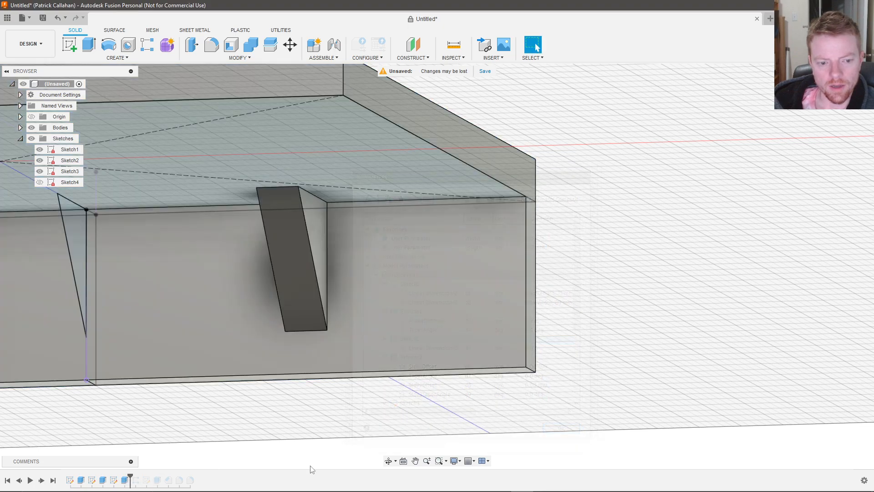
Reopen Extrude3 for editing and examine the rib's offset position and symmetric extent along the flange.
{"action": "right_click", "coordinate": [126, 483]}
{"action": "left_click", "coordinate": [154, 395]}
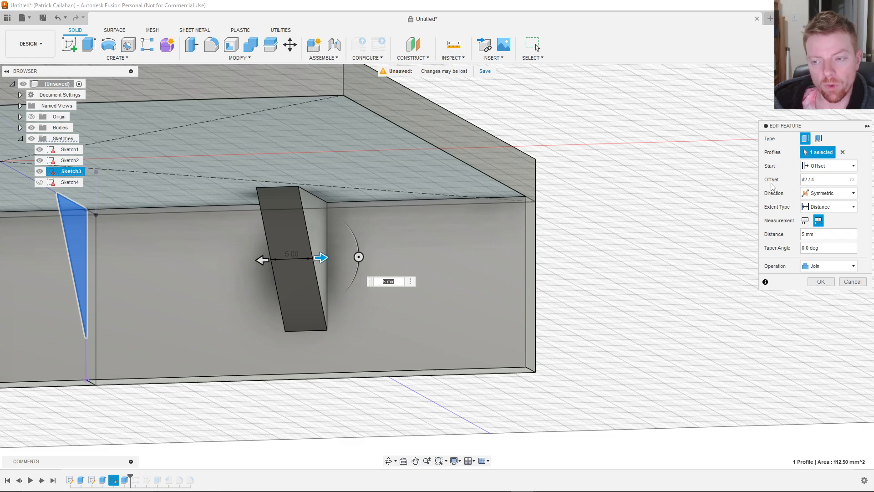
{"action": "scroll", "coordinate": [439, 265], "scroll_direction": "down", "scroll_amount": 3}
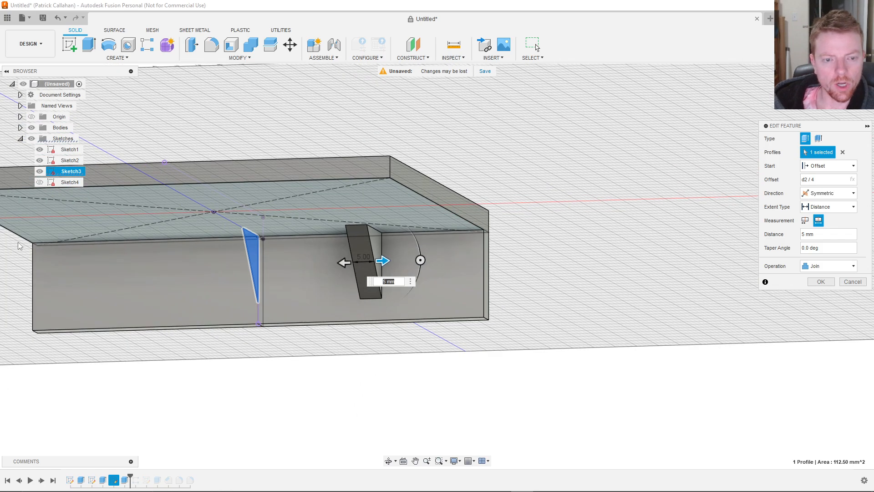
{"action": "scroll", "coordinate": [27, 244], "scroll_direction": "up", "scroll_amount": 2}
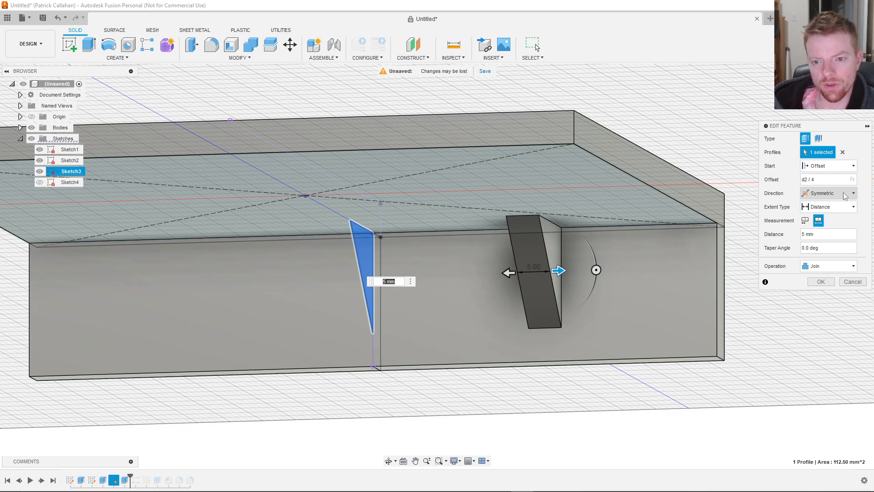
{"action": "middle_click_drag", "start_coordinate": [522, 284], "coordinate": [598, 265], "text": "shift"}
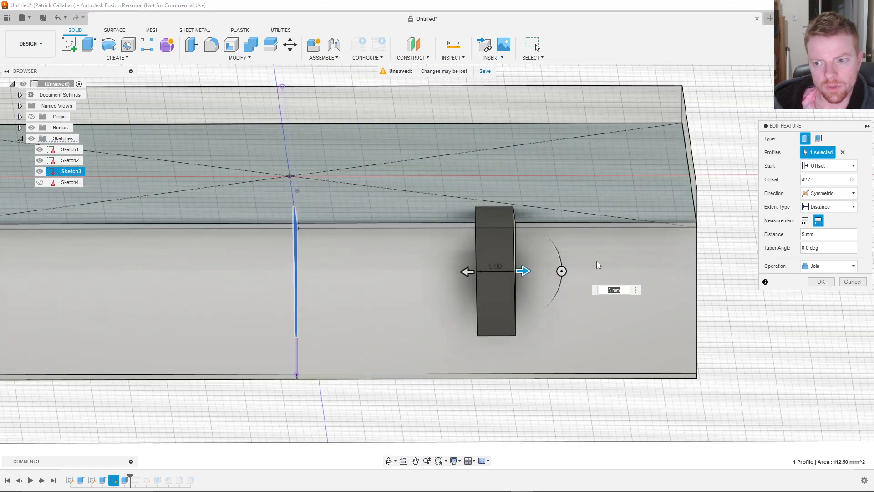
Compare Half Length and Whole Length measurement for the rib's symmetric 5 mm extrusion, ending on Whole Length.
{"action": "left_click", "coordinate": [805, 221]}
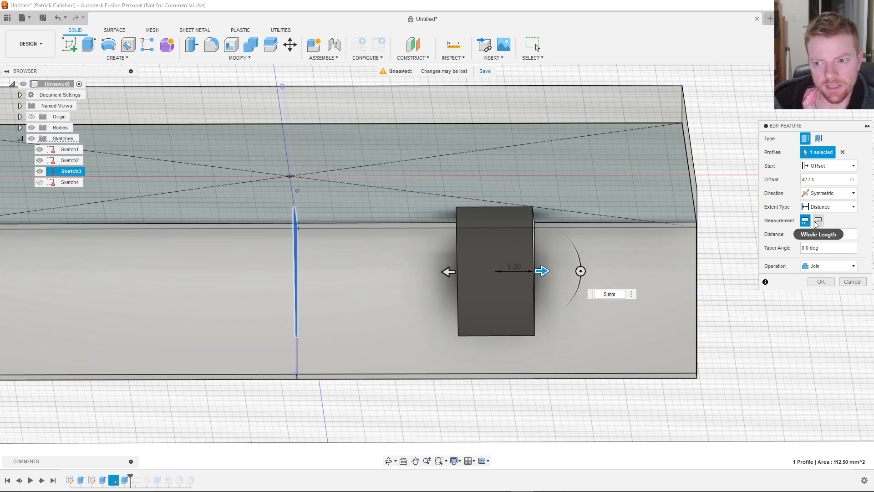
{"action": "left_click", "coordinate": [819, 221]}
{"action": "left_click", "coordinate": [809, 224]}
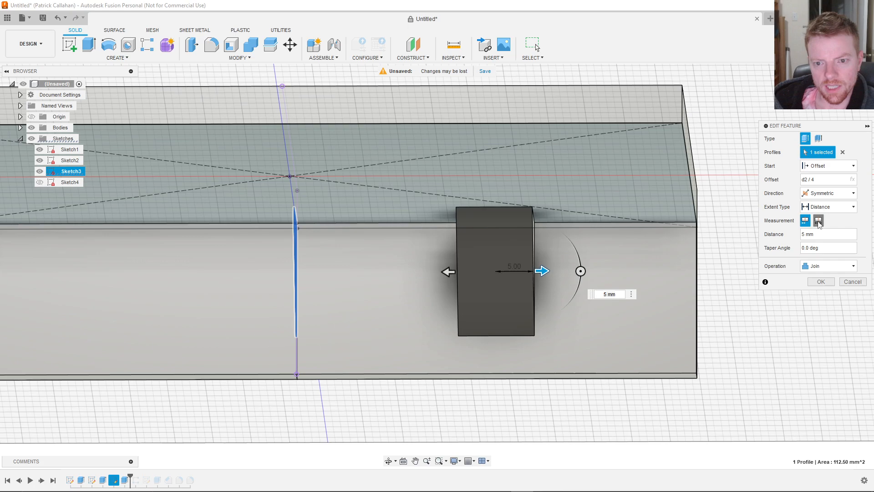
{"action": "left_click", "coordinate": [818, 222]}
{"action": "left_click", "coordinate": [805, 220]}
{"action": "left_click", "coordinate": [819, 221]}
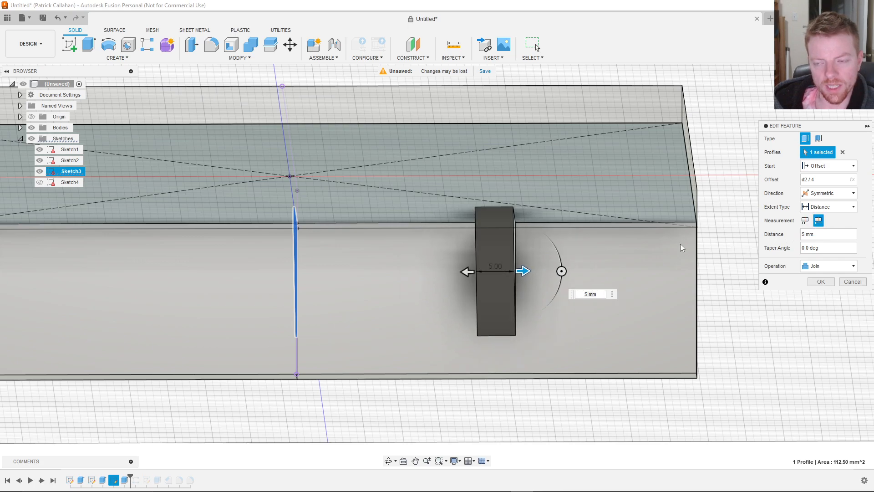
Recheck the rib's symmetric distance with Half Length, restore Whole Length, and accept the Extrude3 edit.
{"action": "left_click", "coordinate": [805, 220]}
{"action": "left_click", "coordinate": [818, 220]}
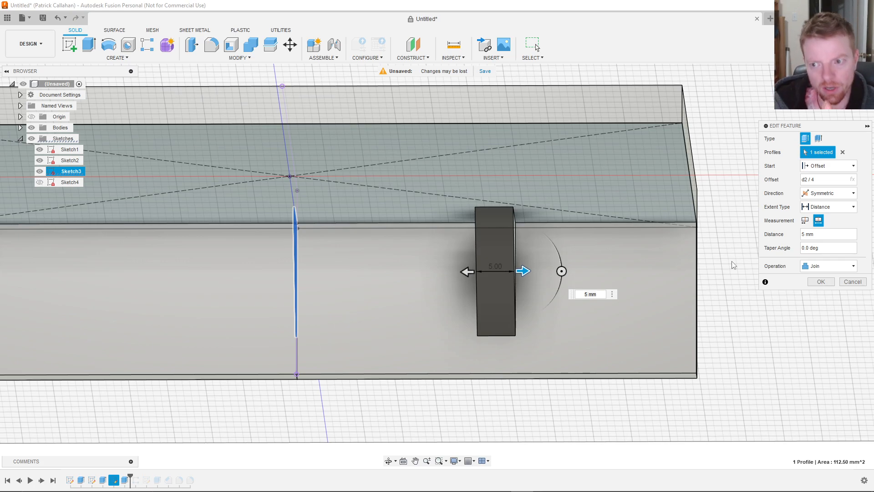
{"action": "left_click", "coordinate": [821, 281]}
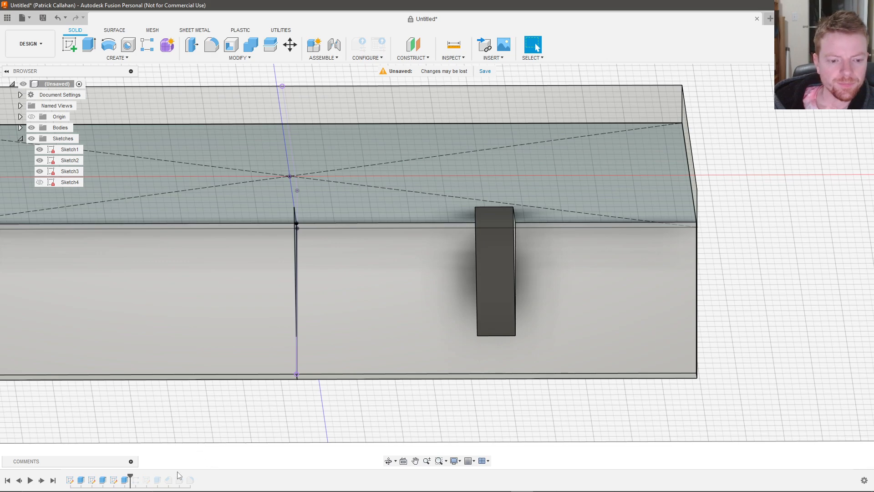
Roll the history marker forward past the rib's rectangular pattern and locate the Rectangular Pattern command.
{"action": "left_click_drag", "start_coordinate": [131, 477], "coordinate": [142, 477]}
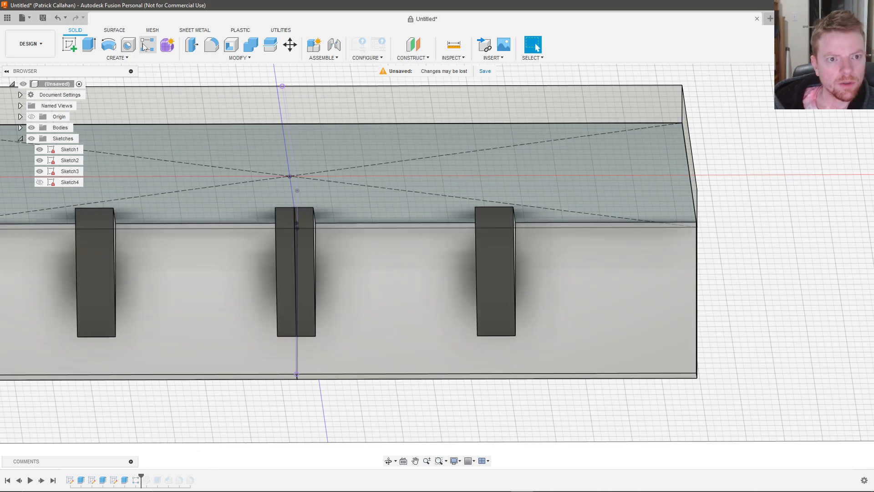
{"action": "left_click", "coordinate": [118, 58]}
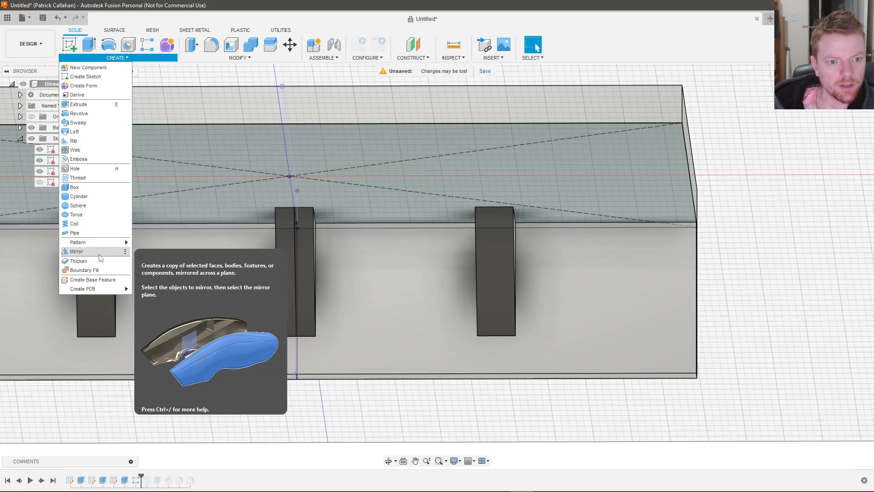
{"action": "mouse_move", "coordinate": [103, 247]}
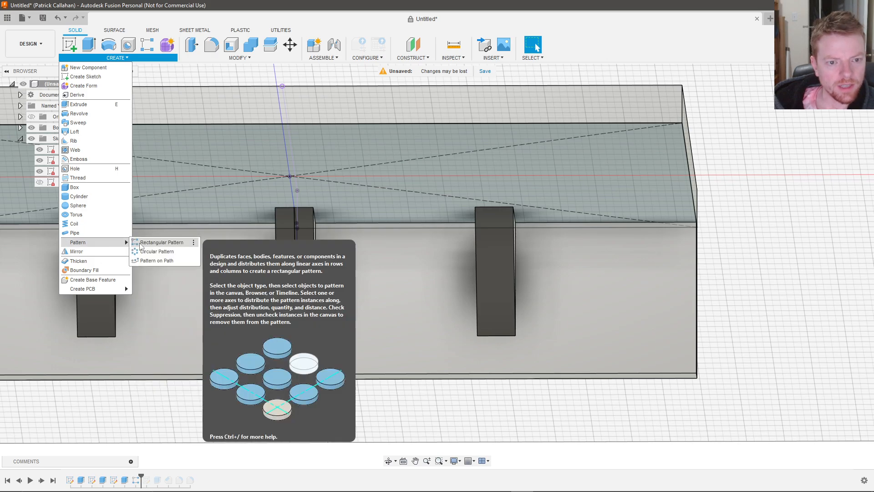
{"action": "left_click", "coordinate": [259, 434]}
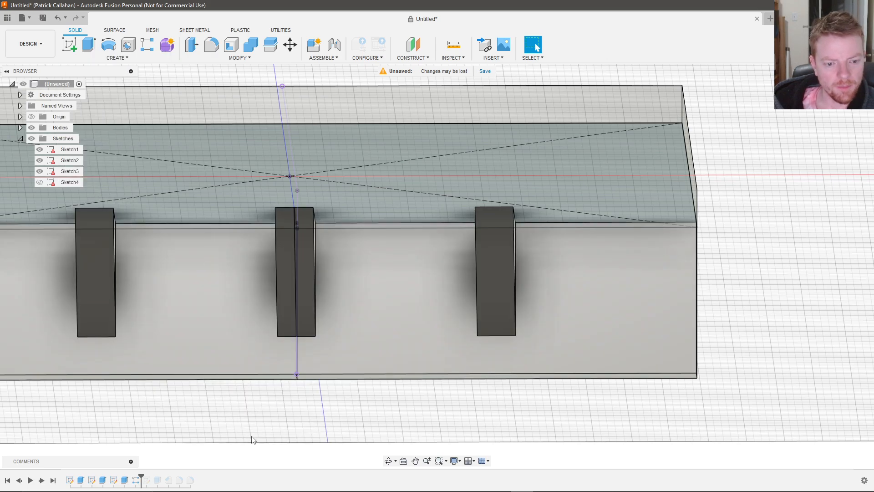
Open the rib's rectangular pattern for editing and examine its object type, selected feature and pattern axis.
{"action": "right_click", "coordinate": [136, 480]}
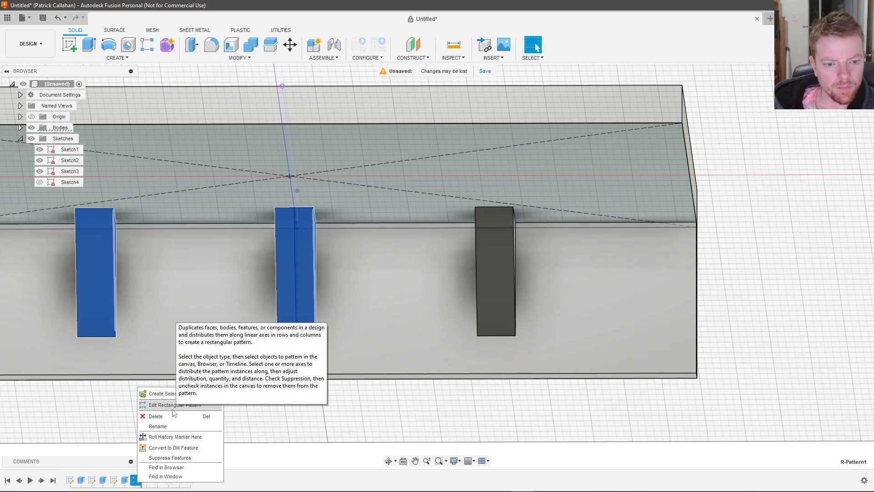
{"action": "left_click", "coordinate": [205, 410]}
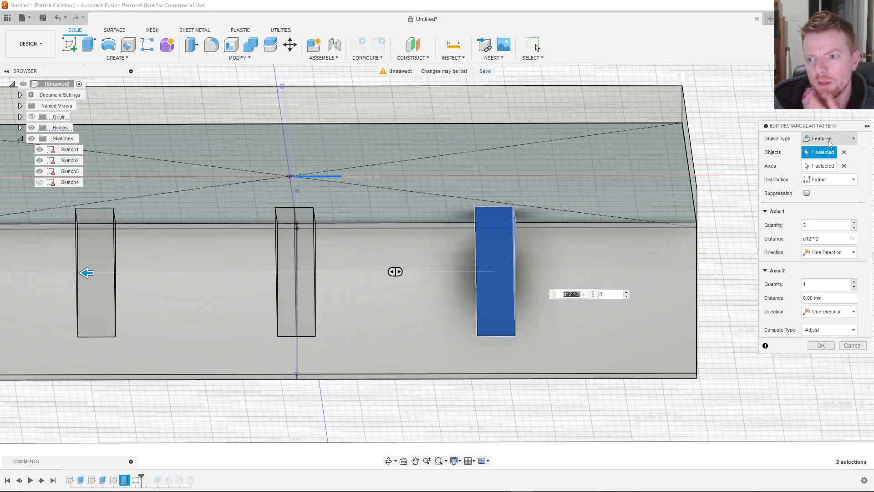
{"action": "left_click", "coordinate": [849, 141]}
{"action": "left_click", "coordinate": [850, 142]}
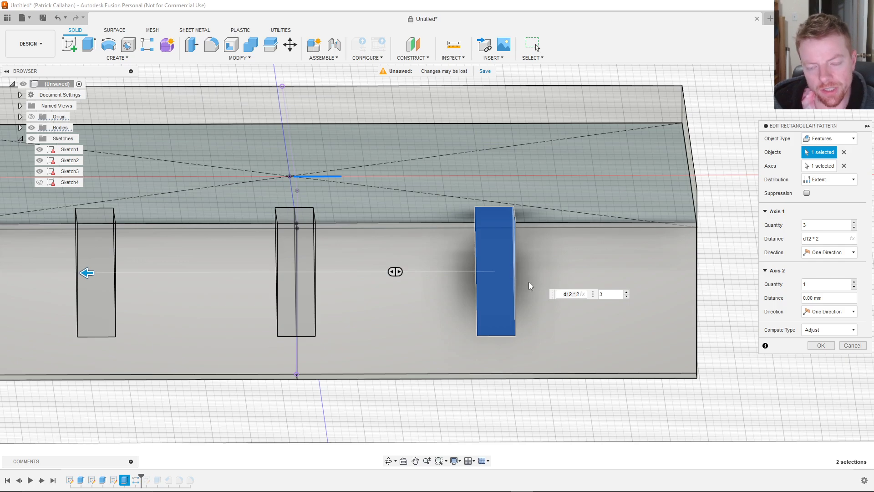
{"action": "middle_click_drag", "start_coordinate": [518, 282], "coordinate": [527, 257], "text": "shift"}
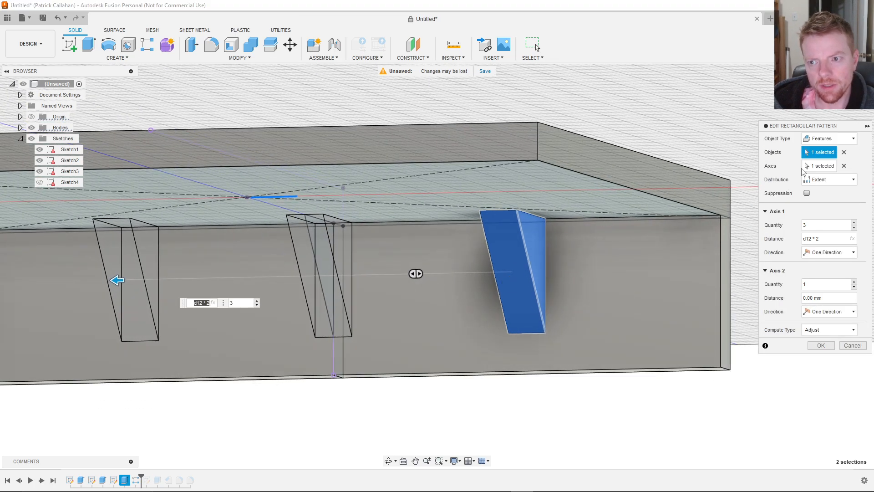
{"action": "left_click", "coordinate": [820, 166]}
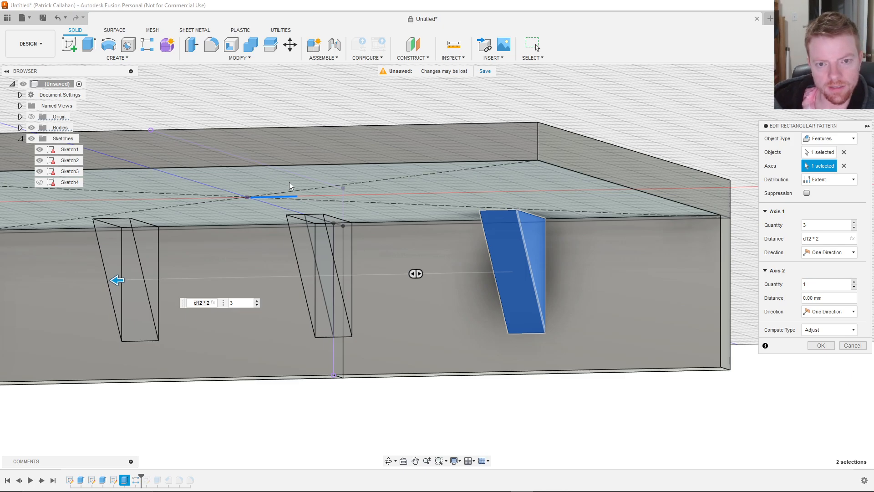
{"action": "middle_click_drag", "start_coordinate": [281, 198], "coordinate": [321, 228], "text": "shift"}
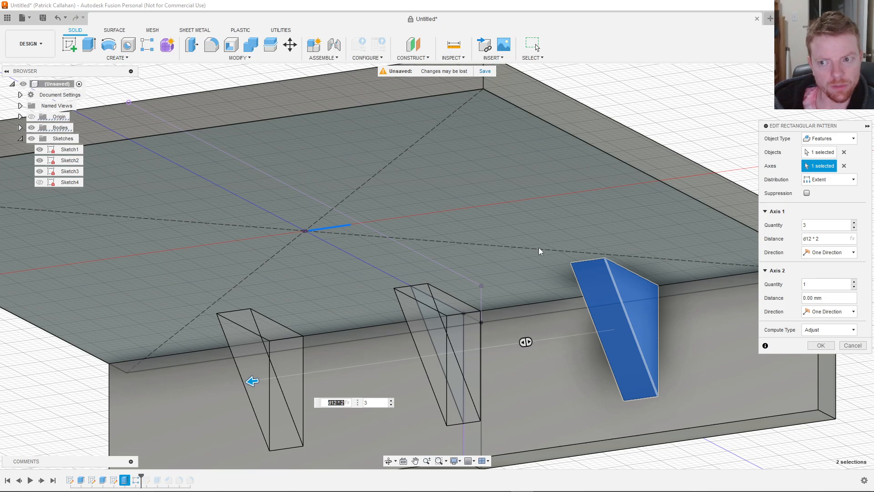
Review the rib pattern's distribution options, keep Extent, and examine the Axis 1 distance expression.
{"action": "left_click", "coordinate": [829, 181]}
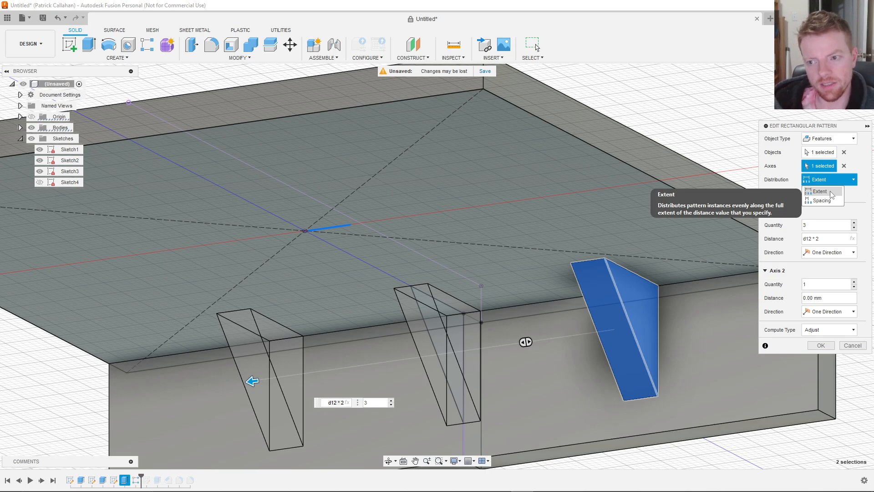
{"action": "left_click", "coordinate": [833, 195]}
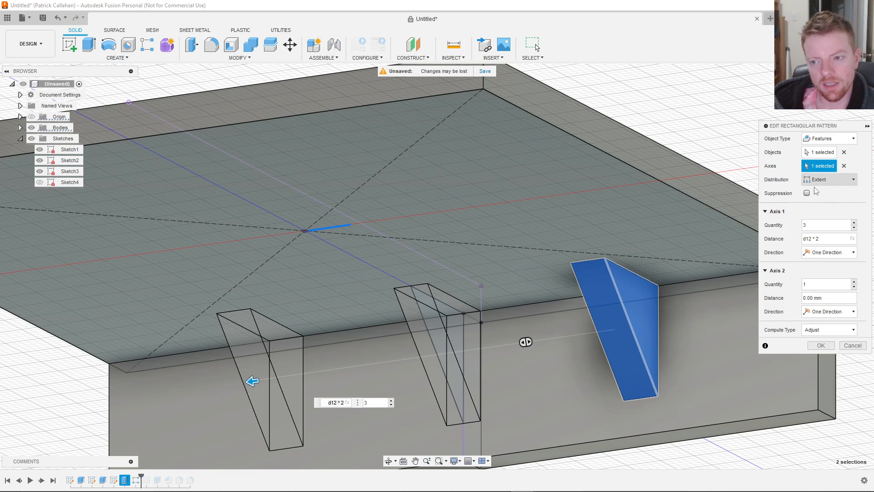
{"action": "left_click", "coordinate": [814, 238]}
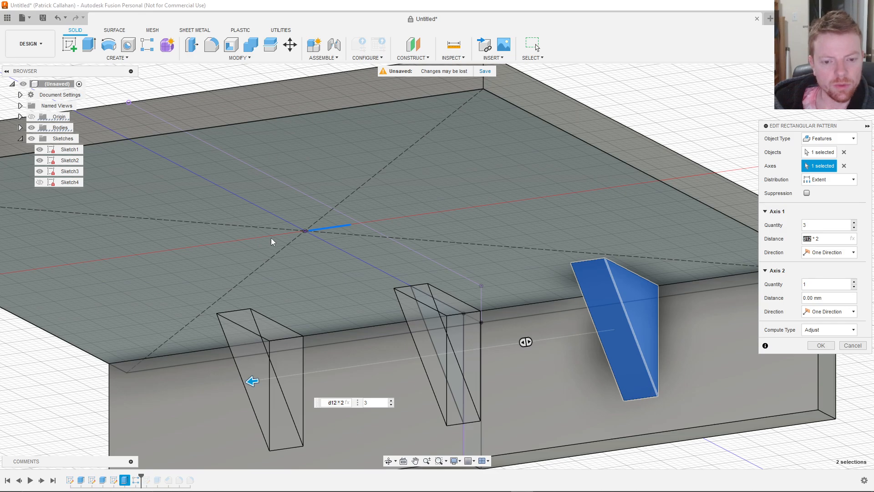
Look up d12 under Extrude3 in the parameters list to trace the pattern distance, and close the list.
{"action": "left_click", "coordinate": [240, 58]}
{"action": "left_click", "coordinate": [214, 263]}
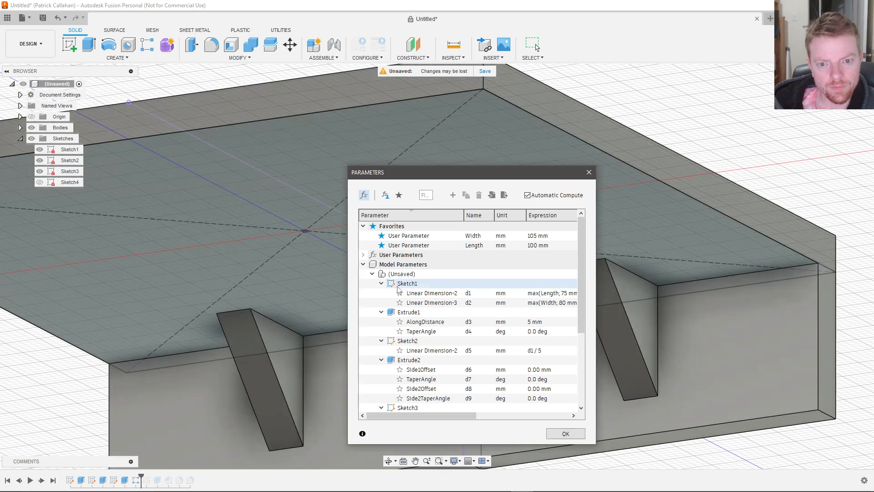
{"action": "scroll", "coordinate": [485, 364], "scroll_direction": "down", "scroll_amount": 3}
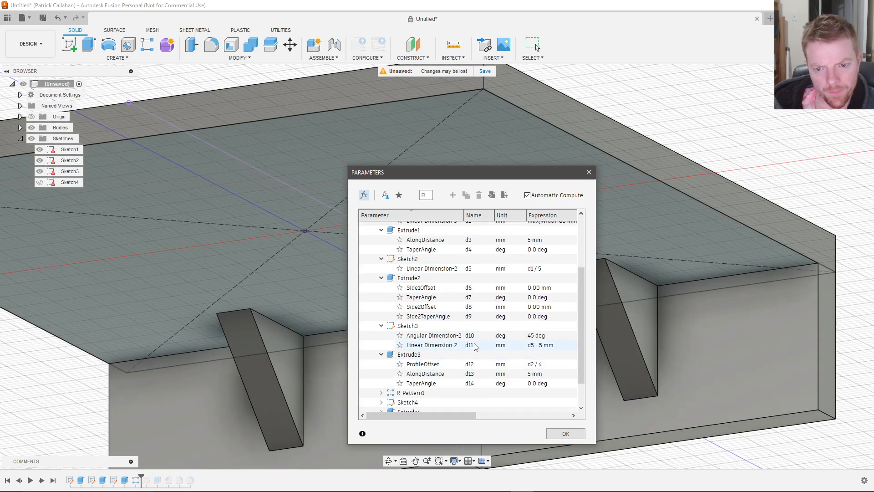
{"action": "double_click", "coordinate": [476, 364]}
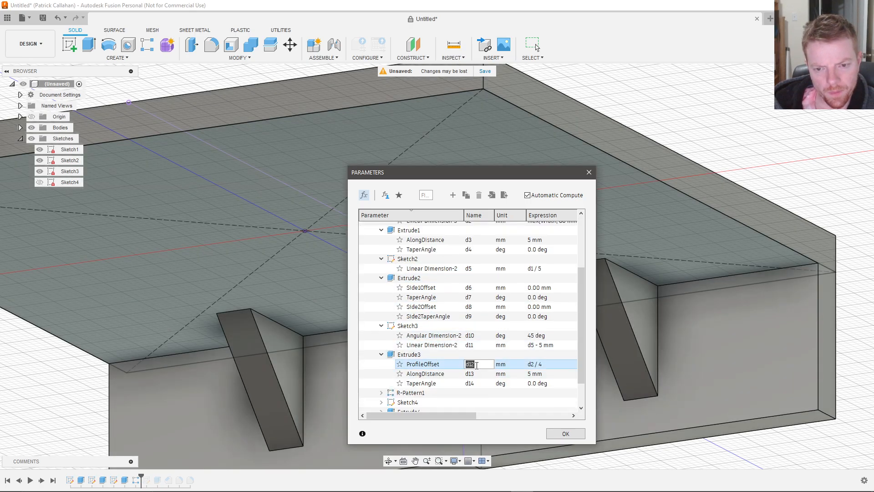
{"action": "left_click", "coordinate": [462, 366]}
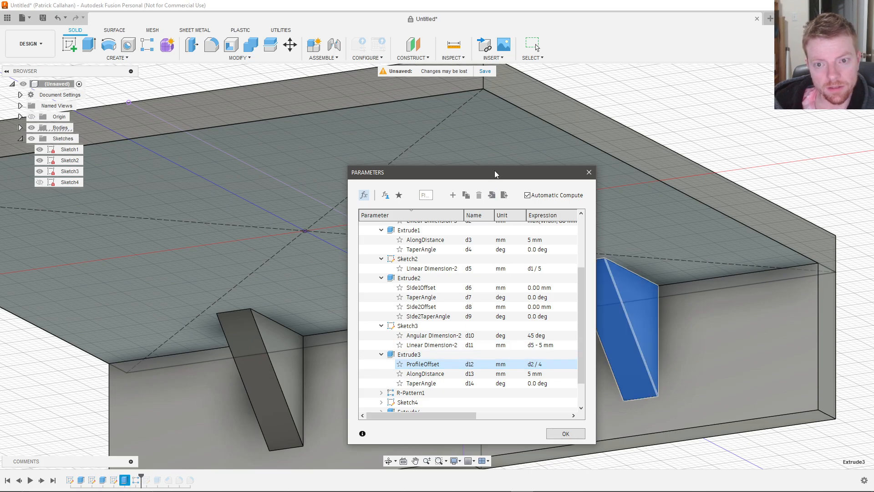
{"action": "left_click_drag", "start_coordinate": [495, 171], "coordinate": [729, 162]}
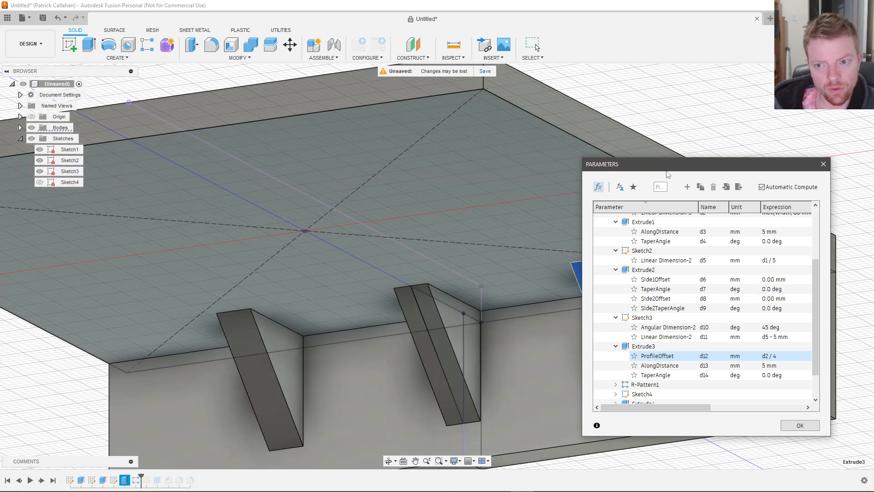
{"action": "left_click_drag", "start_coordinate": [667, 172], "coordinate": [486, 183]}
{"action": "left_click", "coordinate": [594, 438]}
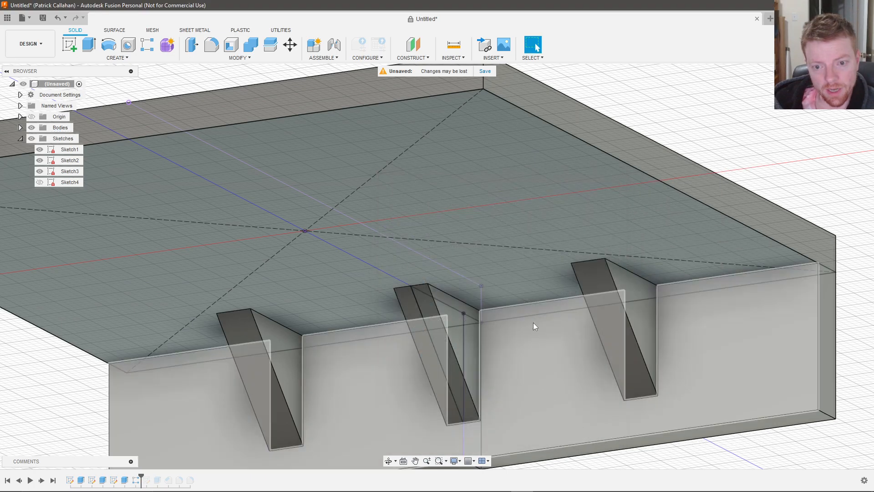
Reopen the rib pattern, try Spacing distribution in place of Extent, switch back to Extent, and cancel the edit.
{"action": "middle_click_drag", "start_coordinate": [525, 342], "coordinate": [558, 265], "text": "shift"}
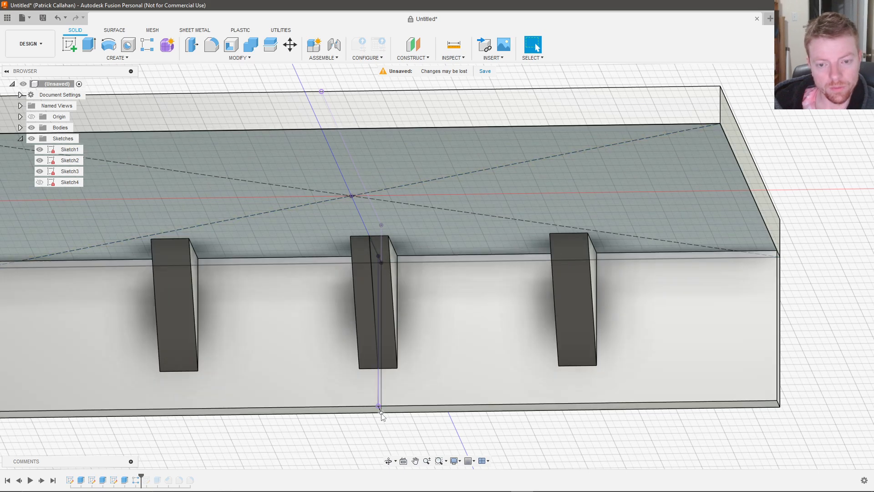
{"action": "right_click", "coordinate": [136, 479]}
{"action": "left_click", "coordinate": [173, 401]}
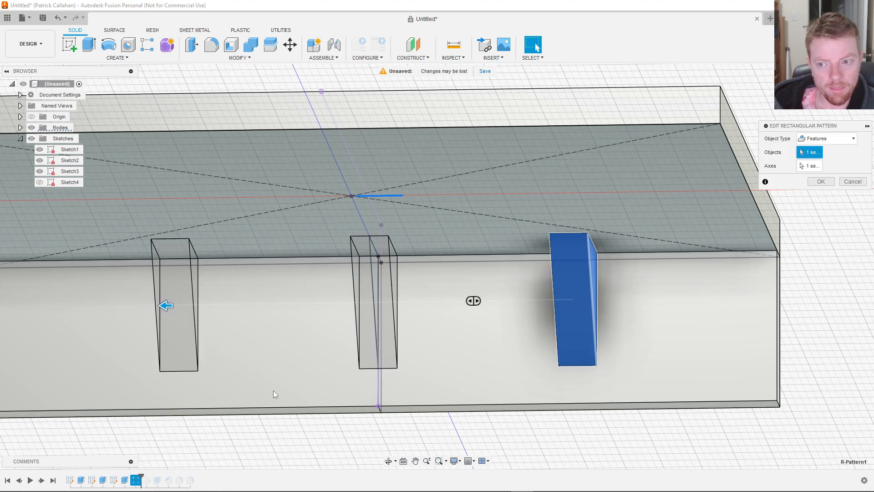
{"action": "left_click_drag", "start_coordinate": [830, 237], "coordinate": [815, 240]}
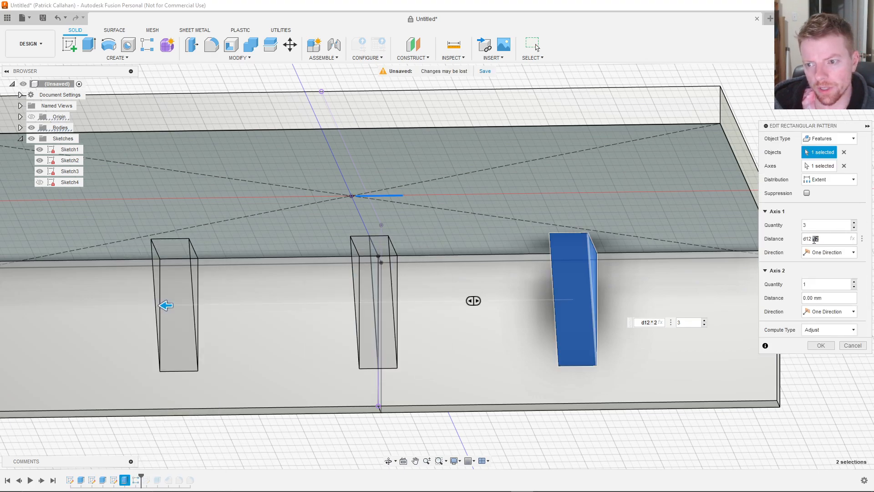
{"action": "left_click", "coordinate": [831, 179]}
{"action": "left_click", "coordinate": [829, 201]}
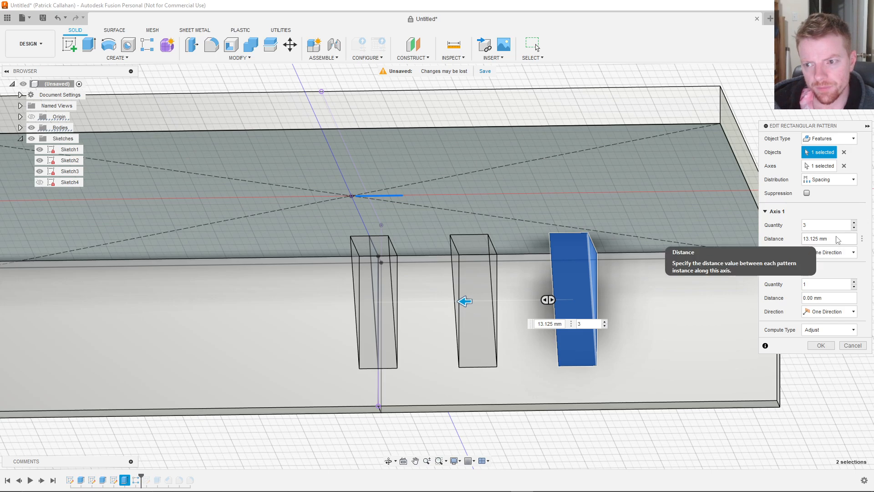
{"action": "left_click", "coordinate": [829, 181]}
{"action": "left_click", "coordinate": [825, 190]}
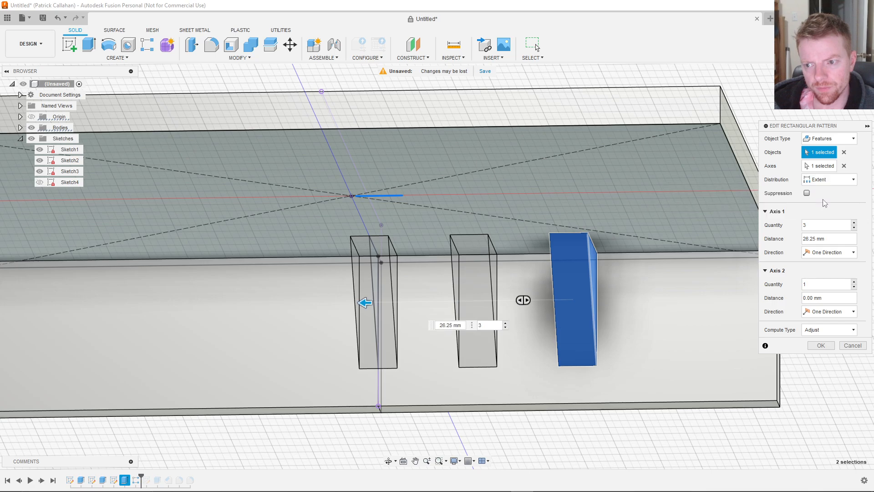
{"action": "left_click", "coordinate": [853, 345]}
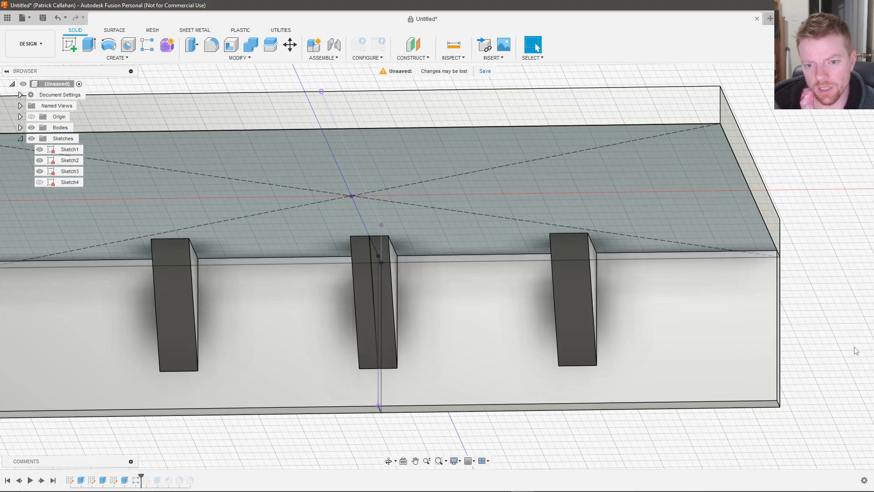
Reopen the rib pattern for editing and set its distribution to Spacing with an Axis 1 distance of d12.
{"action": "right_click", "coordinate": [135, 480]}
{"action": "left_click", "coordinate": [165, 404]}
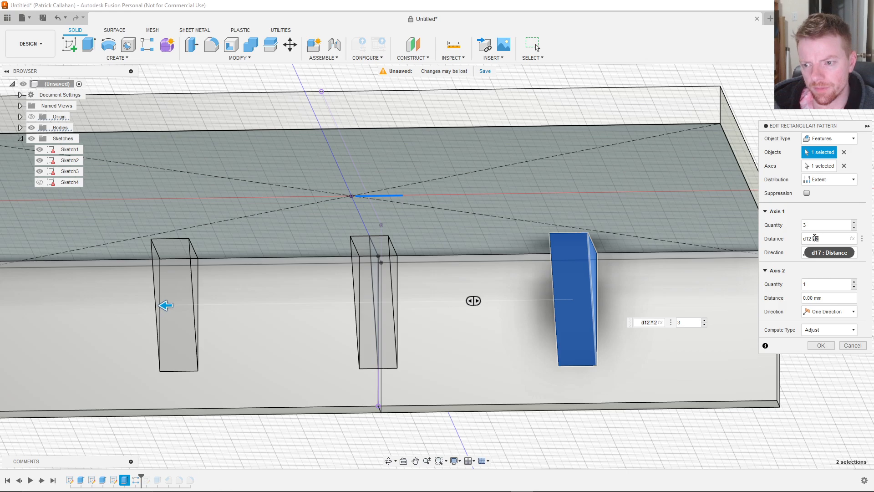
{"action": "key", "text": "Return"}
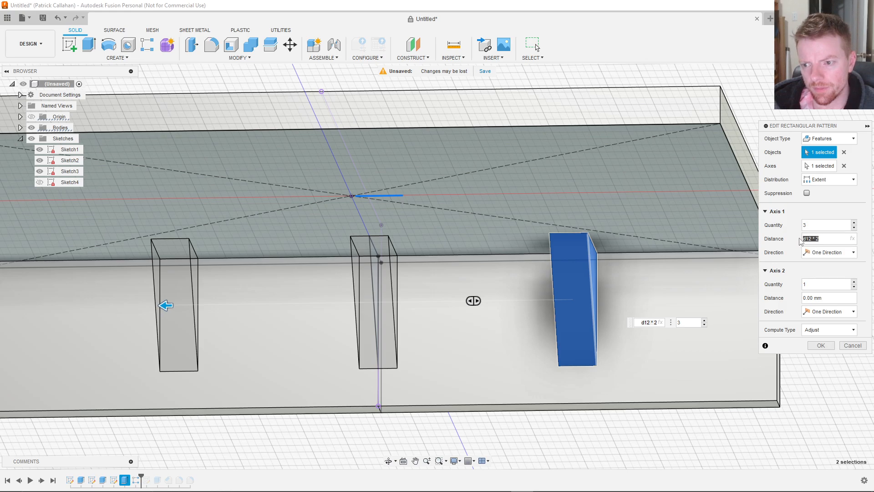
{"action": "left_click", "coordinate": [826, 178]}
{"action": "left_click", "coordinate": [820, 199]}
{"action": "left_click", "coordinate": [828, 239]}
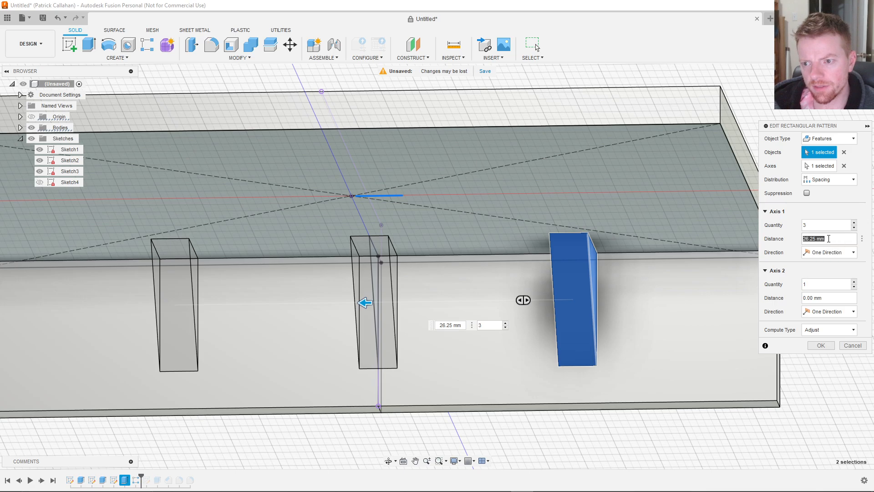
{"action": "type", "text": "d12 * 2"}
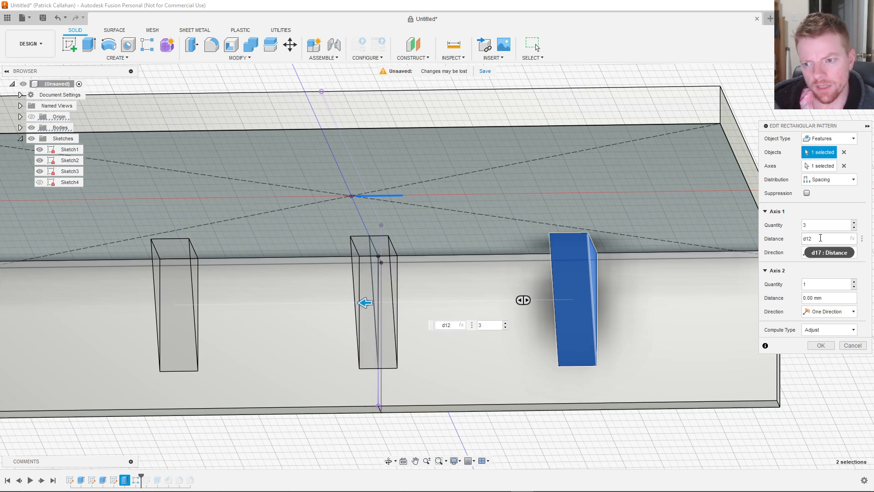
Review the pattern's Axis 1 quantity and distance, collapse the Axis 2 settings, and accept the edit.
{"action": "left_click", "coordinate": [821, 225]}
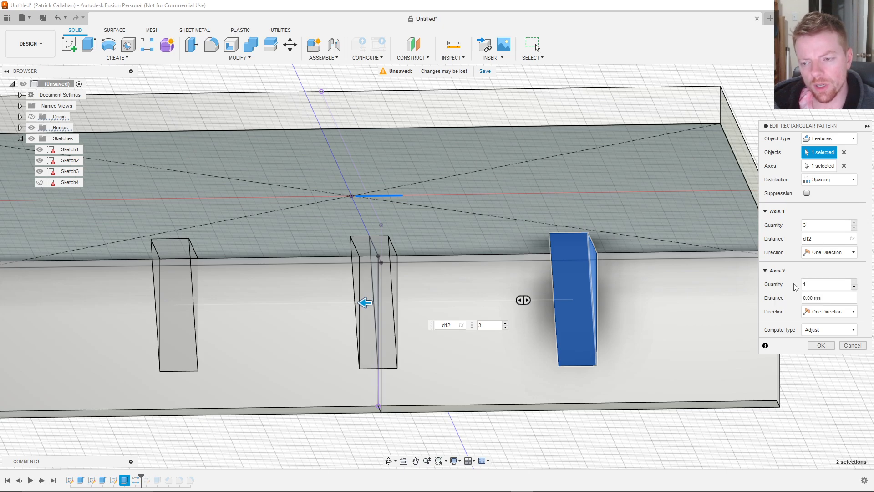
{"action": "left_click", "coordinate": [767, 271]}
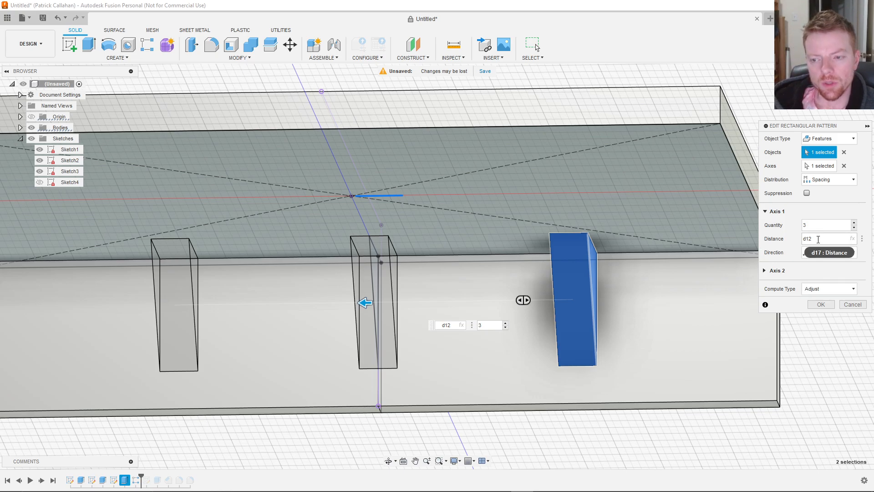
{"action": "double_click", "coordinate": [817, 239]}
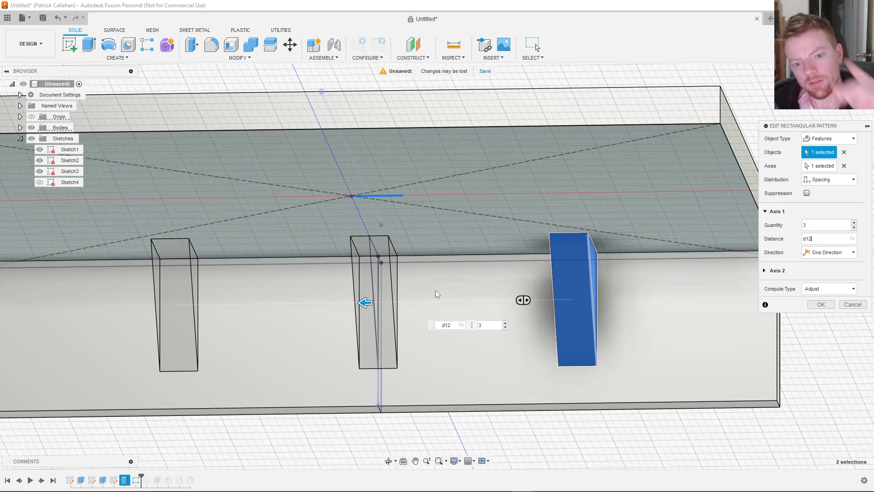
{"action": "left_click", "coordinate": [825, 305]}
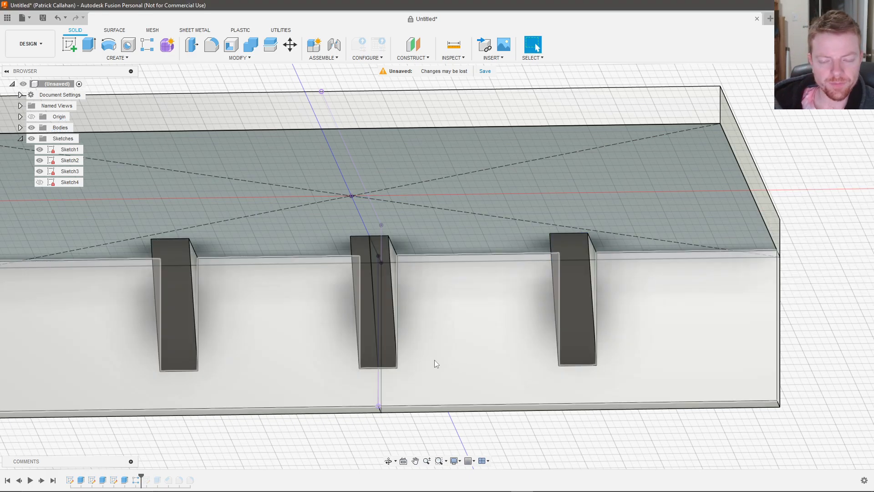
Roll the timeline forward past Sketch4 and make that sketch visible on the bracket's back plate.
{"action": "middle_click_drag", "start_coordinate": [434, 360], "coordinate": [407, 371], "text": "shift"}
{"action": "scroll", "coordinate": [407, 371], "scroll_direction": "down", "scroll_amount": 1}
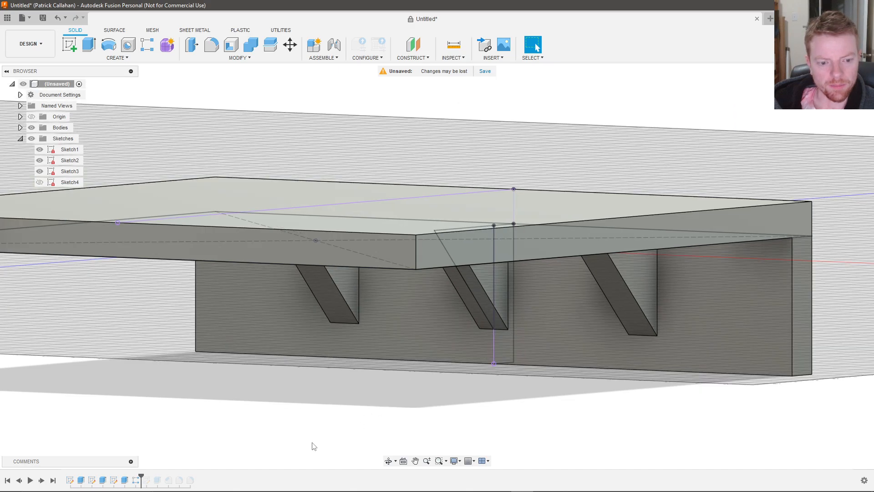
{"action": "left_click_drag", "start_coordinate": [142, 476], "coordinate": [152, 477]}
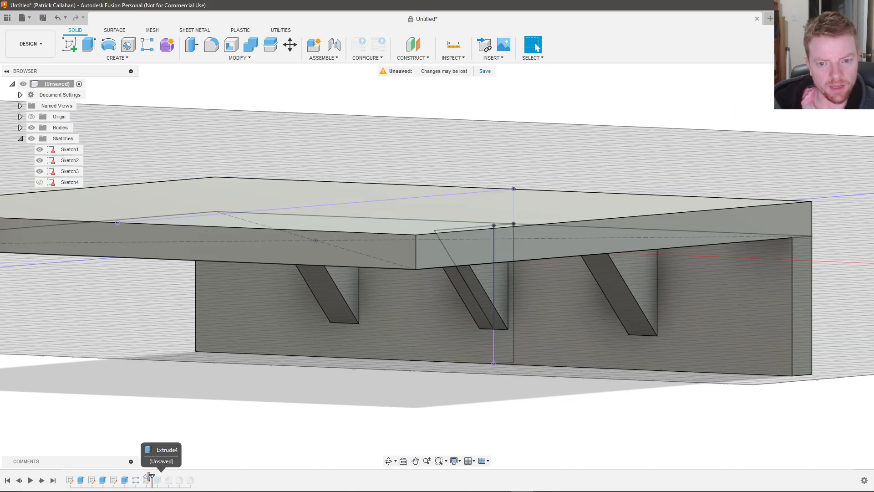
{"action": "middle_click_drag", "start_coordinate": [373, 434], "coordinate": [397, 398], "text": "shift"}
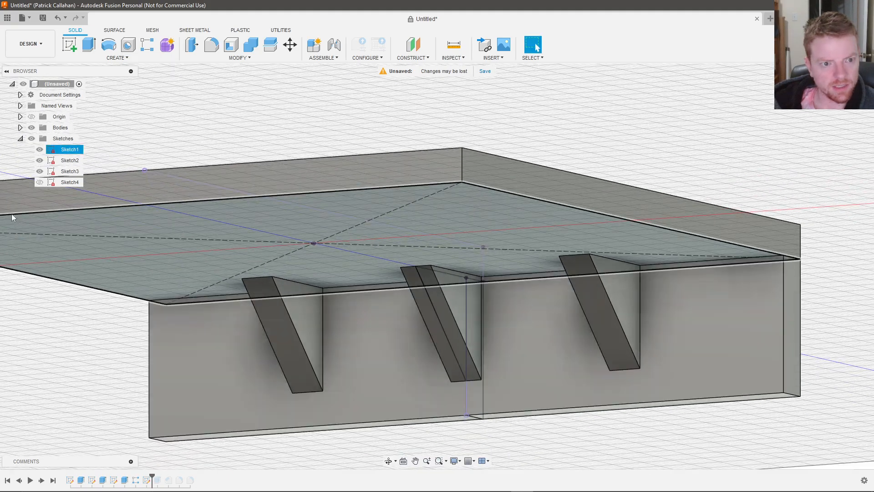
{"action": "left_click", "coordinate": [40, 182]}
{"action": "scroll", "coordinate": [286, 396], "scroll_direction": "down", "scroll_amount": 2}
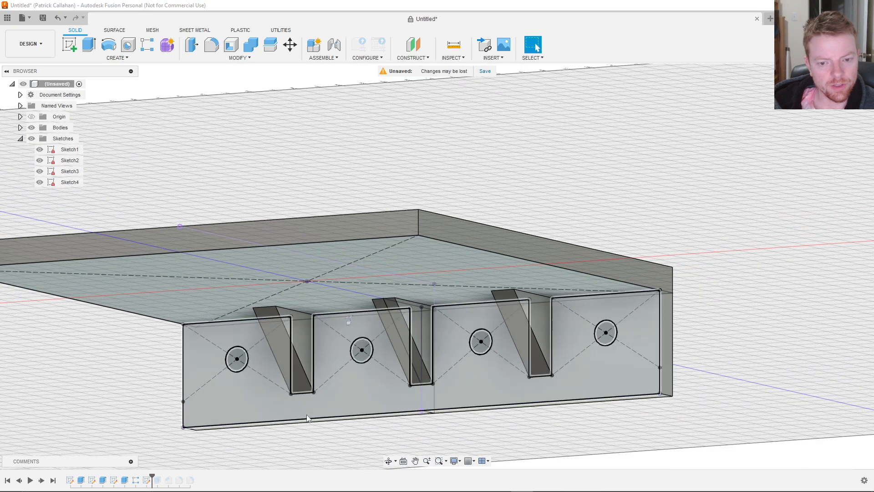
{"action": "scroll", "coordinate": [263, 443], "scroll_direction": "up", "scroll_amount": 3}
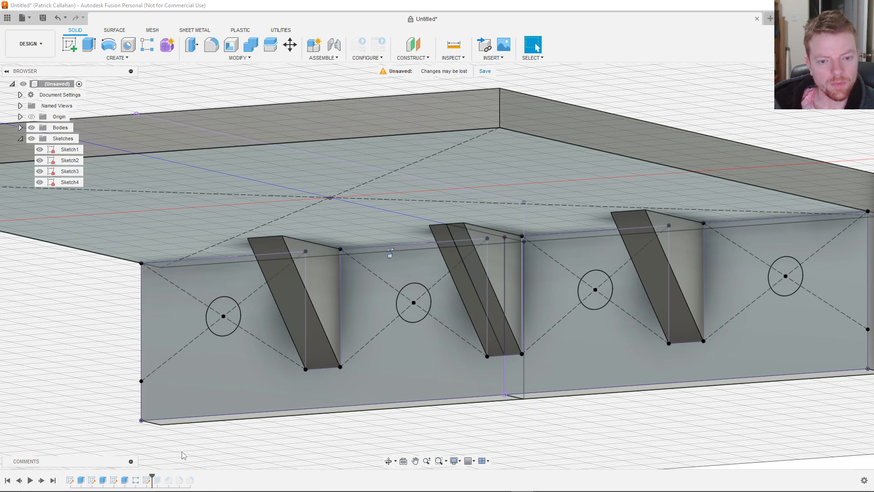
{"action": "scroll", "coordinate": [185, 453], "scroll_direction": "down", "scroll_amount": 2}
Open Sketch4 for editing and hide the bodies to expose its geometry.
{"action": "left_click", "coordinate": [147, 481]}
{"action": "right_click", "coordinate": [147, 481]}
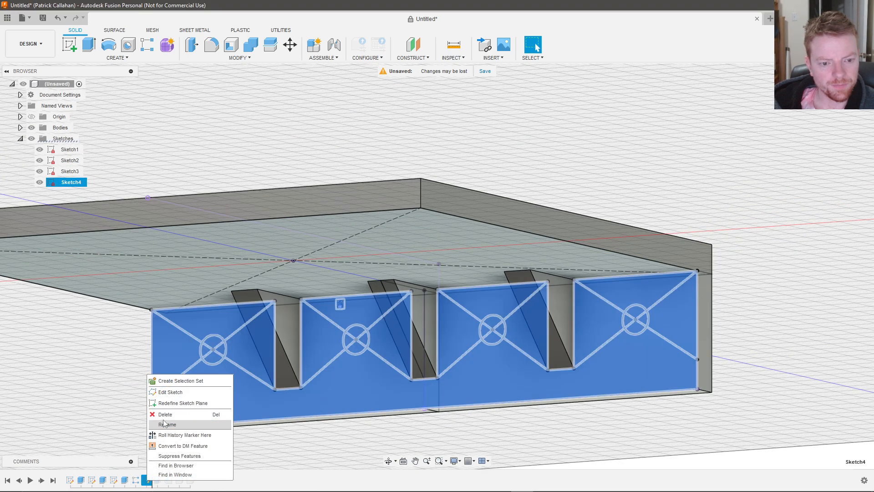
{"action": "left_click", "coordinate": [170, 394]}
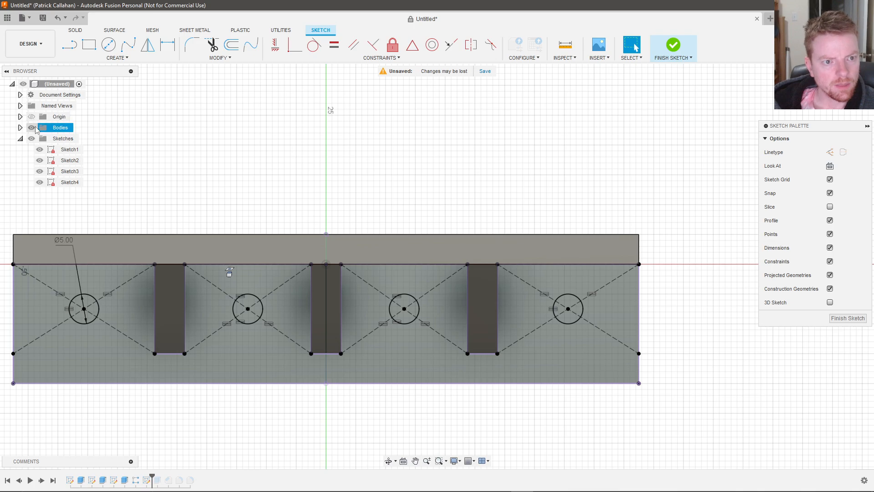
{"action": "left_click", "coordinate": [31, 127]}
{"action": "mouse_move", "coordinate": [166, 250]}
{"action": "middle_mouse_down", "text": "shift"}
{"action": "mouse_move", "coordinate": [220, 311]}
{"action": "mouse_move", "coordinate": [280, 357]}
{"action": "mouse_move", "coordinate": [352, 326]}
{"action": "mouse_move", "coordinate": [371, 304]}
{"action": "middle_mouse_up", "text": "shift"}
{"action": "left_click", "coordinate": [330, 406]}
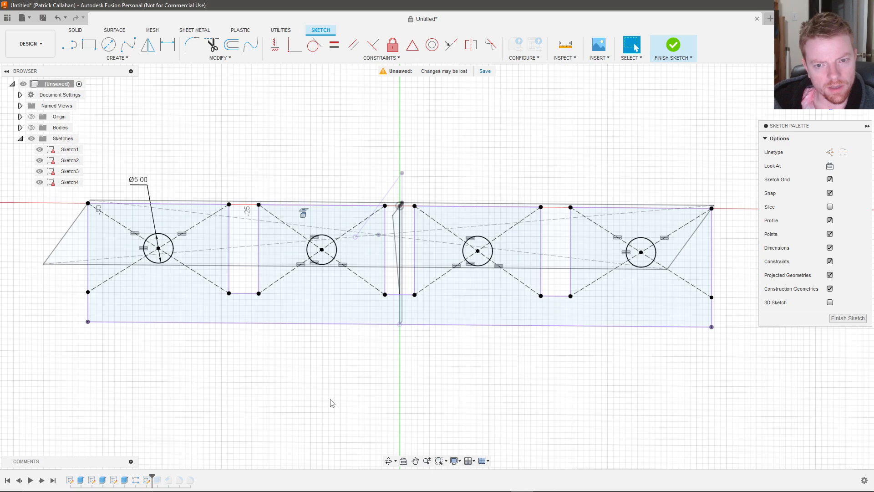
{"action": "middle_click_drag", "start_coordinate": [332, 403], "coordinate": [357, 377], "text": "shift"}
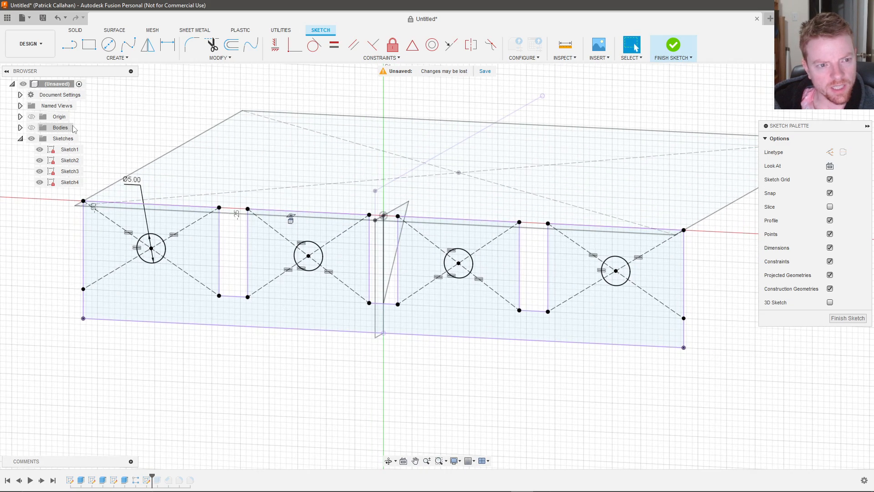
Hide Sketch1, Sketch2 and Sketch3 so only Sketch4 remains displayed, and show the bodies again.
{"action": "left_click", "coordinate": [39, 160]}
{"action": "left_click", "coordinate": [40, 171]}
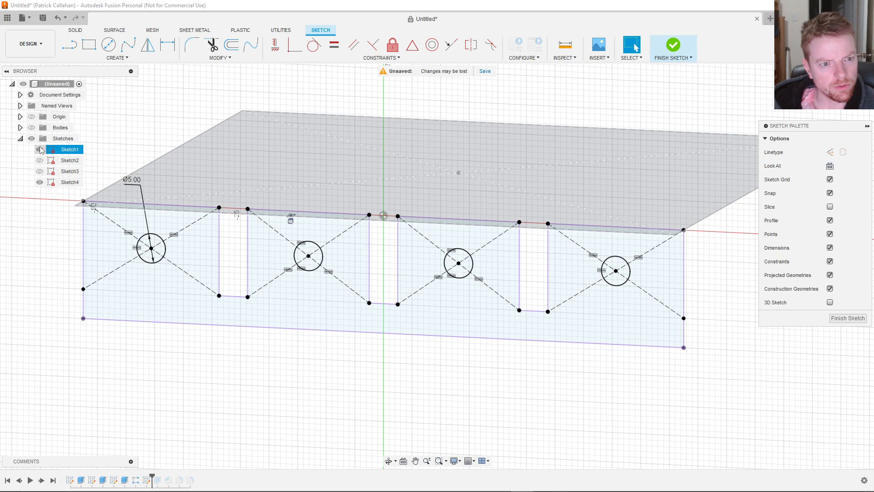
{"action": "left_click", "coordinate": [40, 150]}
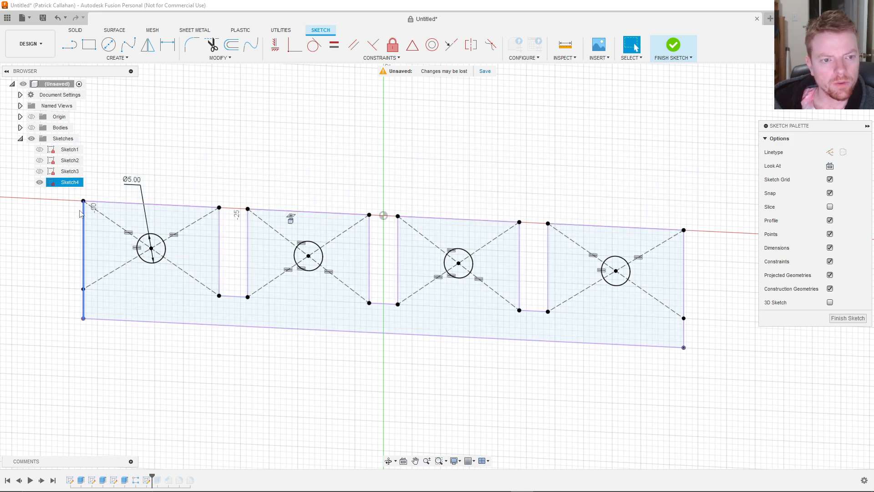
{"action": "left_click", "coordinate": [32, 128]}
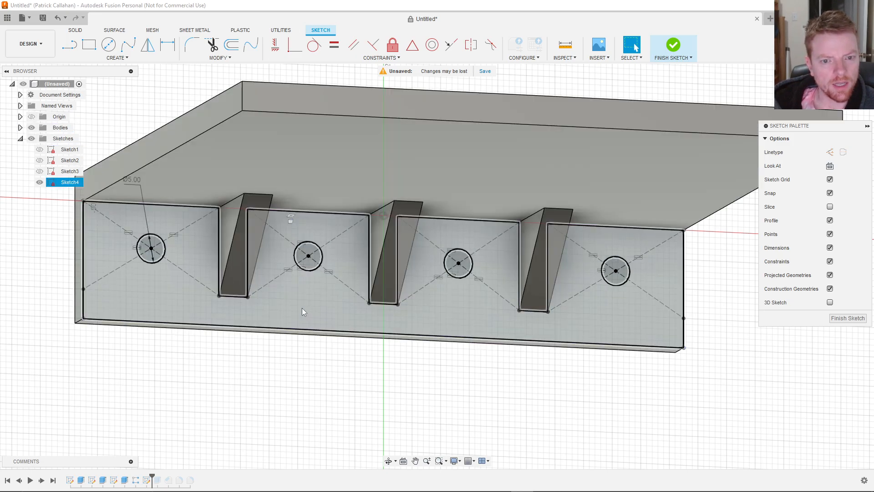
Highlight the plate face profile and its four circles, review the Project / Include options, and clear the selection.
{"action": "left_click", "coordinate": [70, 182]}
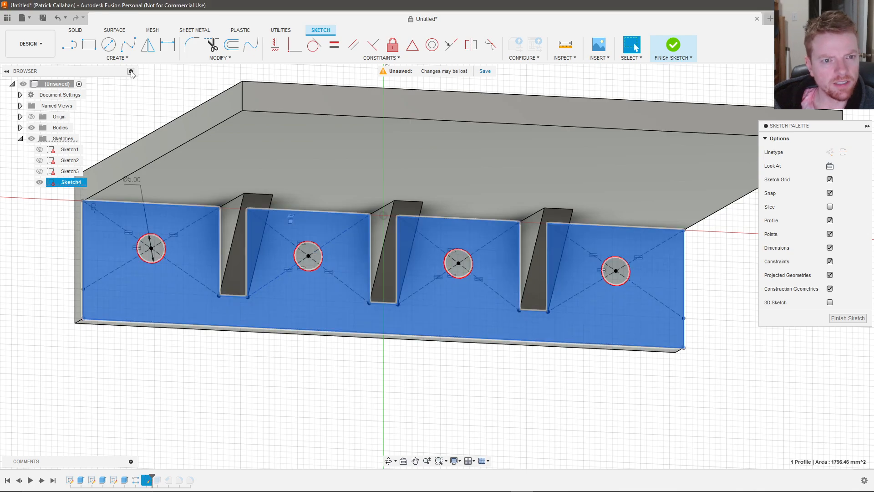
{"action": "left_click", "coordinate": [160, 254], "text": "shift"}
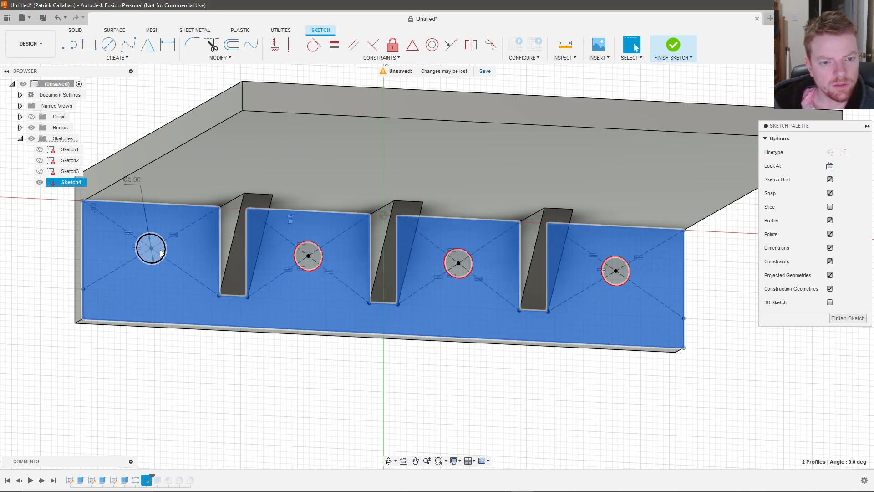
{"action": "left_click", "coordinate": [317, 261], "text": "shift"}
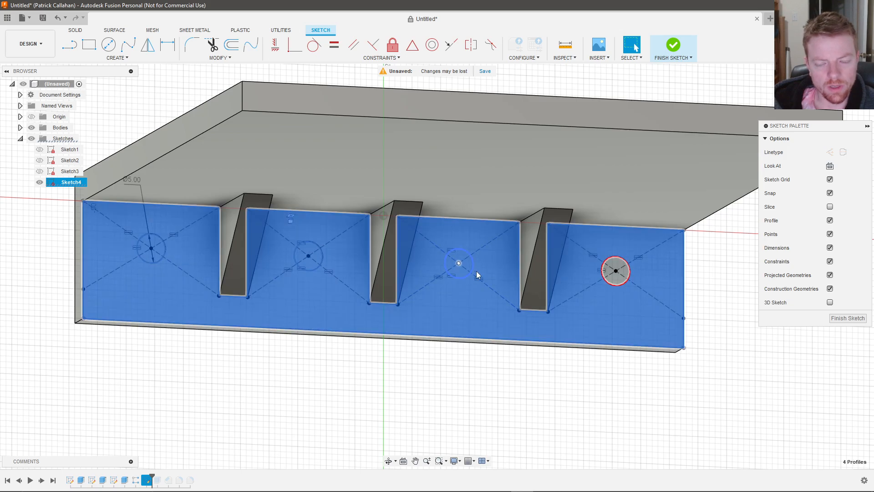
{"action": "left_click", "coordinate": [471, 268], "text": "shift"}
{"action": "left_click", "coordinate": [628, 277], "text": "shift"}
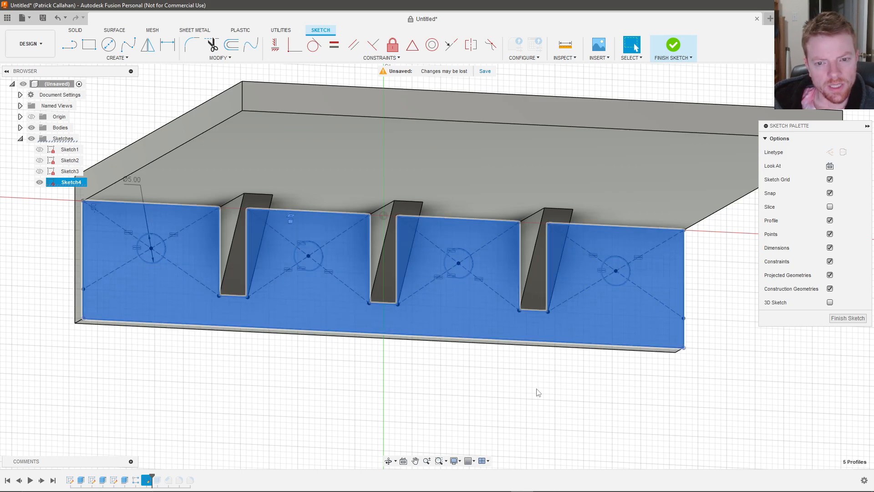
{"action": "left_click", "coordinate": [117, 58]}
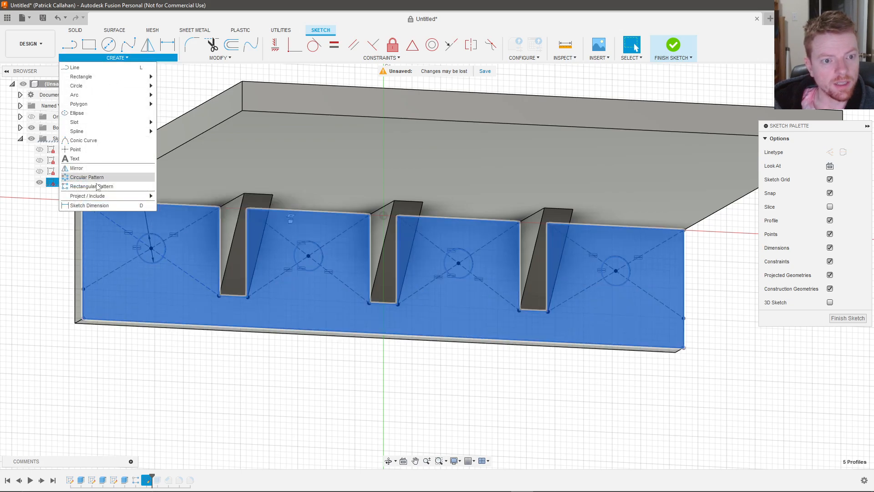
{"action": "mouse_move", "coordinate": [98, 199]}
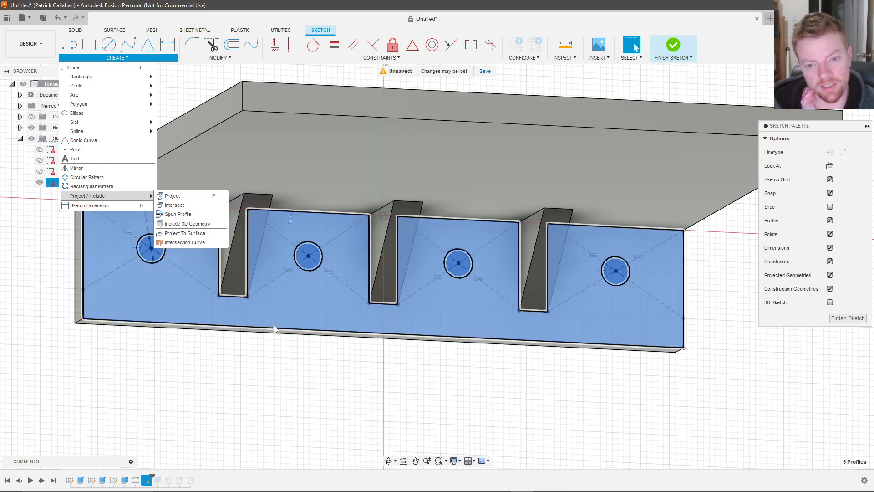
{"action": "left_click", "coordinate": [278, 373]}
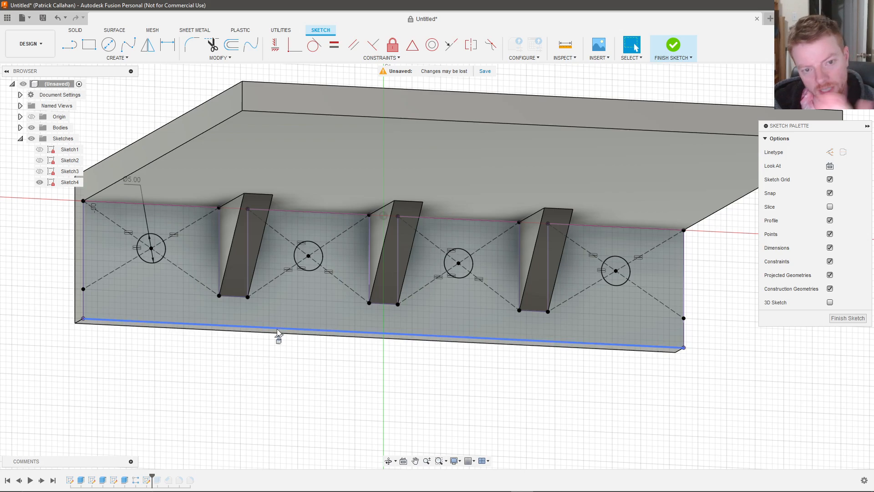
Hide the bodies and examine how the construction diagonals locate the four hole circles between the ribs.
{"action": "left_click", "coordinate": [32, 127]}
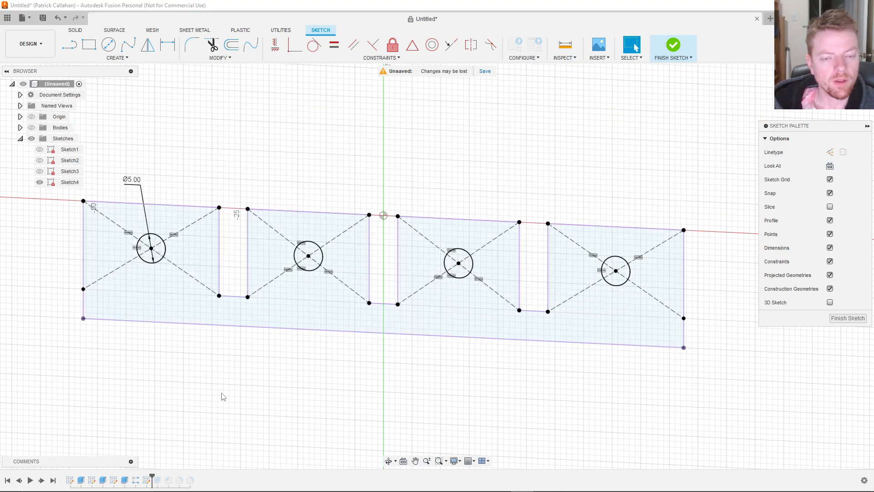
{"action": "scroll", "coordinate": [99, 302], "scroll_direction": "up", "scroll_amount": 3}
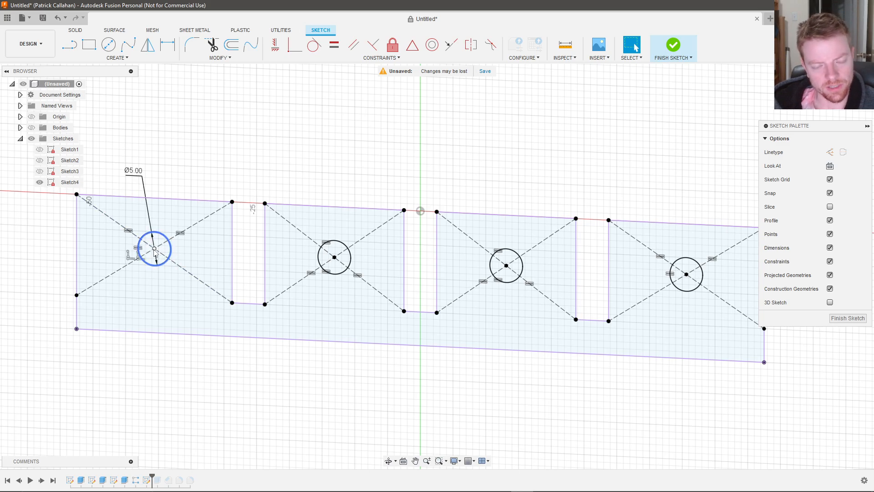
{"action": "scroll", "coordinate": [154, 249], "scroll_direction": "down", "scroll_amount": 2}
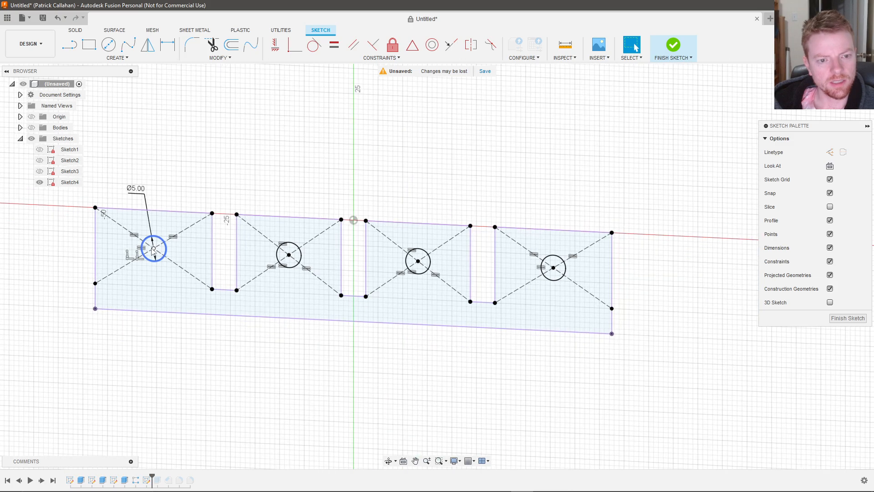
{"action": "scroll", "coordinate": [154, 250], "scroll_direction": "up", "scroll_amount": 3}
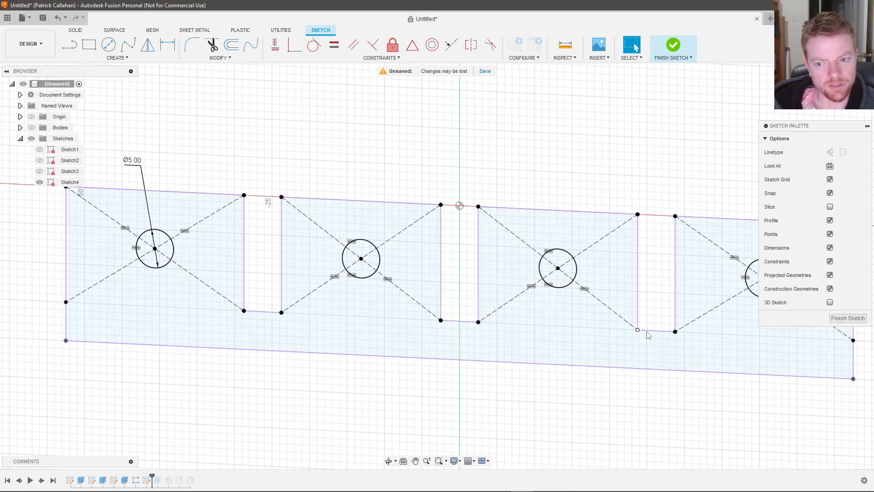
{"action": "scroll", "coordinate": [310, 276], "scroll_direction": "down", "scroll_amount": 3}
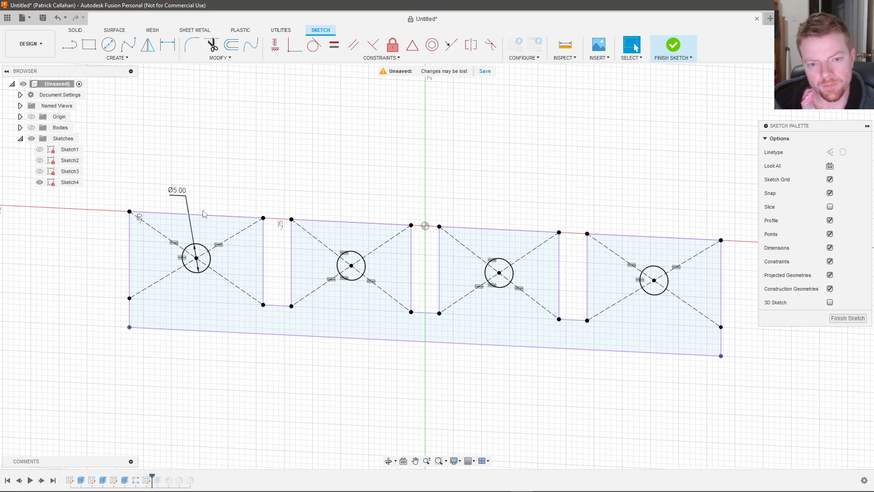
Try a 4 mm diameter on the dimensioned hole circle and undo the change.
{"action": "double_click", "coordinate": [183, 193]}
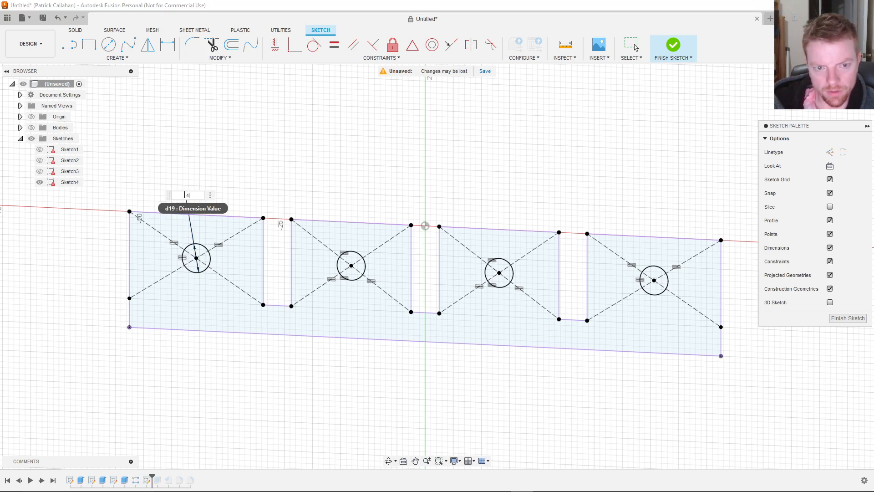
{"action": "type", "text": "4"}
{"action": "key", "text": "Return"}
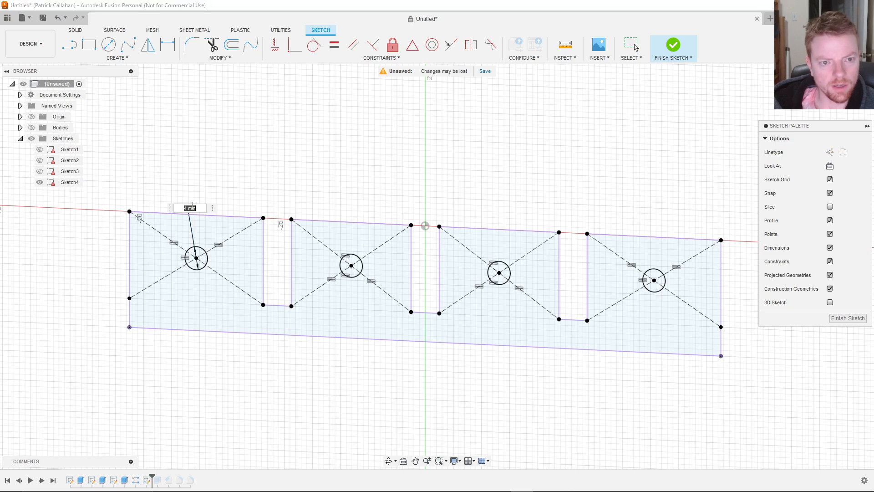
{"action": "key", "text": "ctrl+z"}
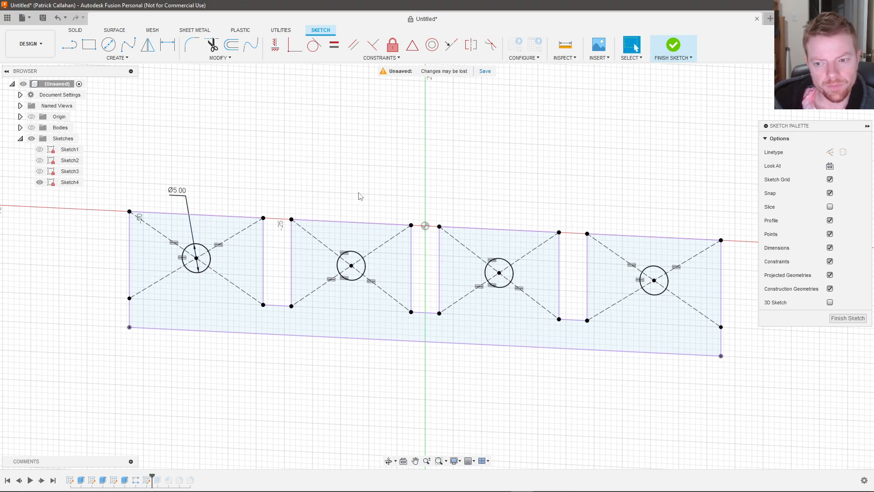
Finish editing Sketch4.
{"action": "scroll", "coordinate": [384, 227], "scroll_direction": "down", "scroll_amount": 1}
{"action": "scroll", "coordinate": [391, 233], "scroll_direction": "up", "scroll_amount": 2}
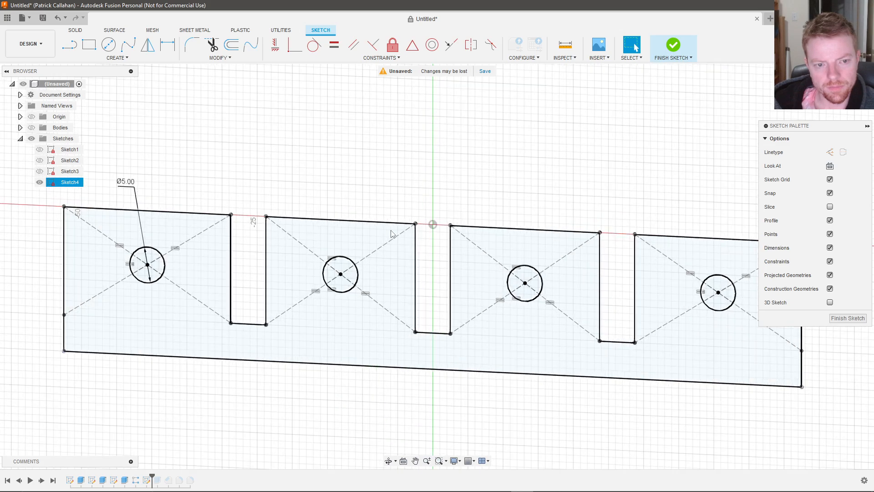
{"action": "left_click", "coordinate": [655, 54]}
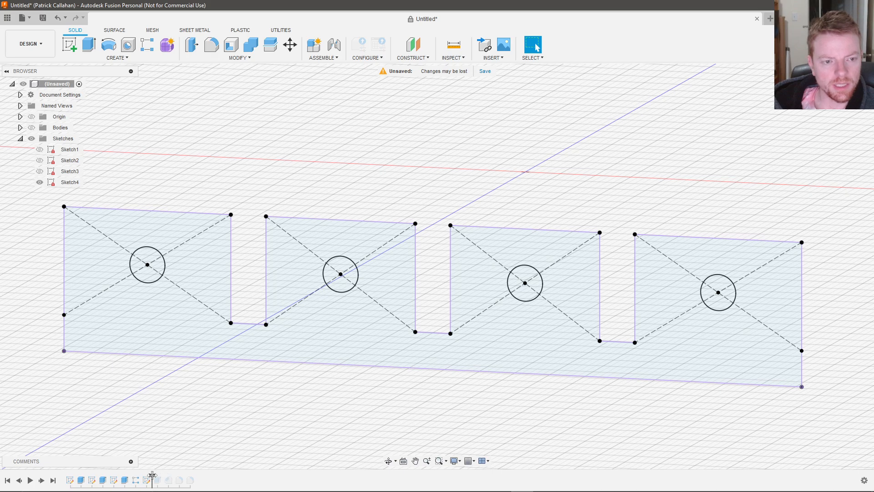
Show the bodies again and roll the timeline forward past Extrude4.
{"action": "left_click_drag", "start_coordinate": [153, 476], "coordinate": [158, 476]}
{"action": "left_click_drag", "start_coordinate": [162, 476], "coordinate": [152, 477]}
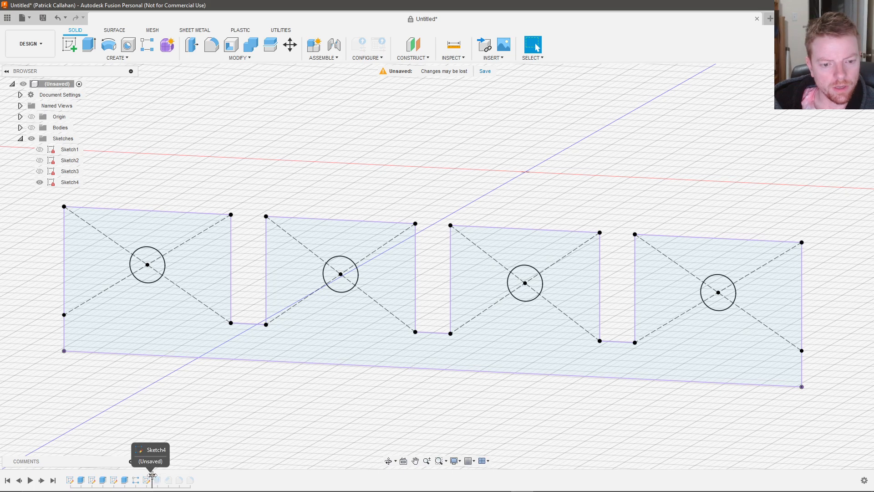
{"action": "left_click", "coordinate": [31, 128]}
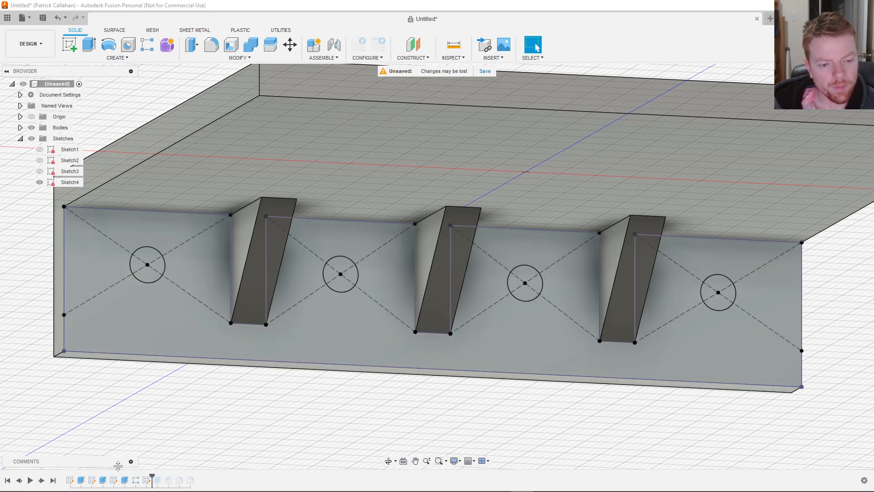
{"action": "left_click_drag", "start_coordinate": [153, 476], "coordinate": [162, 476]}
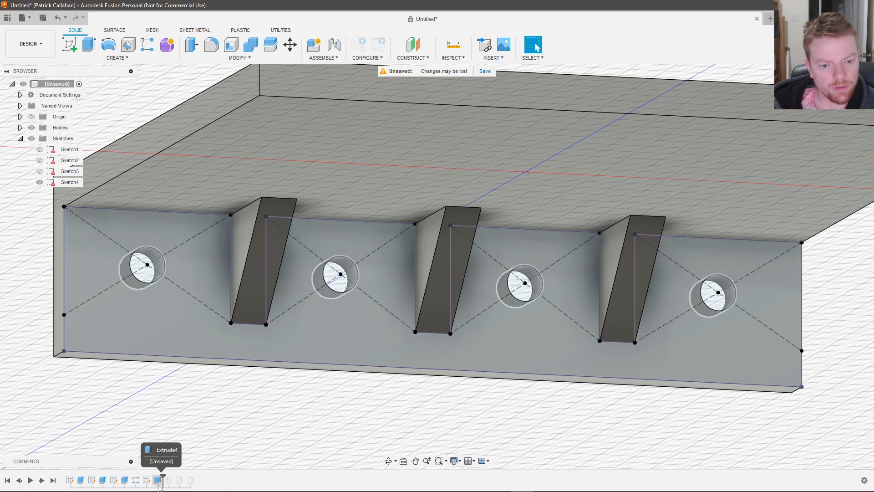
Edit the Extrude4 hole cut, try flipping its direction, restore the original direction and accept the feature.
{"action": "left_click", "coordinate": [157, 480]}
{"action": "right_click", "coordinate": [158, 480]}
{"action": "left_click", "coordinate": [184, 392]}
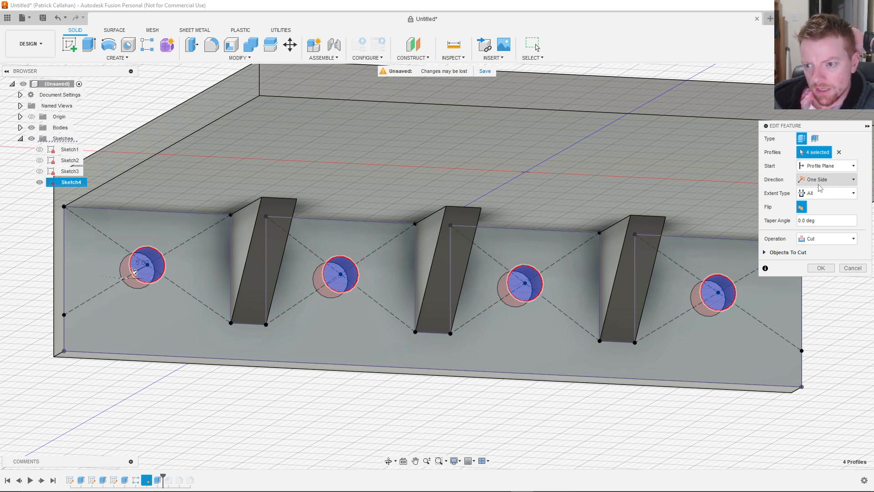
{"action": "left_click", "coordinate": [802, 208]}
{"action": "left_click", "coordinate": [803, 208]}
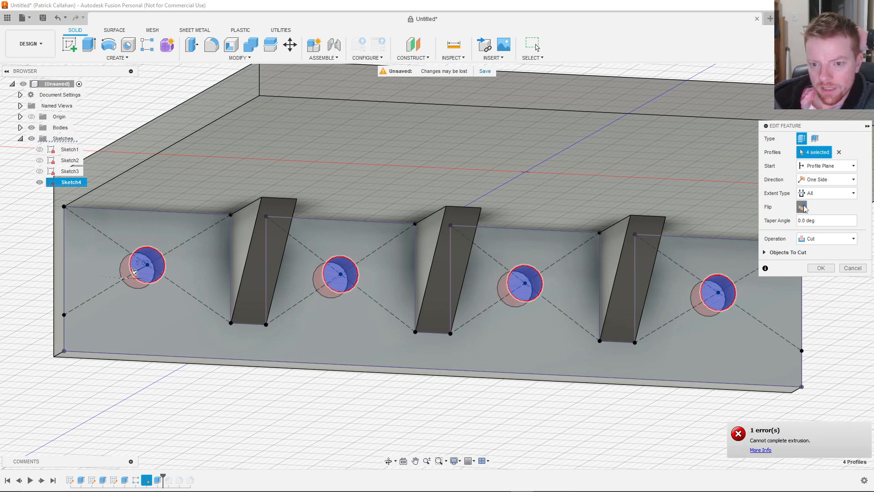
{"action": "left_click", "coordinate": [803, 207]}
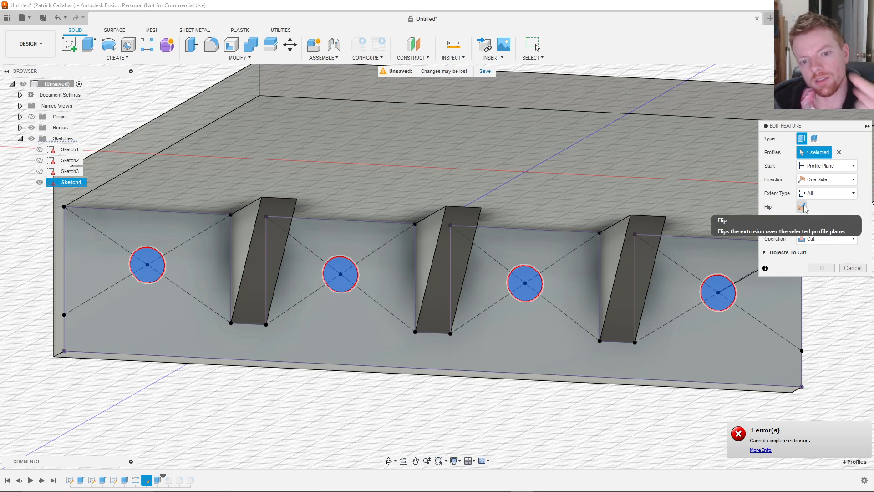
{"action": "left_click", "coordinate": [803, 208]}
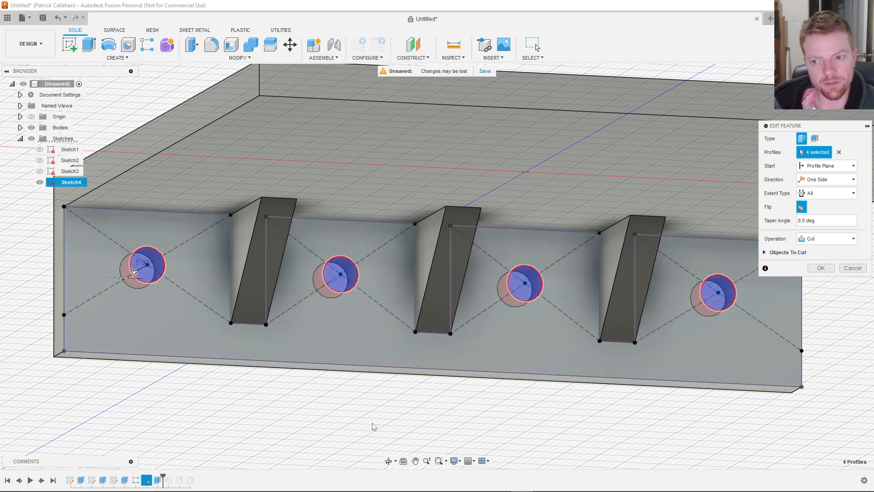
{"action": "middle_click_drag", "start_coordinate": [387, 419], "coordinate": [460, 413], "text": "shift"}
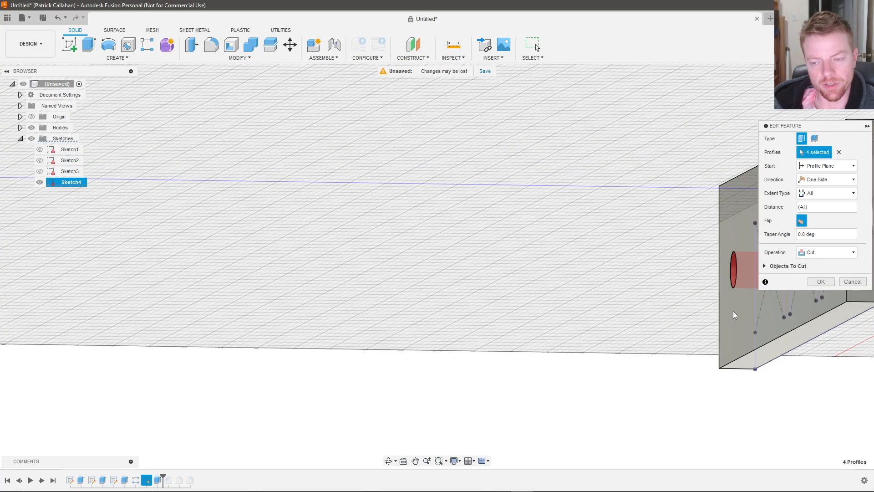
{"action": "middle_click_drag", "start_coordinate": [734, 315], "coordinate": [576, 342], "text": "shift"}
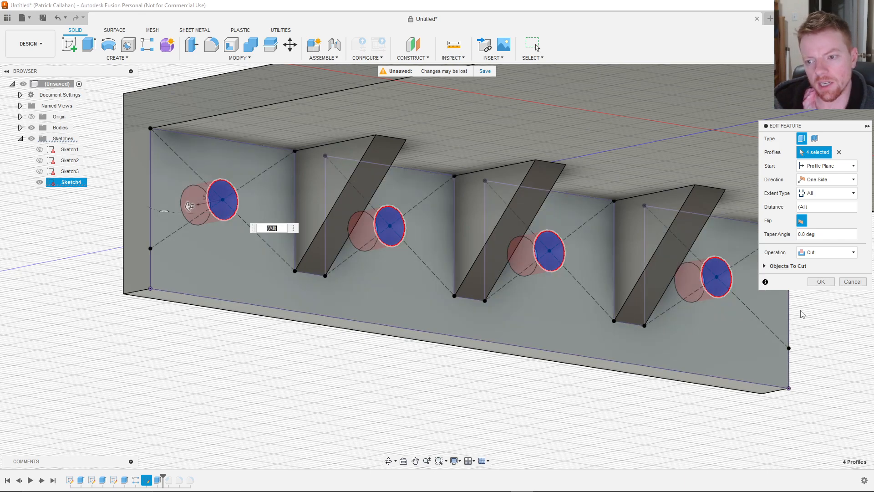
{"action": "left_click", "coordinate": [823, 282]}
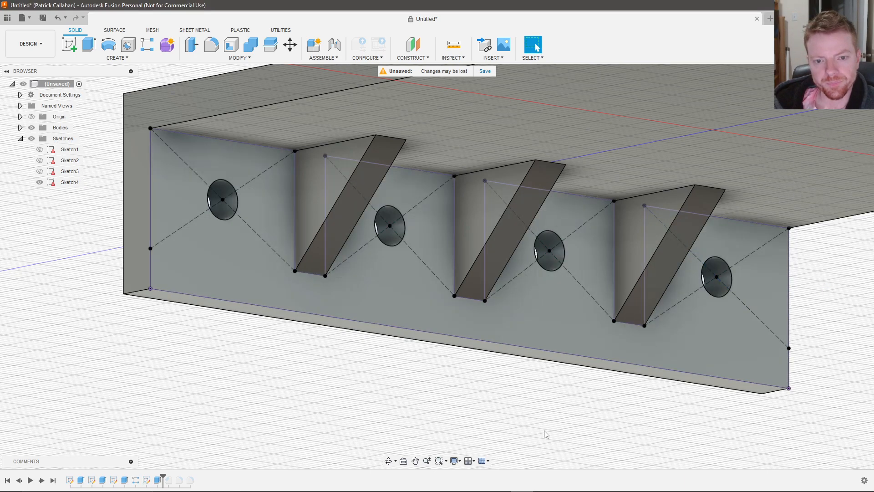
Hide Sketch4 and roll the timeline forward past Chamfer1.
{"action": "left_click", "coordinate": [40, 182]}
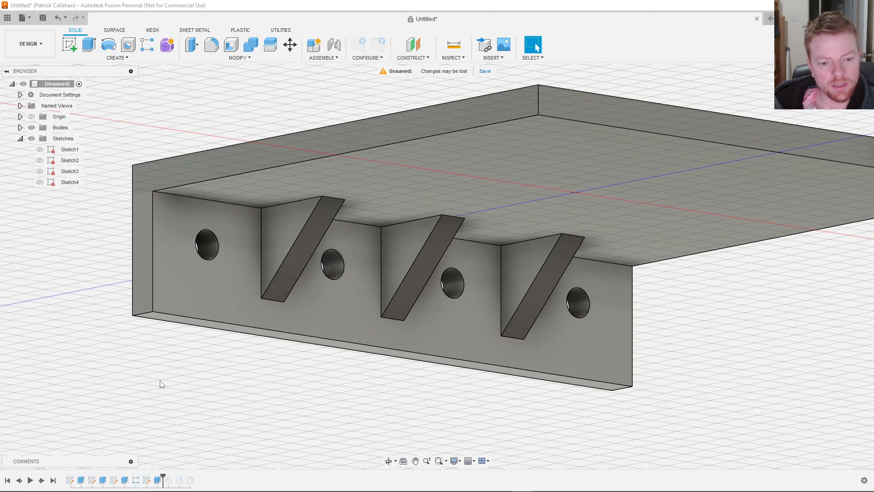
{"action": "scroll", "coordinate": [176, 381], "scroll_direction": "down", "scroll_amount": 4}
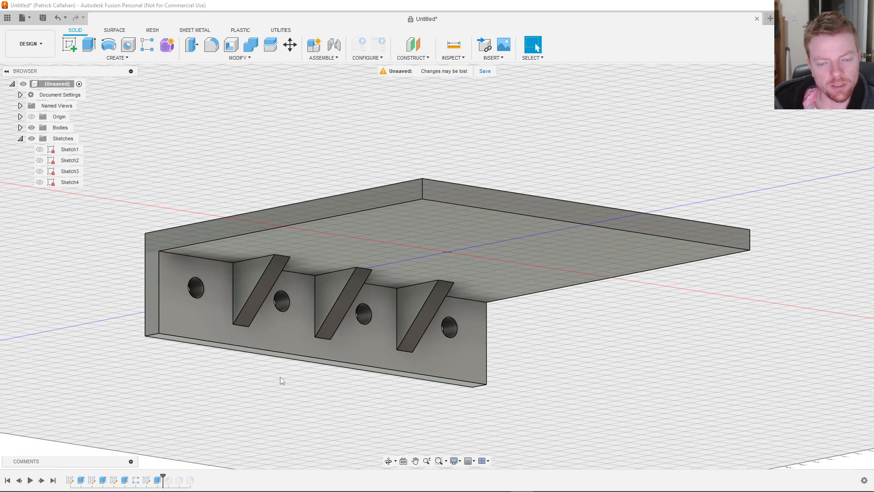
{"action": "middle_click_drag", "start_coordinate": [280, 377], "coordinate": [273, 390], "text": "shift"}
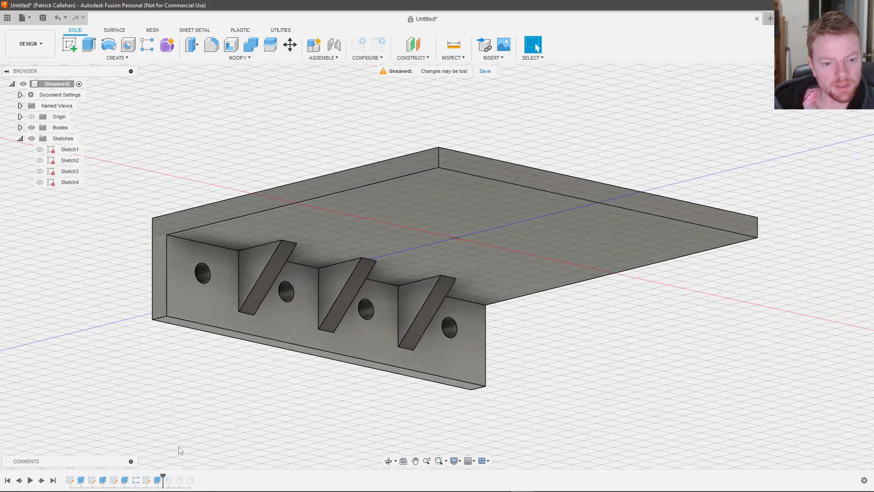
{"action": "left_click_drag", "start_coordinate": [163, 477], "coordinate": [172, 477]}
Open Chamfer1 for editing, review its distance settings on the four hole edges and close the feature.
{"action": "left_click", "coordinate": [169, 481]}
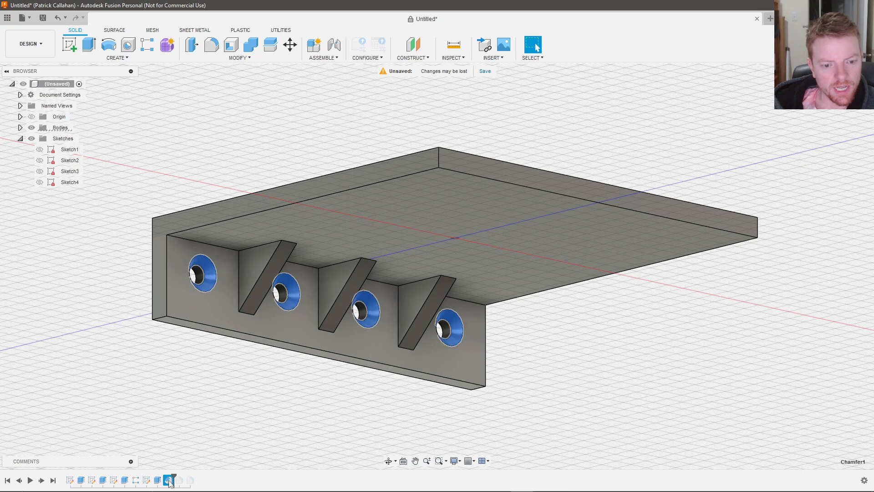
{"action": "right_click", "coordinate": [169, 482]}
{"action": "left_click", "coordinate": [191, 407]}
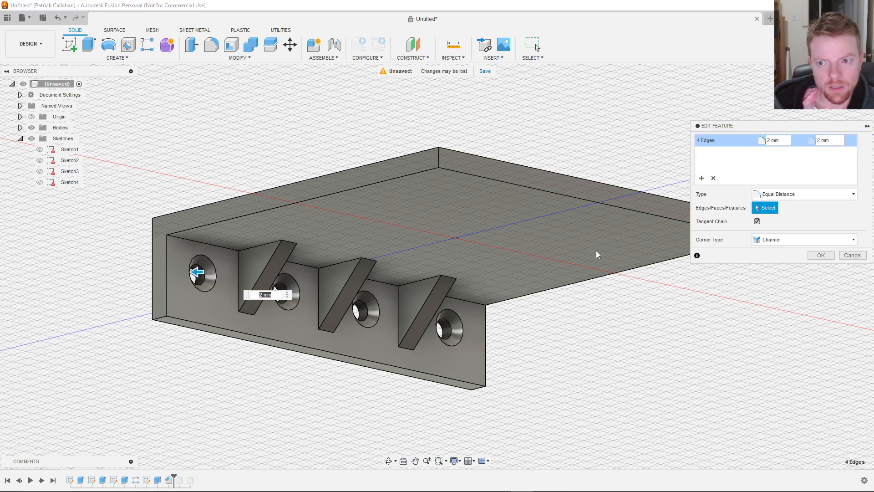
{"action": "scroll", "coordinate": [245, 321], "scroll_direction": "up", "scroll_amount": 3}
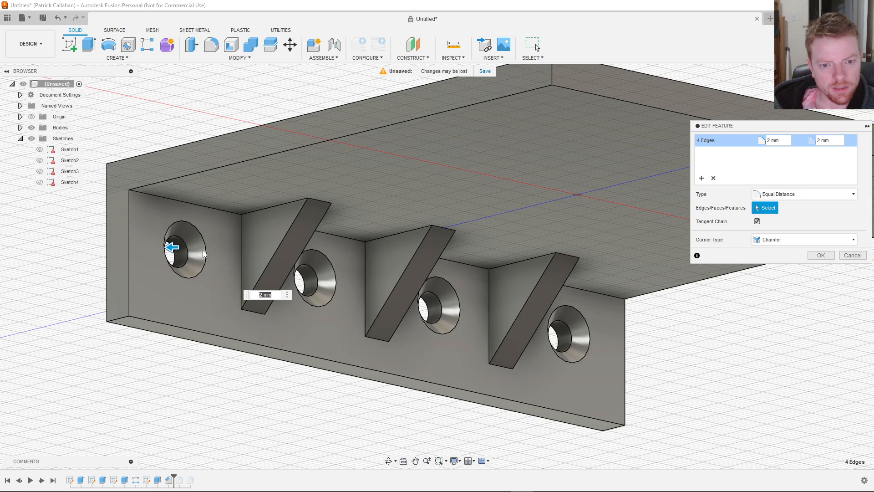
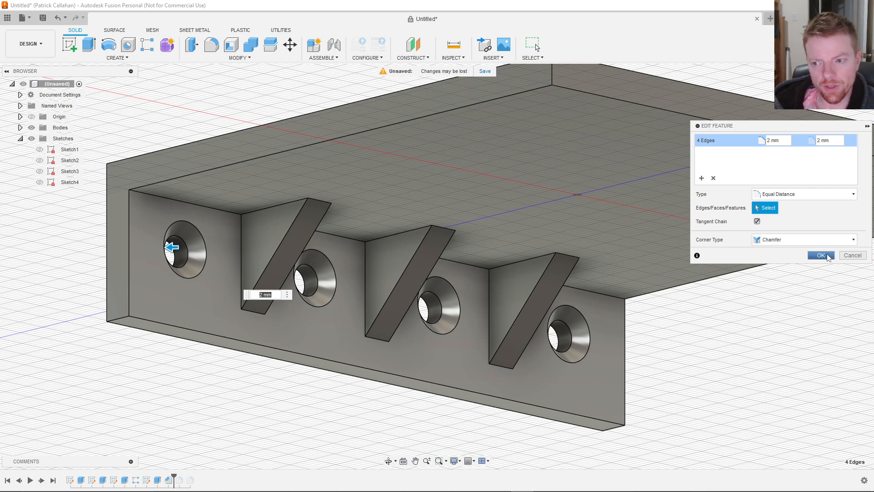
{"action": "left_click", "coordinate": [822, 255]}
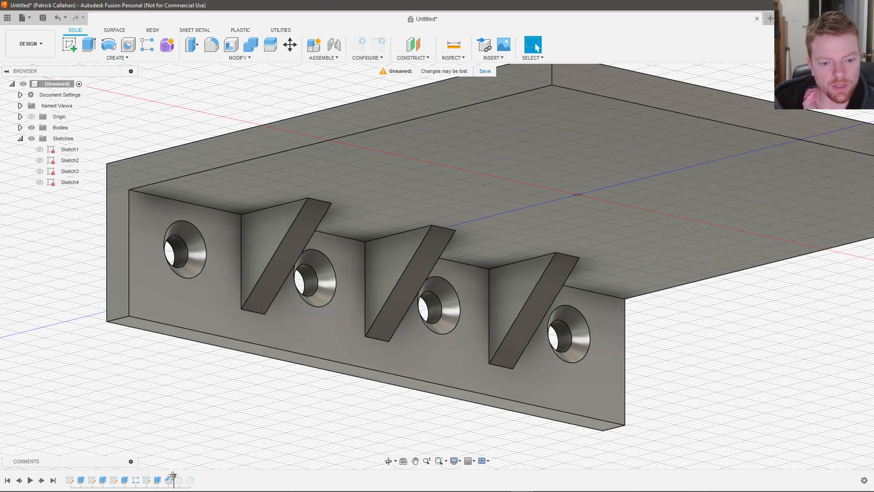
Roll the timeline forward past Fillet1 and inspect the bracket's rounded corners and rib edges.
{"action": "left_click_drag", "start_coordinate": [173, 477], "coordinate": [185, 476]}
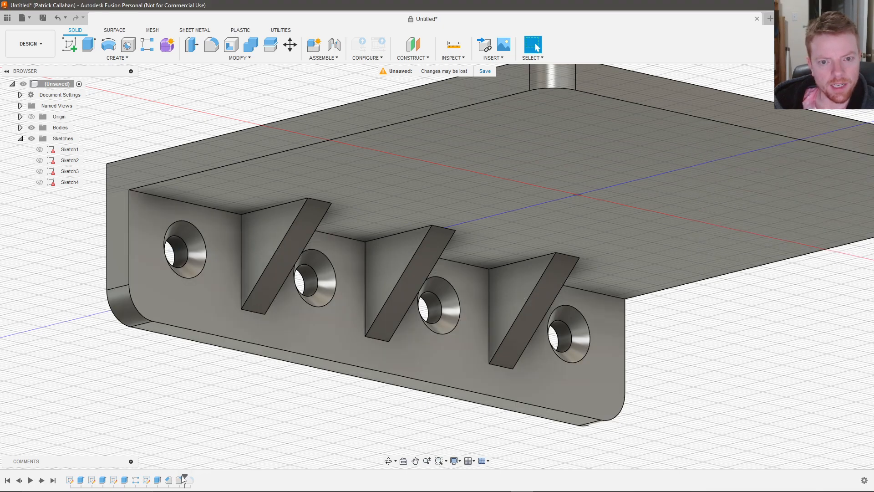
{"action": "scroll", "coordinate": [332, 322], "scroll_direction": "down", "scroll_amount": 3}
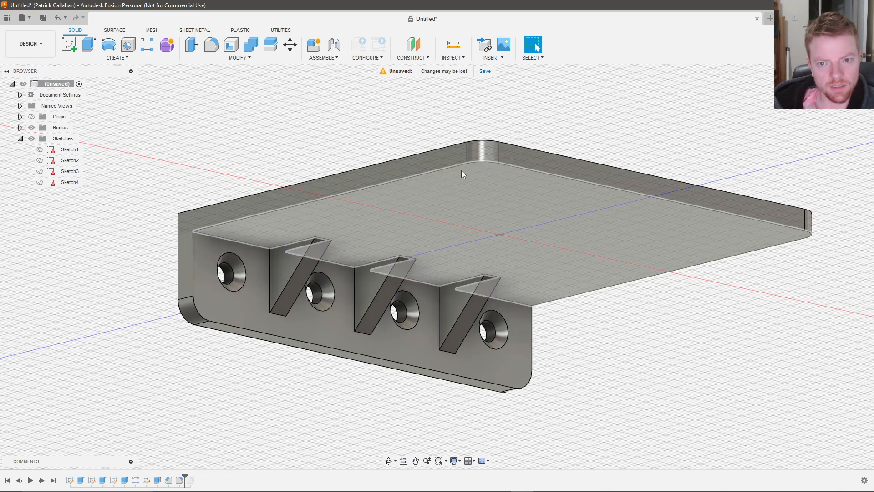
{"action": "left_click", "coordinate": [283, 291]}
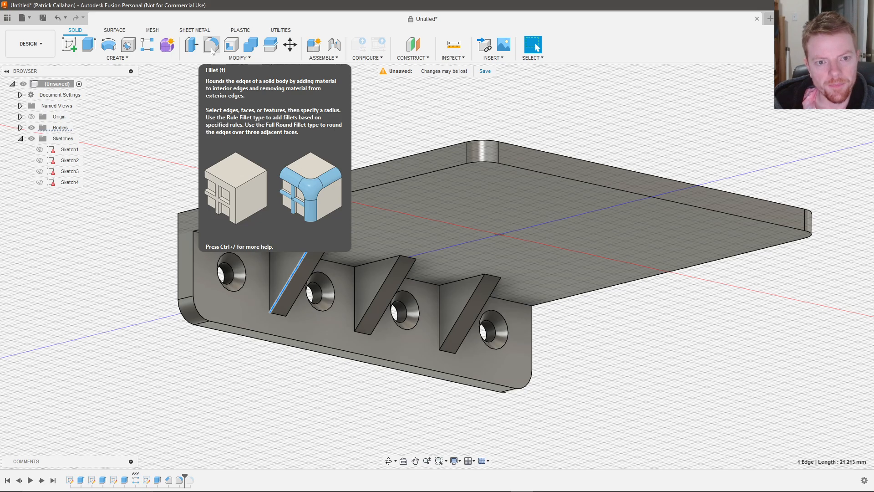
{"action": "left_click", "coordinate": [313, 398]}
{"action": "scroll", "coordinate": [296, 360], "scroll_direction": "up", "scroll_amount": 3}
{"action": "scroll", "coordinate": [292, 354], "scroll_direction": "down", "scroll_amount": 3}
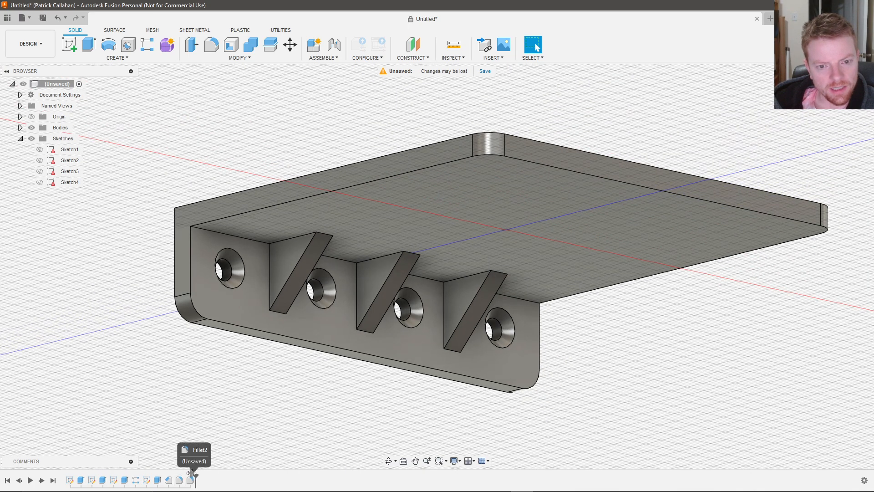
Roll the timeline forward past Fillet2 and delete that fillet from the rib ends.
{"action": "left_click_drag", "start_coordinate": [185, 478], "coordinate": [195, 478]}
{"action": "scroll", "coordinate": [297, 378], "scroll_direction": "up", "scroll_amount": 2}
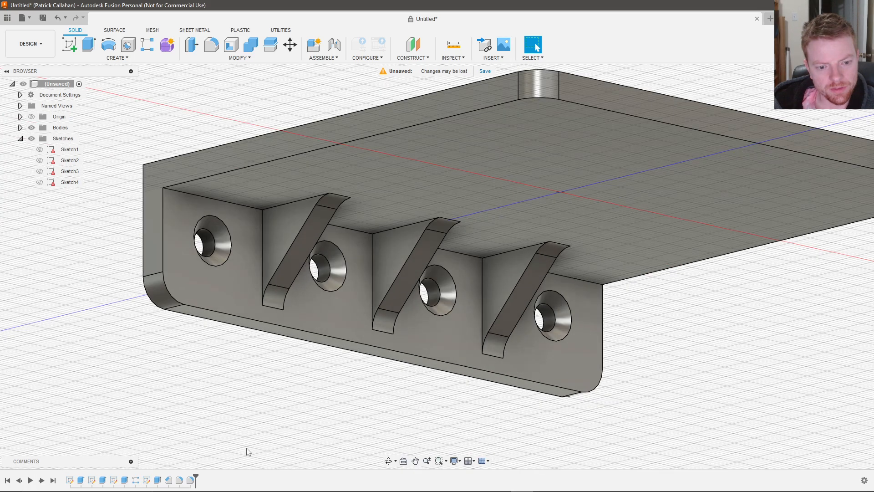
{"action": "right_click", "coordinate": [189, 481]}
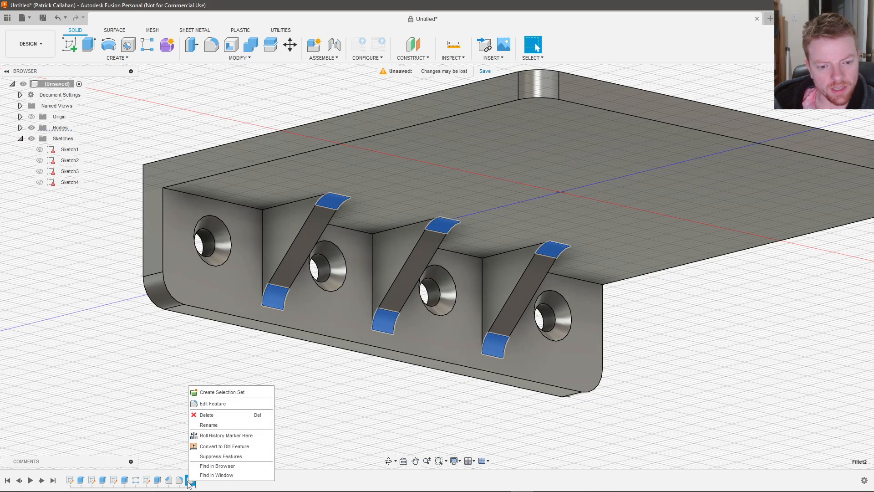
{"action": "left_click", "coordinate": [207, 415]}
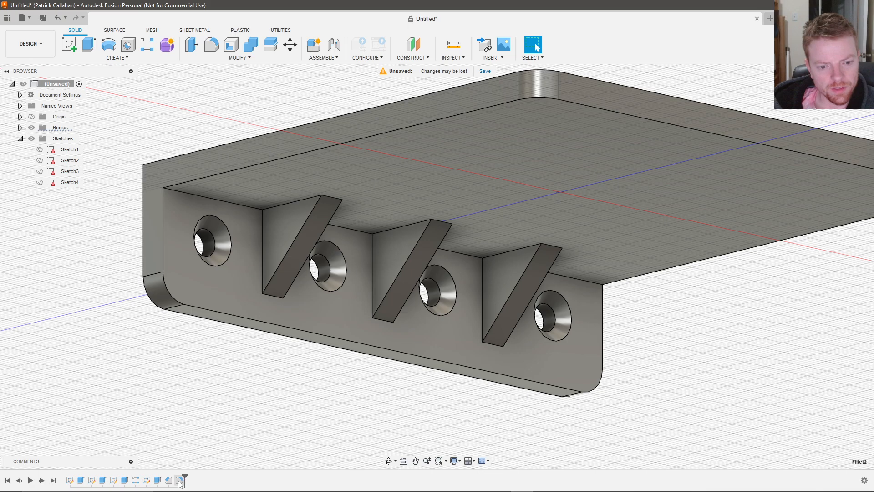
{"action": "right_click", "coordinate": [180, 482]}
{"action": "left_click", "coordinate": [204, 403]}
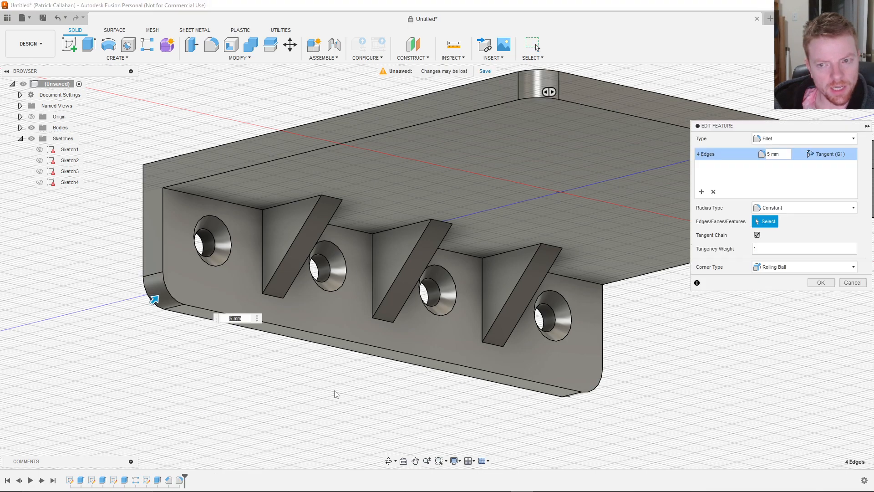
{"action": "left_click", "coordinate": [706, 193]}
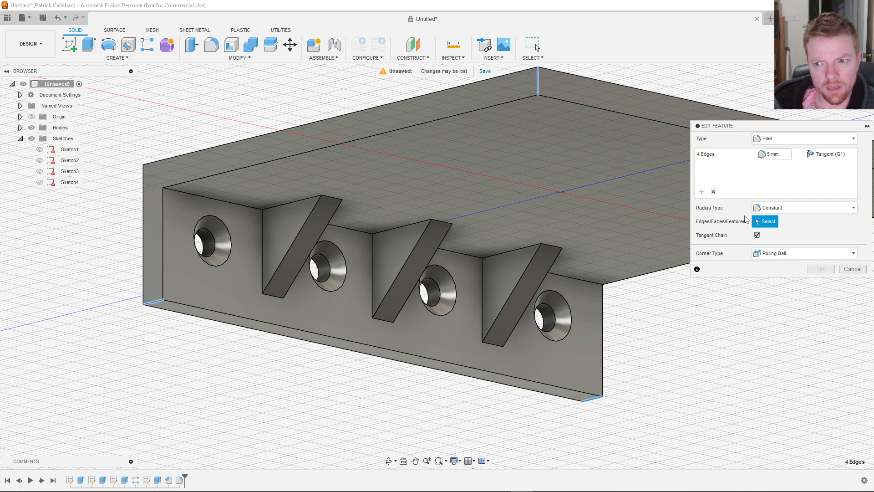
{"action": "left_click", "coordinate": [853, 268]}
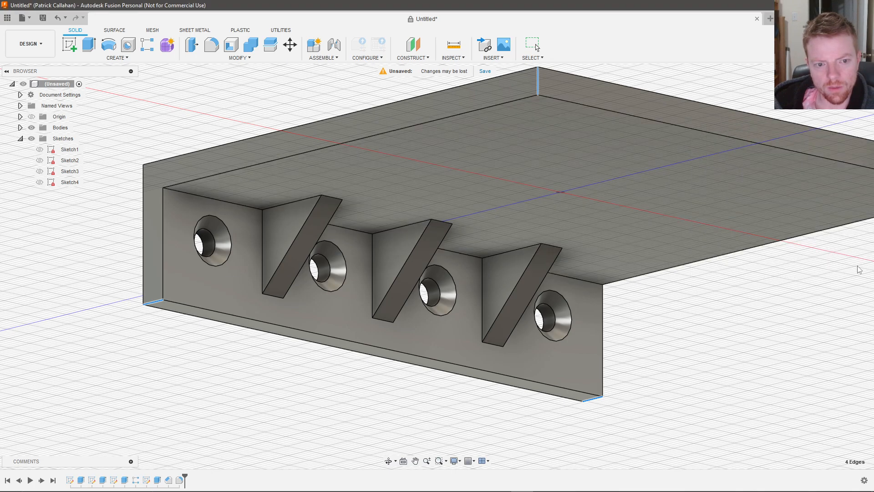
Edit Fillet1 and add a second selection set of the six rib end edges with a 4 mm radius.
{"action": "right_click", "coordinate": [180, 480]}
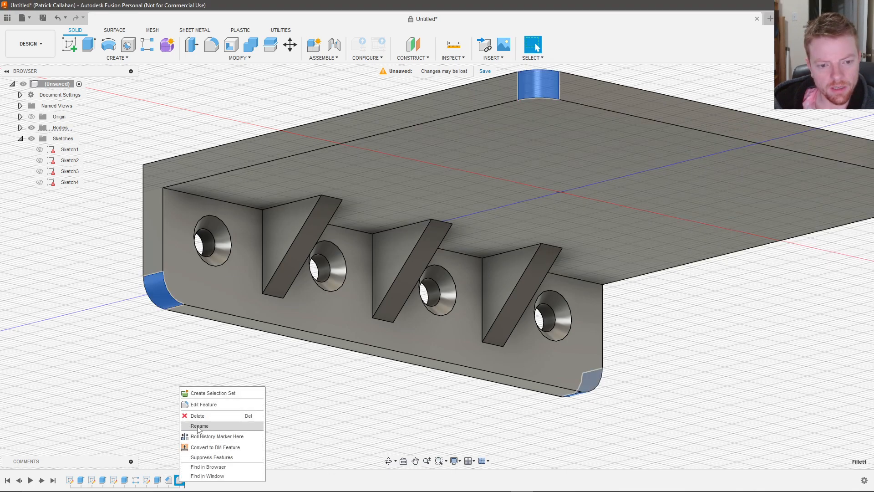
{"action": "left_click", "coordinate": [205, 404]}
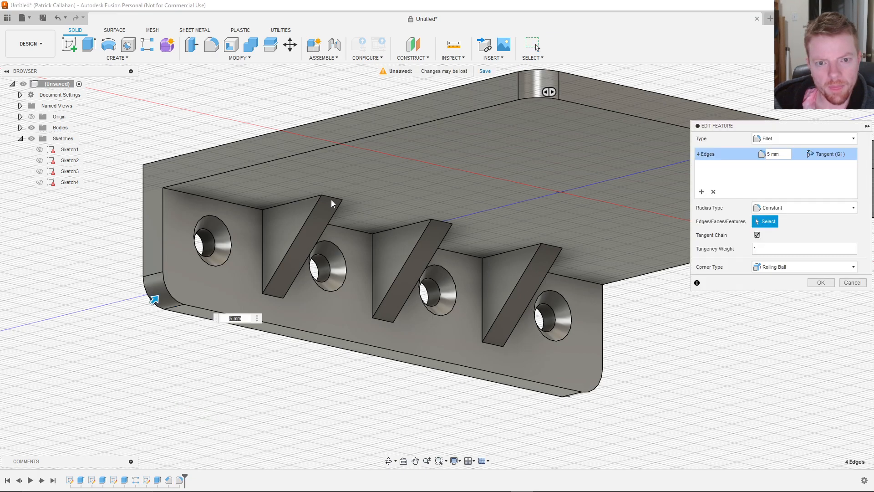
{"action": "left_click", "coordinate": [701, 192]}
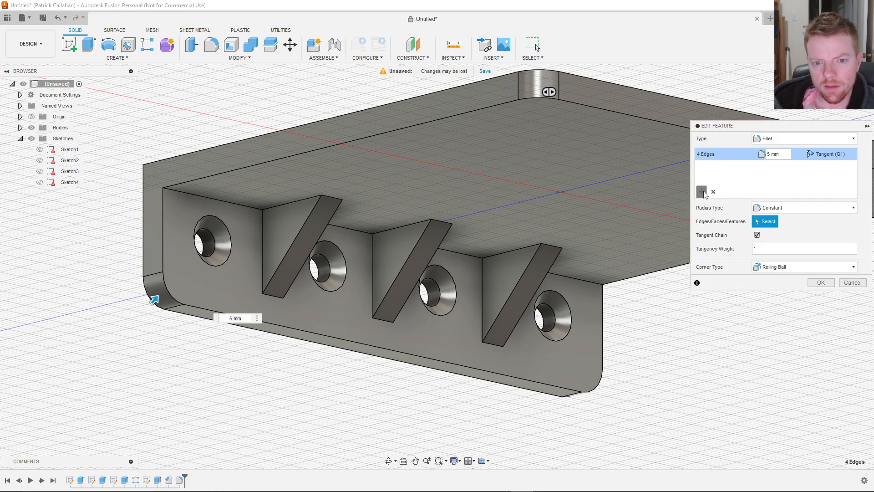
{"action": "left_click", "coordinate": [329, 197]}
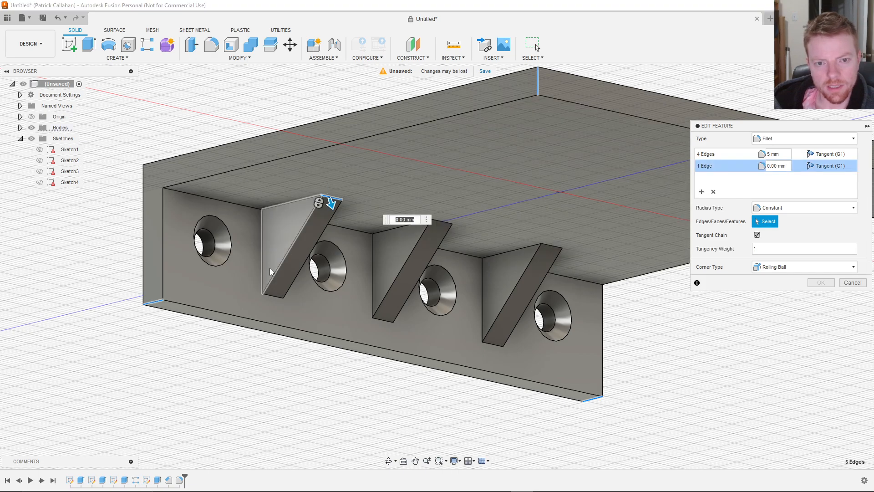
{"action": "left_click", "coordinate": [273, 294]}
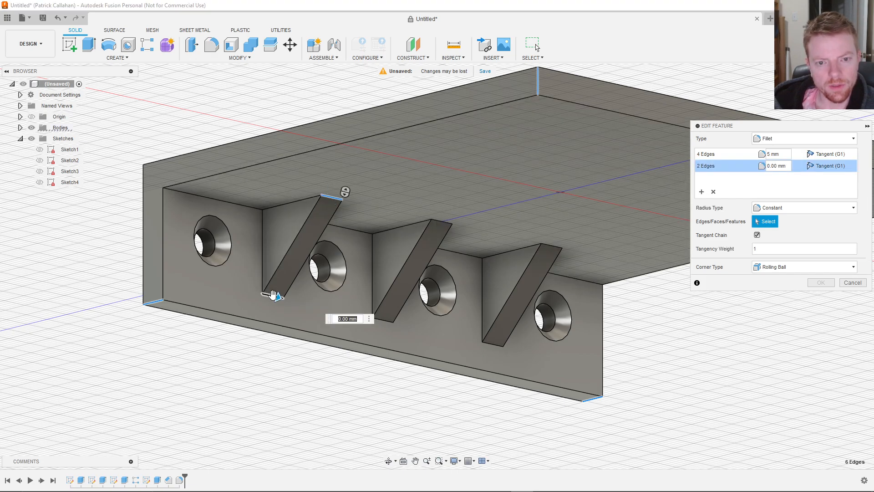
{"action": "left_click", "coordinate": [442, 222]}
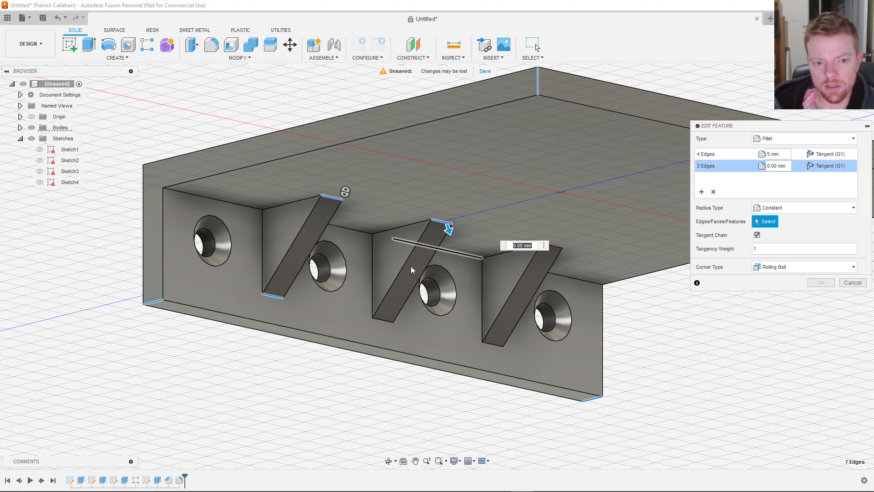
{"action": "left_click", "coordinate": [382, 319]}
{"action": "left_click", "coordinate": [557, 247]}
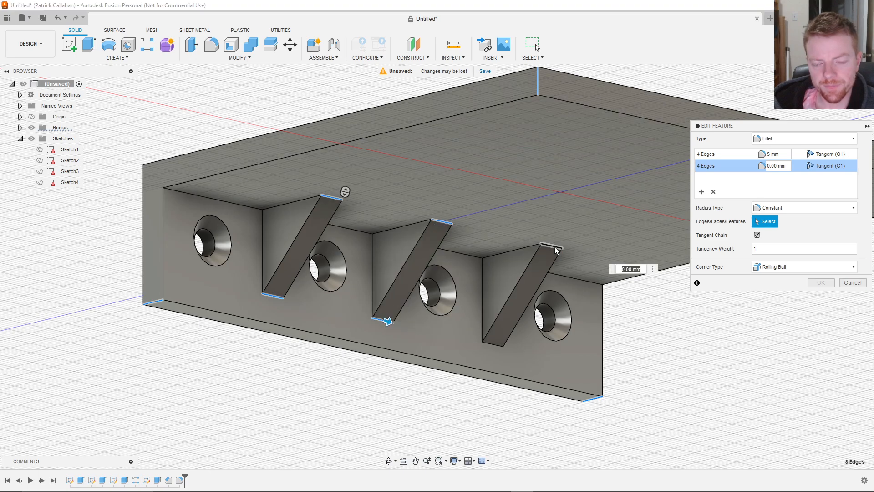
{"action": "left_click", "coordinate": [492, 342]}
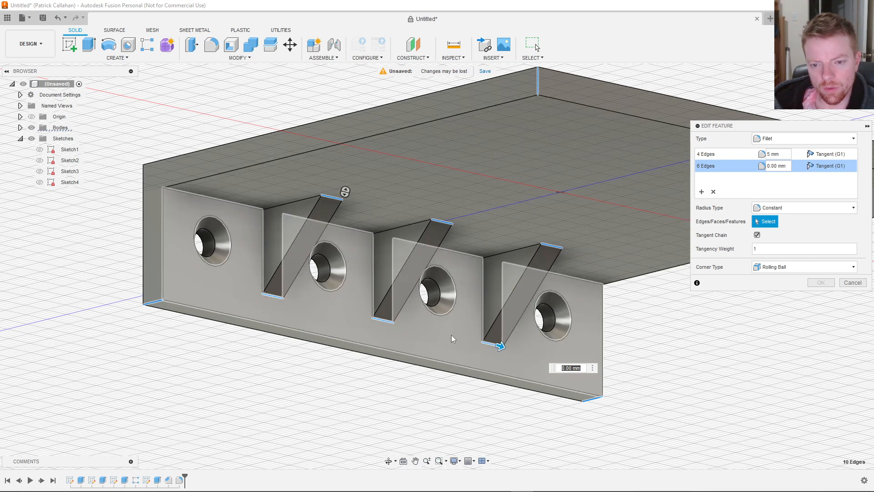
{"action": "left_click_drag", "start_coordinate": [500, 345], "coordinate": [501, 347]}
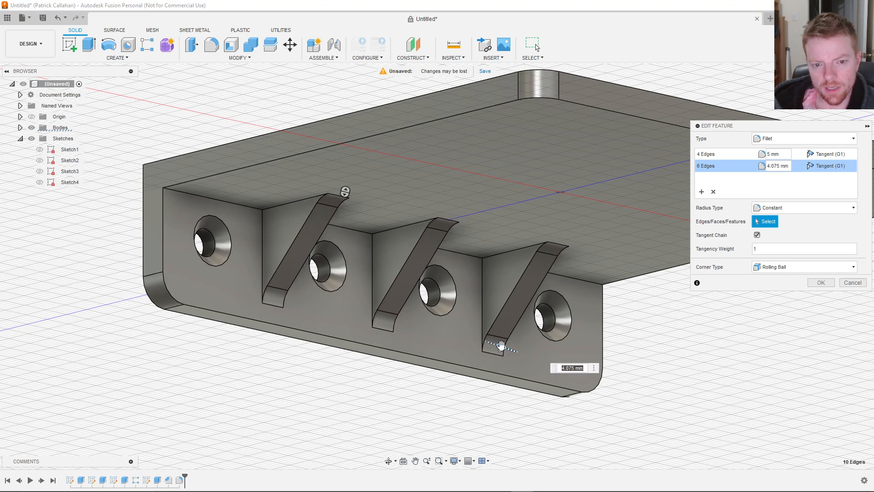
{"action": "type", "text": "4"}
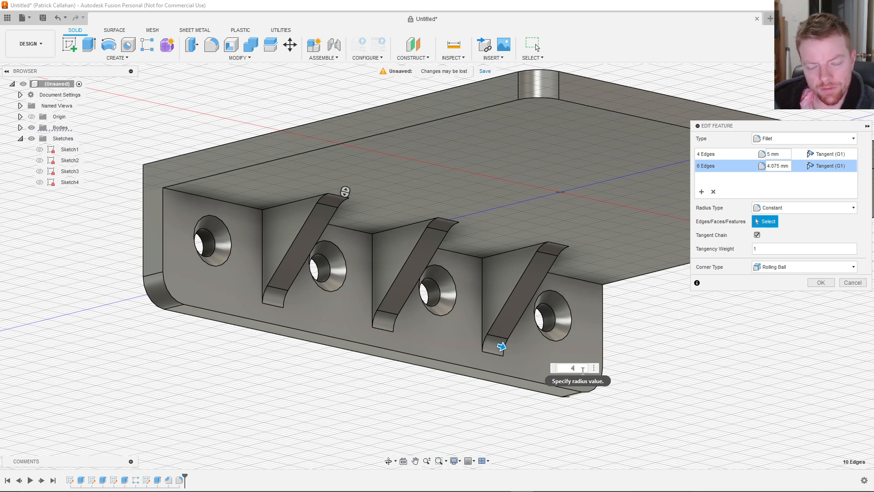
{"action": "key", "text": "Return"}
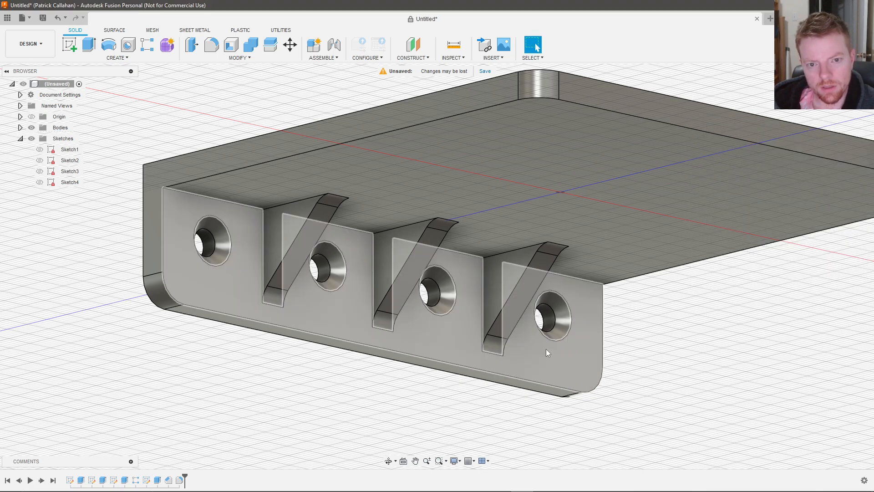
Reopen Fillet1 and try a 5 mm radius on the six rib end edges.
{"action": "right_click", "coordinate": [179, 480]}
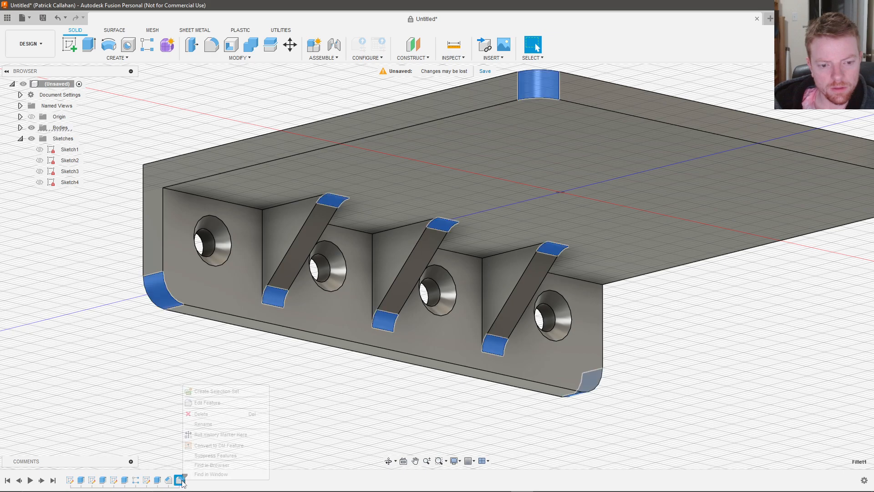
{"action": "left_click", "coordinate": [206, 409]}
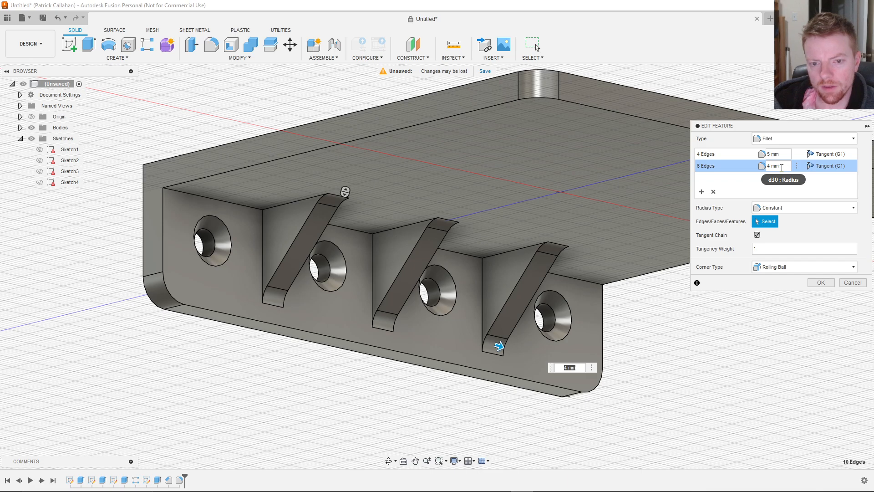
{"action": "left_click_drag", "start_coordinate": [770, 168], "coordinate": [764, 170]}
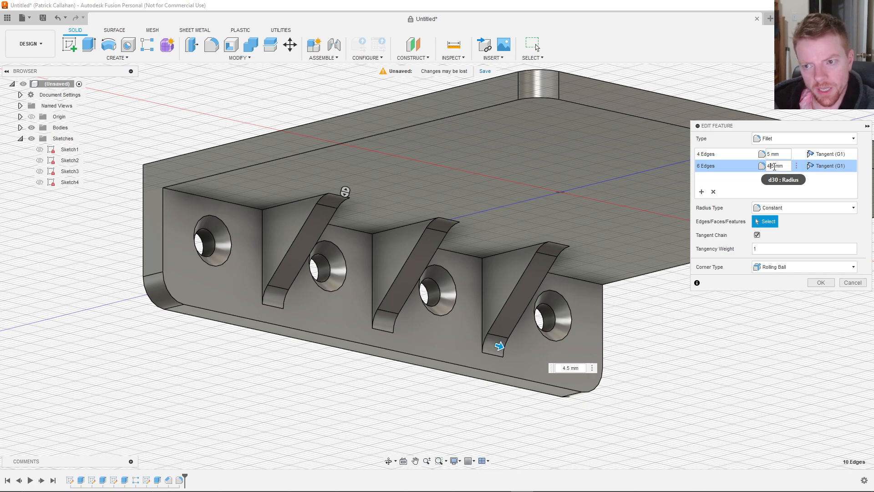
{"action": "left_click_drag", "start_coordinate": [775, 167], "coordinate": [762, 171]}
{"action": "type", "text": "5"}
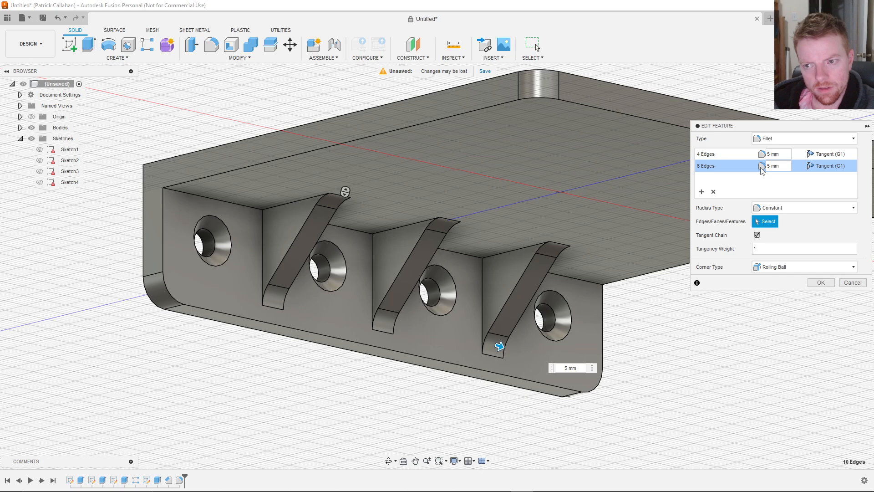
Remove the rib edge selection set from Fillet1 and add a new set with both end edges of all three ribs.
{"action": "left_click", "coordinate": [718, 192]}
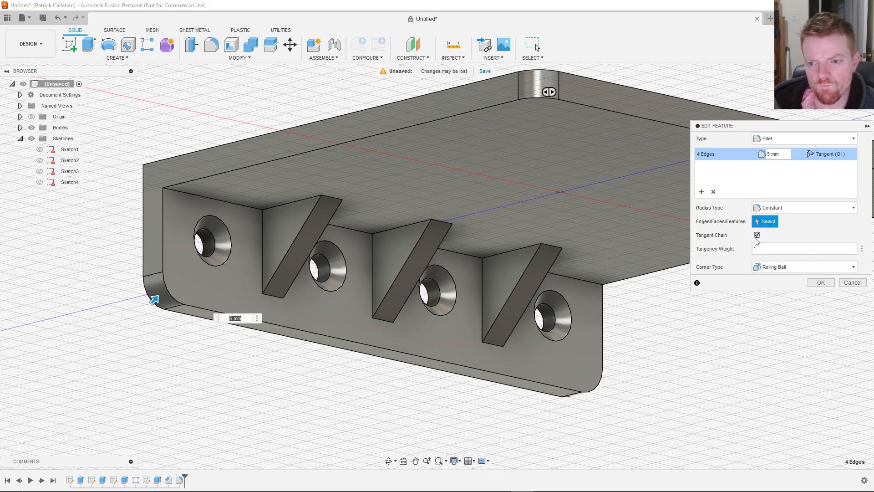
{"action": "left_click", "coordinate": [822, 155]}
{"action": "left_click", "coordinate": [827, 157]}
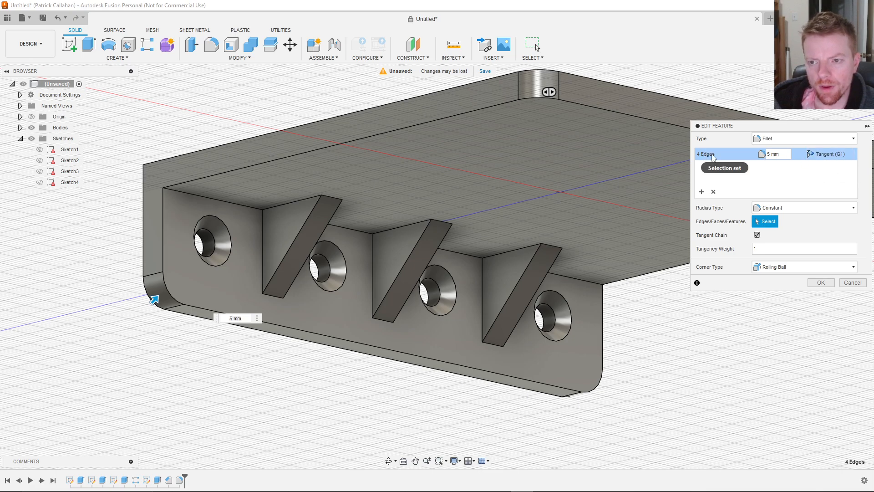
{"action": "left_click", "coordinate": [714, 192]}
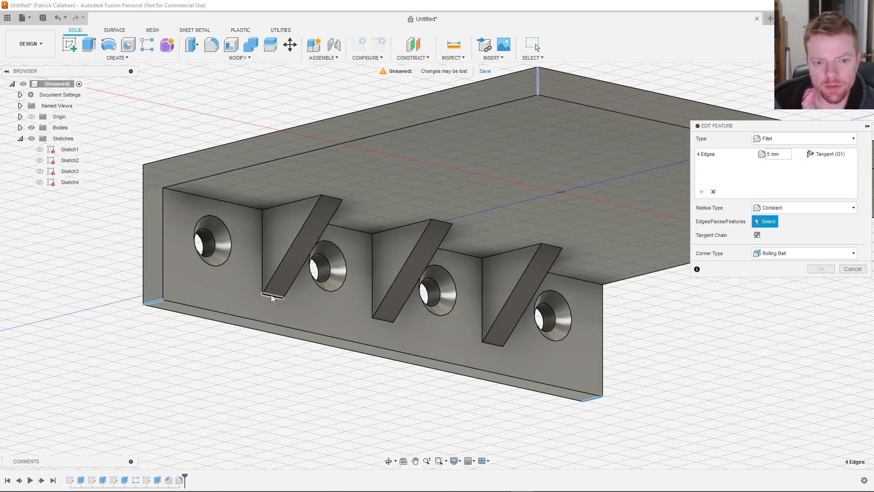
{"action": "left_click", "coordinate": [273, 296]}
{"action": "left_click", "coordinate": [331, 203]}
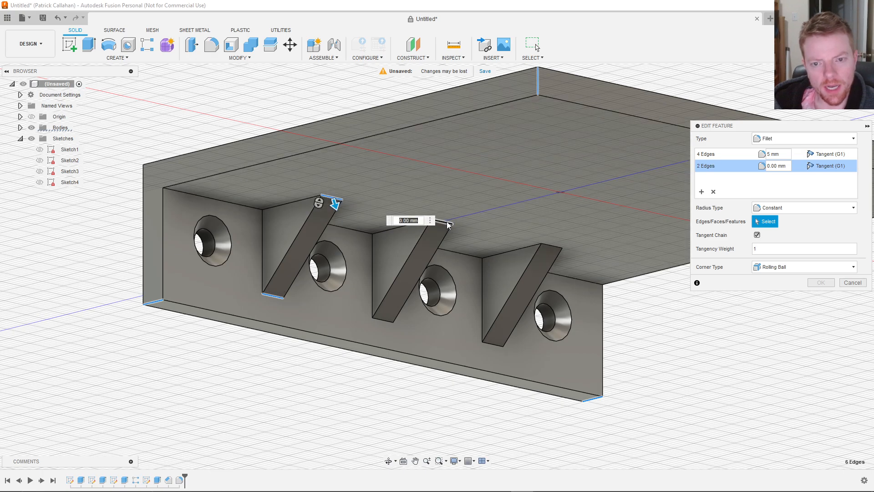
{"action": "left_click", "coordinate": [441, 222]}
{"action": "left_click", "coordinate": [381, 321]}
{"action": "left_click", "coordinate": [493, 345]}
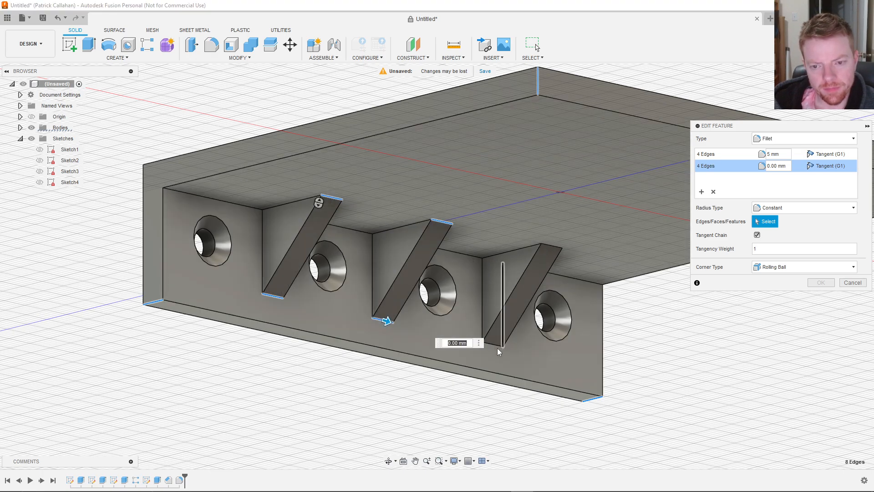
{"action": "left_click", "coordinate": [551, 249]}
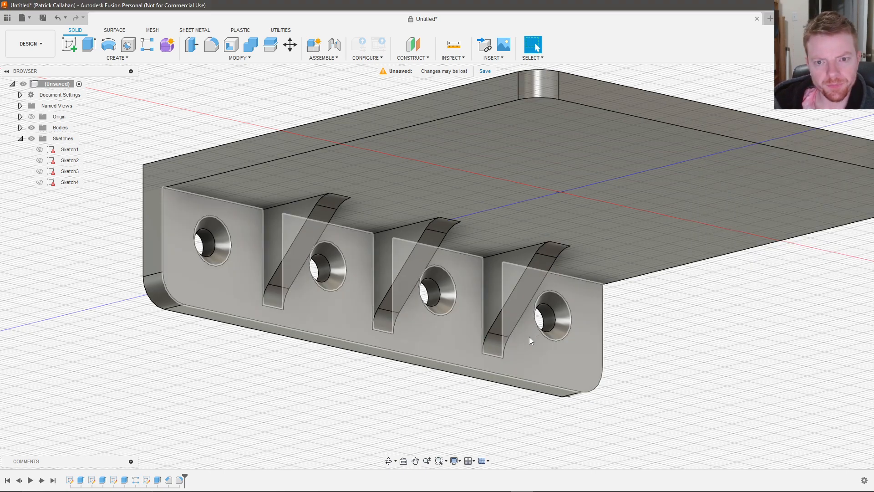
Open the design's parameters and enlarge the dialog to show the full expressions and values.
{"action": "scroll", "coordinate": [427, 381], "scroll_direction": "down", "scroll_amount": 3}
{"action": "middle_click_drag", "start_coordinate": [529, 376], "coordinate": [529, 353], "text": "shift"}
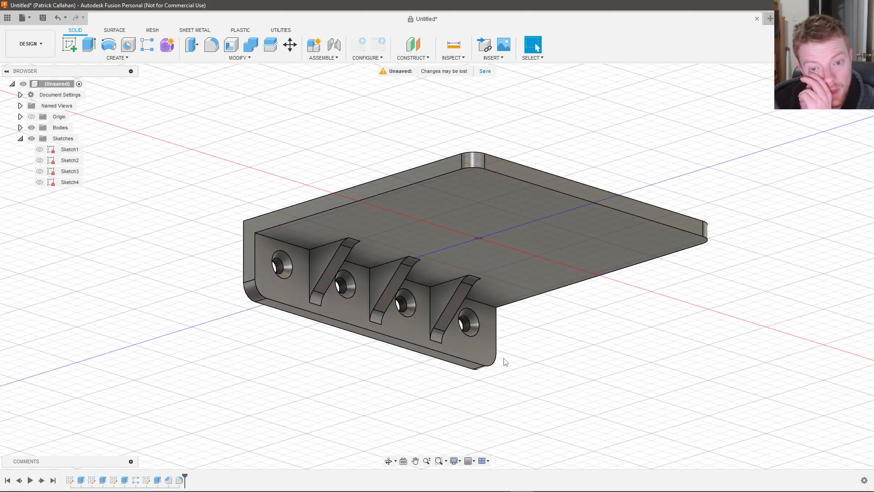
{"action": "left_click", "coordinate": [227, 59]}
{"action": "left_click", "coordinate": [213, 261]}
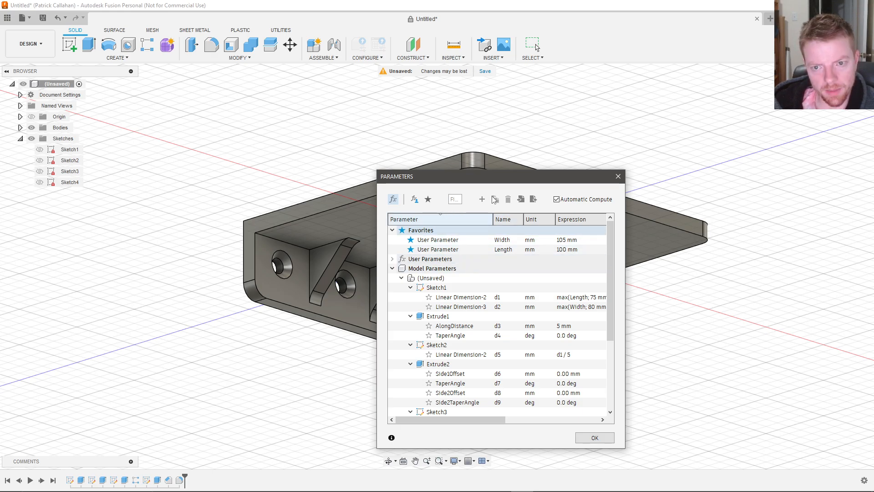
{"action": "left_click_drag", "start_coordinate": [500, 179], "coordinate": [361, 153]}
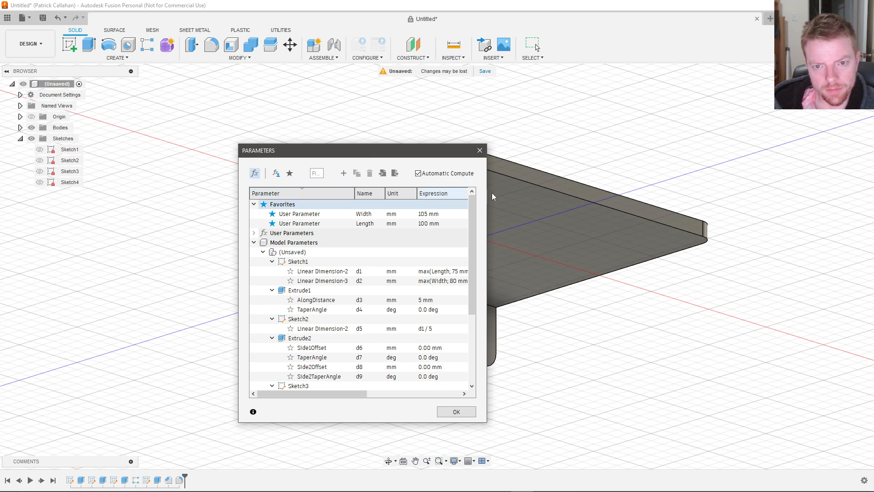
{"action": "left_click_drag", "start_coordinate": [488, 193], "coordinate": [608, 195]}
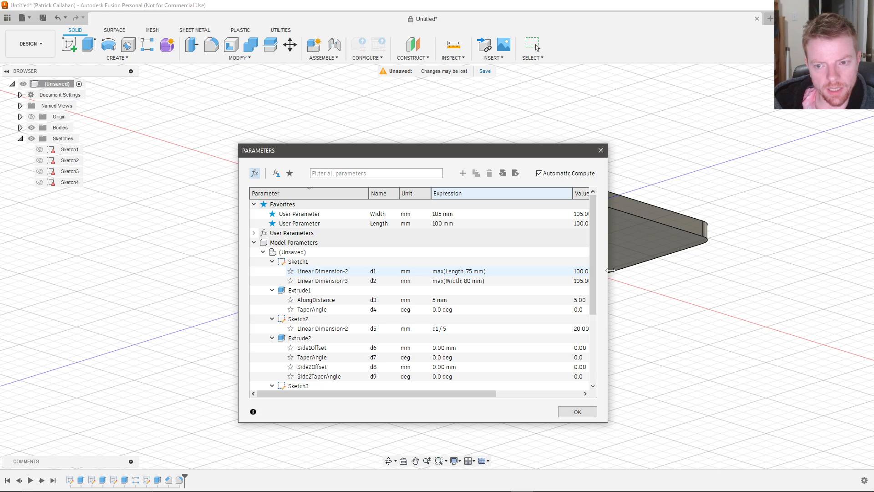
{"action": "left_click_drag", "start_coordinate": [608, 271], "coordinate": [657, 272]}
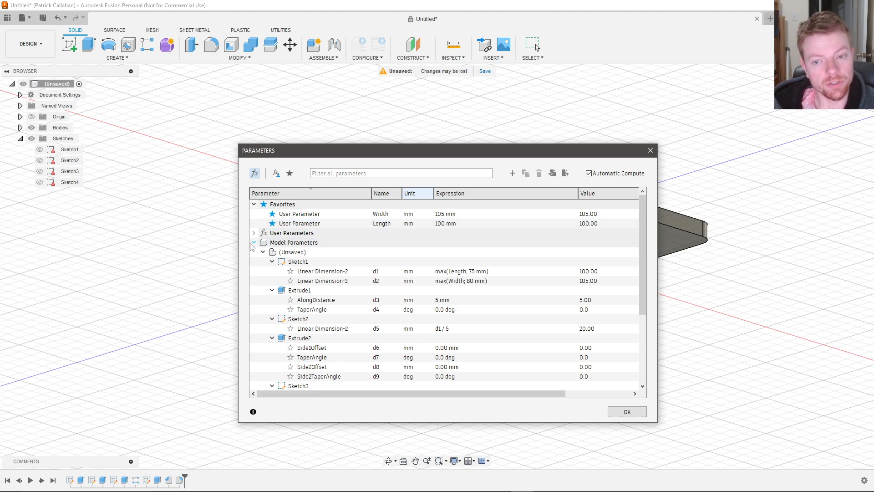
Set the user parameter Width to 120 mm and Length to 85 mm.
{"action": "left_click", "coordinate": [468, 215]}
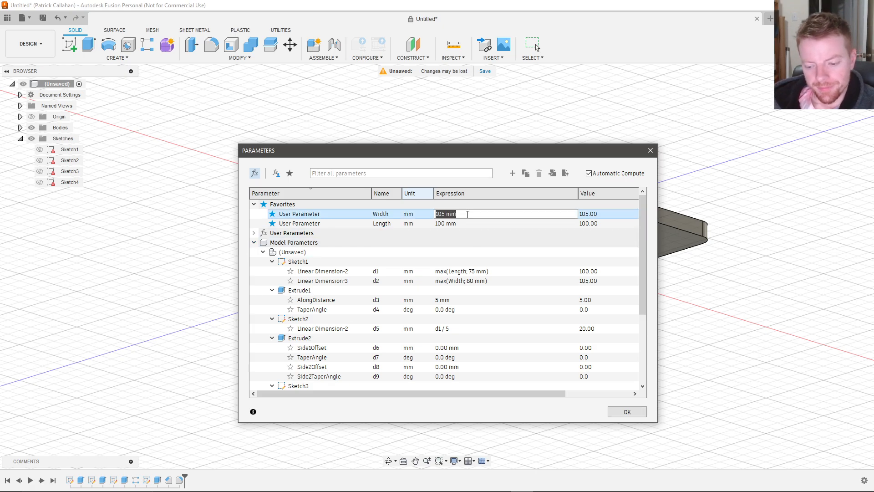
{"action": "type", "text": "1"}
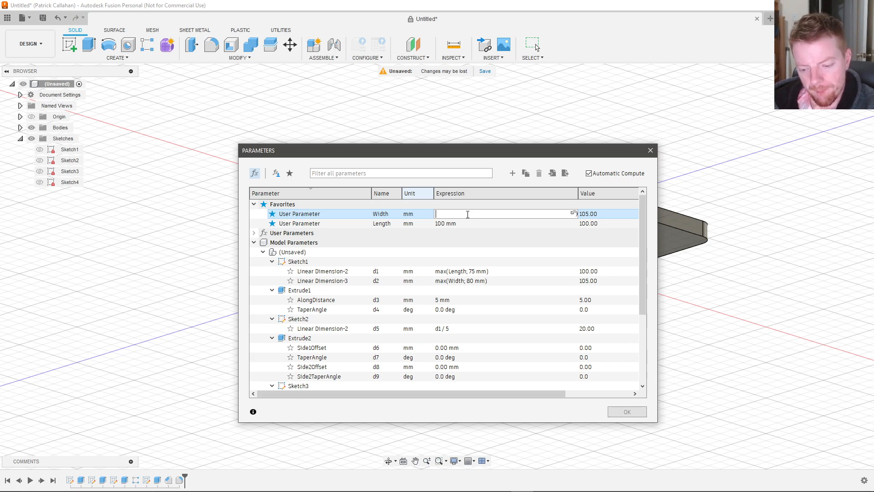
{"action": "type", "text": "120"}
{"action": "left_click", "coordinate": [465, 223]}
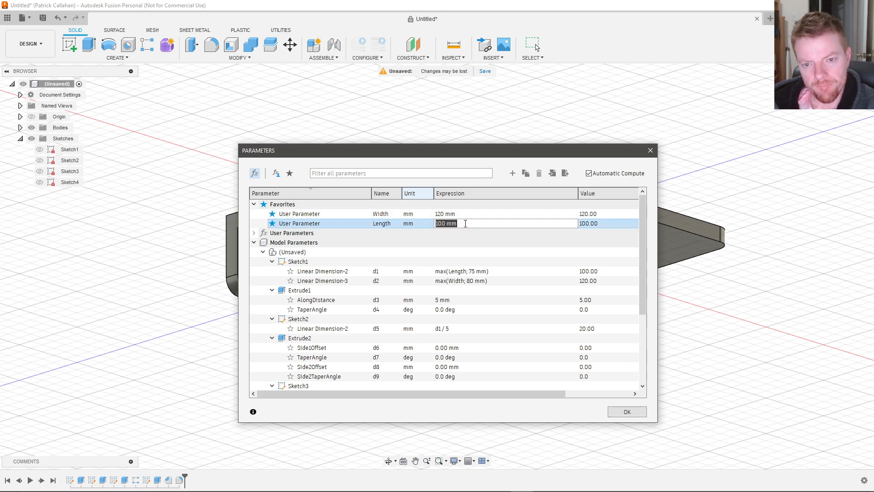
{"action": "type", "text": "85"}
{"action": "key", "text": "Return"}
Review the model parameter expressions of the sketches and extrudes, and move and narrow the dialog to uncover the bracket.
{"action": "left_click_drag", "start_coordinate": [473, 153], "coordinate": [258, 180]}
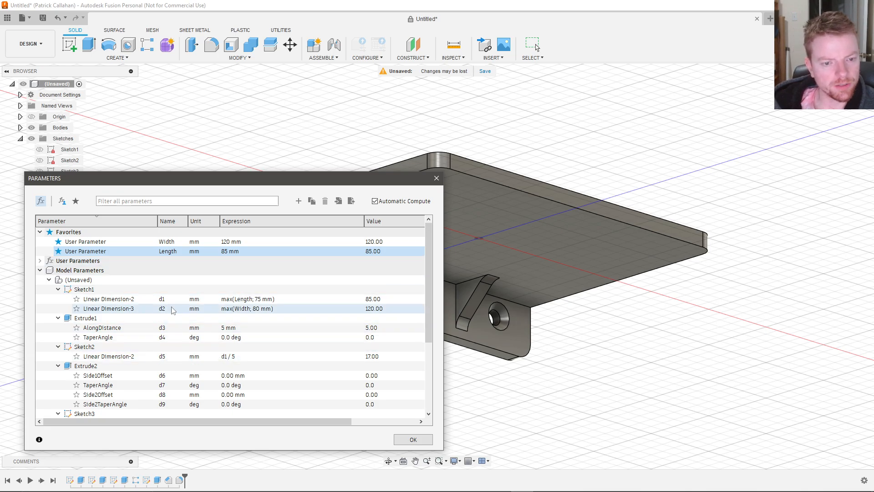
{"action": "scroll", "coordinate": [173, 332], "scroll_direction": "down", "scroll_amount": 1}
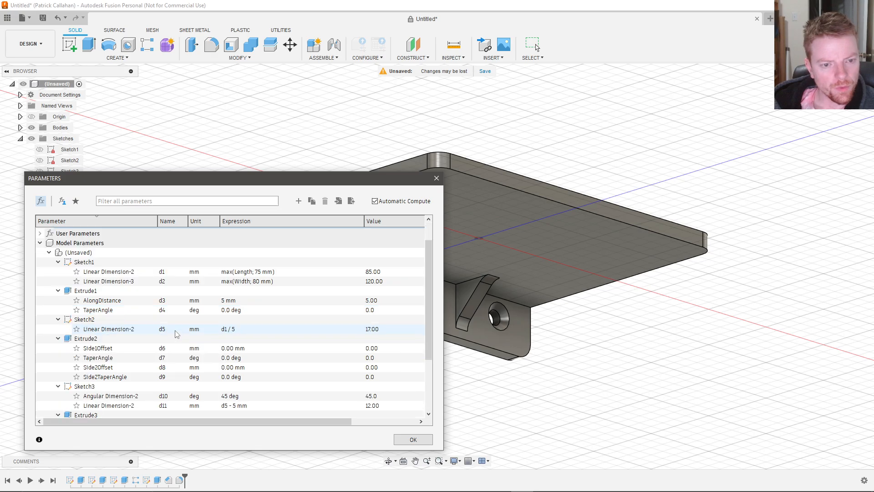
{"action": "scroll", "coordinate": [172, 279], "scroll_direction": "down", "scroll_amount": 2}
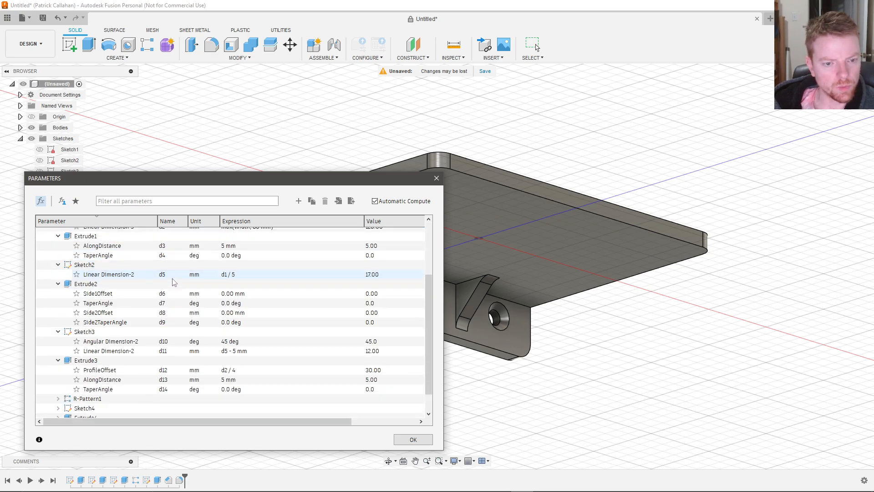
{"action": "scroll", "coordinate": [169, 351], "scroll_direction": "up", "scroll_amount": 2}
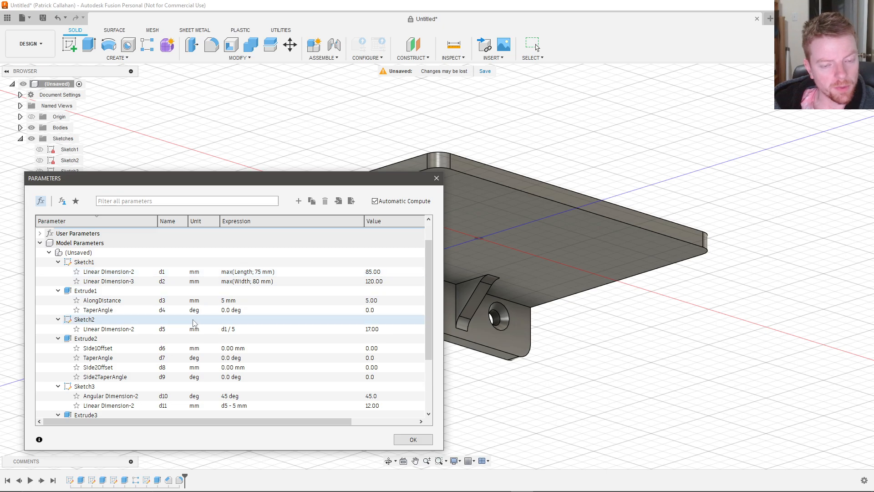
{"action": "scroll", "coordinate": [205, 319], "scroll_direction": "down", "scroll_amount": 1}
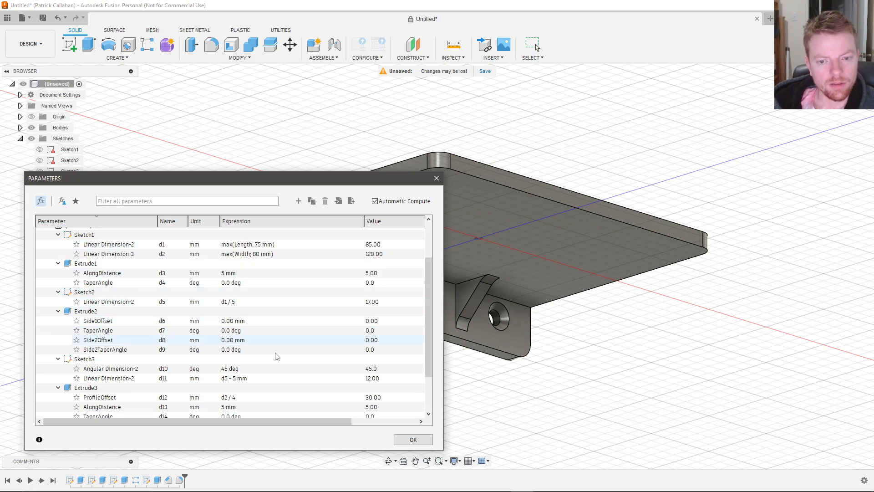
{"action": "scroll", "coordinate": [334, 307], "scroll_direction": "up", "scroll_amount": 2}
{"action": "mouse_move", "coordinate": [367, 175]}
{"action": "left_mouse_down"}
{"action": "mouse_move", "coordinate": [348, 228]}
{"action": "mouse_move", "coordinate": [354, 202]}
{"action": "left_mouse_up"}
{"action": "left_click_drag", "start_coordinate": [312, 251], "coordinate": [248, 251]}
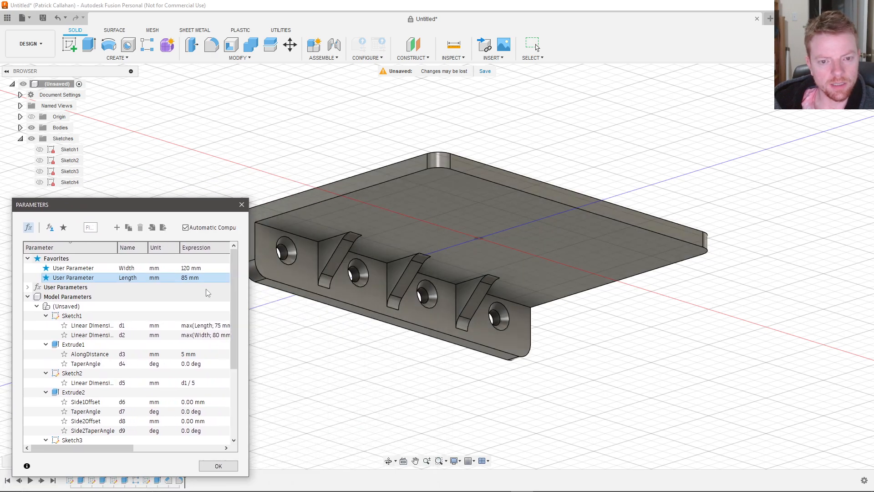
Test the bracket with larger Length values by setting the user parameter to 95 mm and to 120 mm.
{"action": "left_click", "coordinate": [190, 279]}
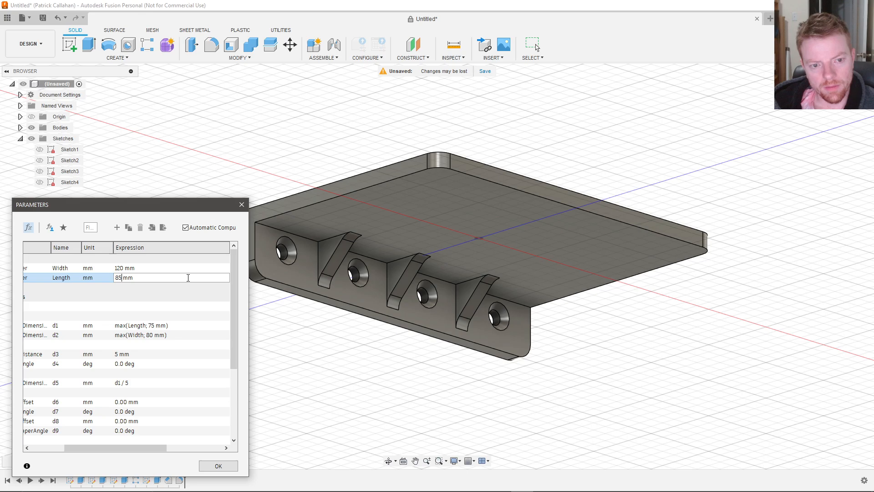
{"action": "left_click_drag", "start_coordinate": [122, 278], "coordinate": [107, 273]}
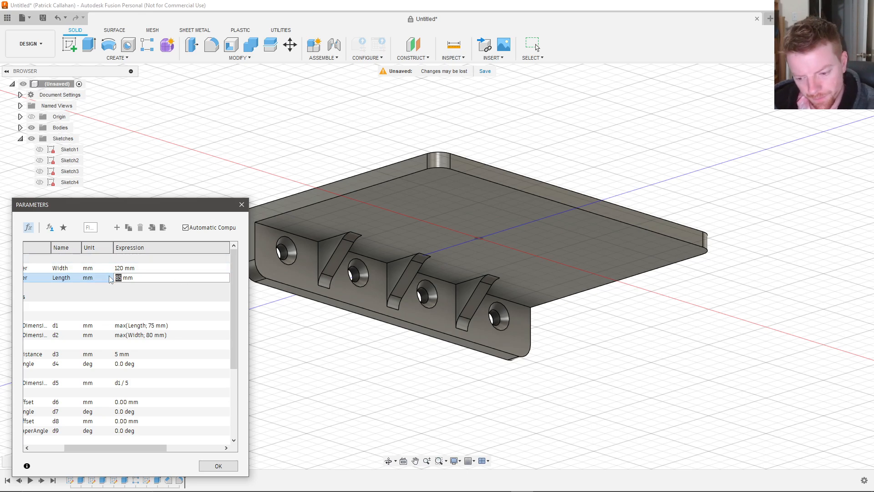
{"action": "type", "text": "95"}
{"action": "key", "text": "Return"}
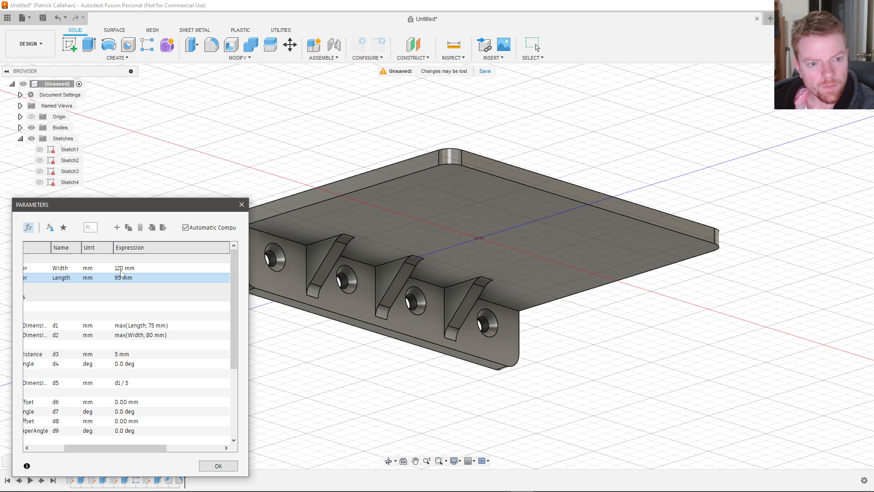
{"action": "left_click", "coordinate": [122, 277]}
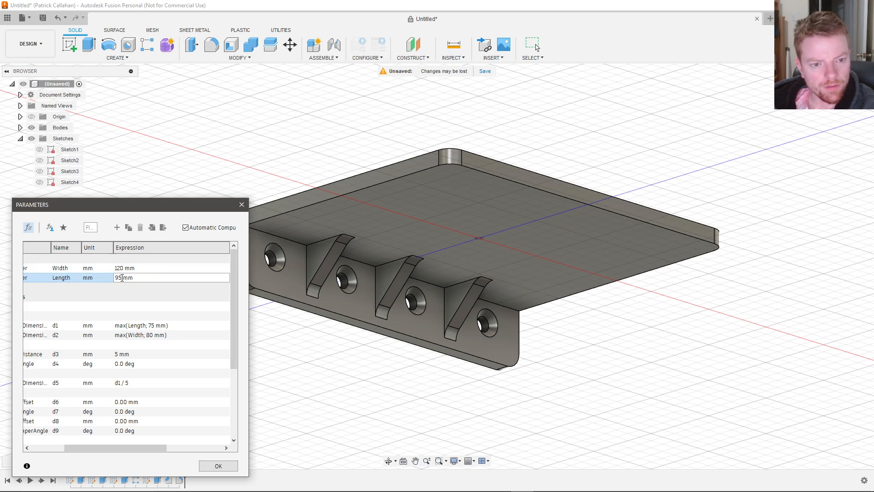
{"action": "left_click_drag", "start_coordinate": [121, 277], "coordinate": [113, 276]}
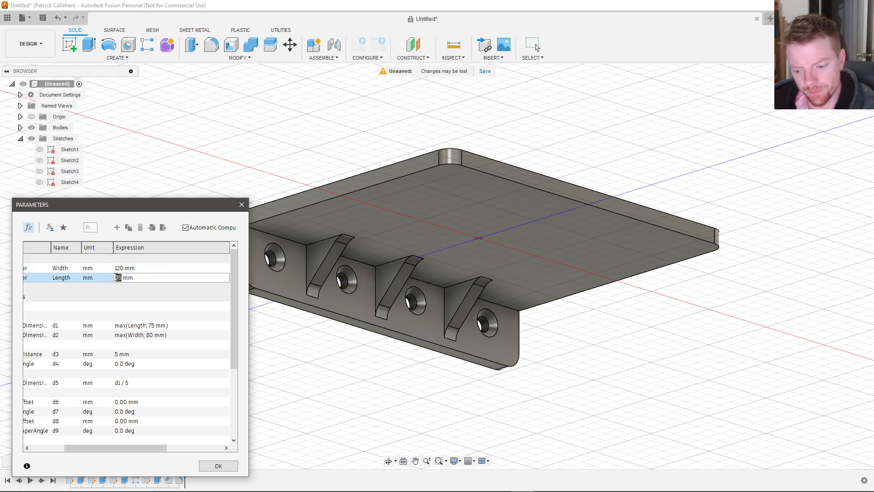
{"action": "type", "text": "120"}
{"action": "key", "text": "Return"}
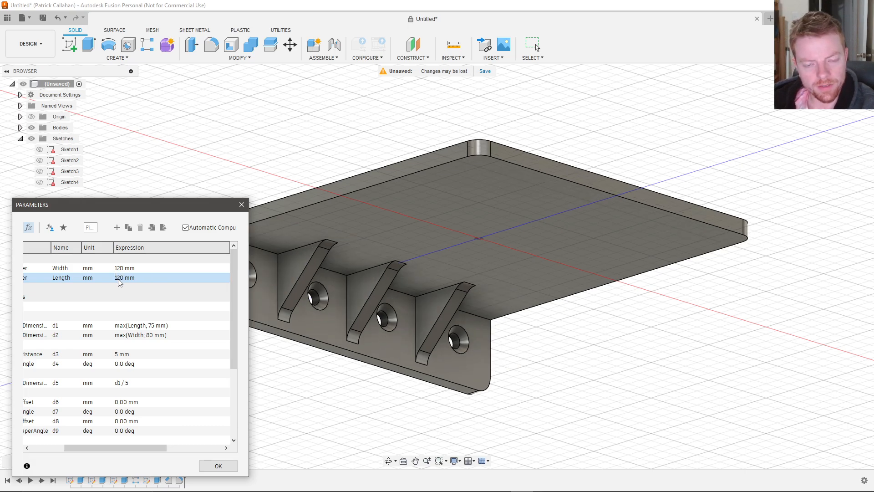
Test the minimum limit of the bracket by setting the user parameter Length to 42 mm and to 1 mm.
{"action": "left_click", "coordinate": [124, 278]}
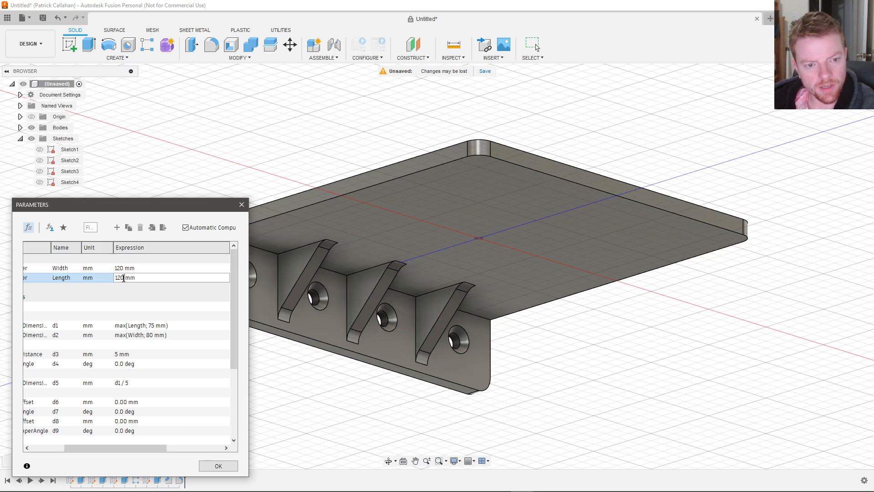
{"action": "left_click_drag", "start_coordinate": [124, 278], "coordinate": [114, 279]}
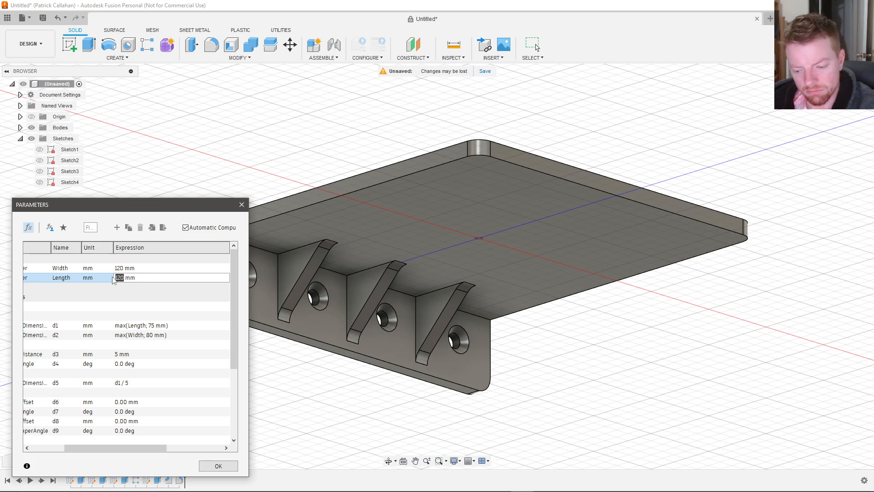
{"action": "type", "text": "42"}
{"action": "key", "text": "Return"}
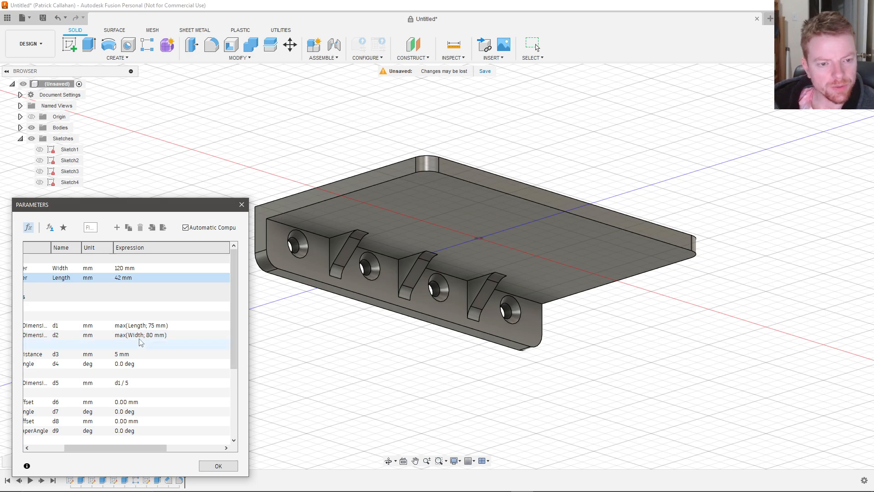
{"action": "left_click", "coordinate": [121, 279]}
{"action": "left_click_drag", "start_coordinate": [122, 279], "coordinate": [108, 278]}
{"action": "type", "text": "1"}
{"action": "key", "text": "Return"}
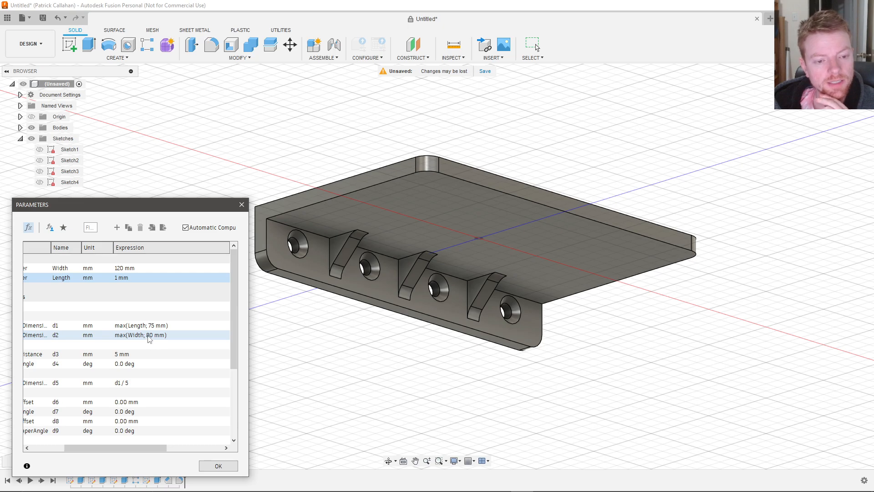
Set the user parameter Length to 85 mm and to 75 mm to compare the bracket at both values.
{"action": "double_click", "coordinate": [136, 278]}
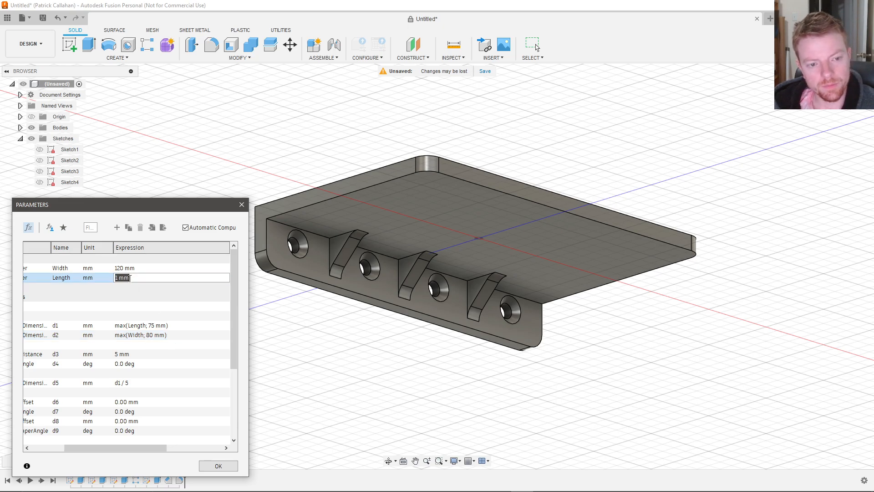
{"action": "type", "text": "85"}
{"action": "key", "text": "Return"}
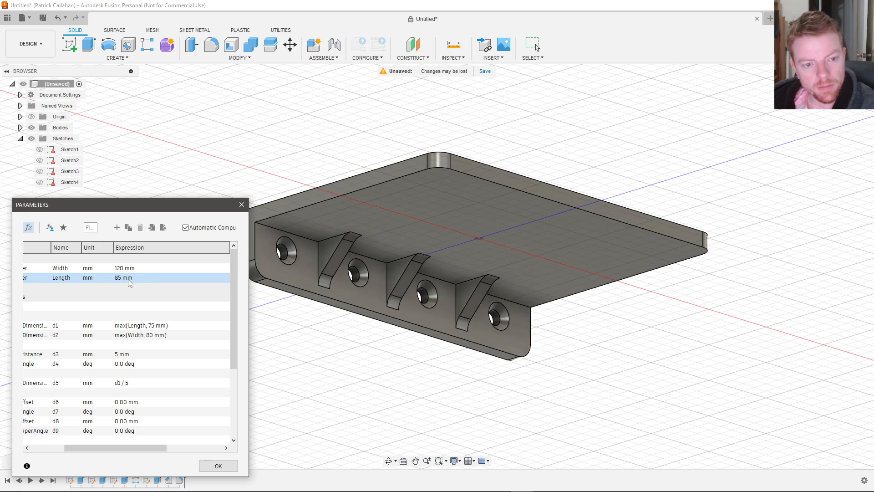
{"action": "double_click", "coordinate": [123, 278]}
{"action": "type", "text": "75"}
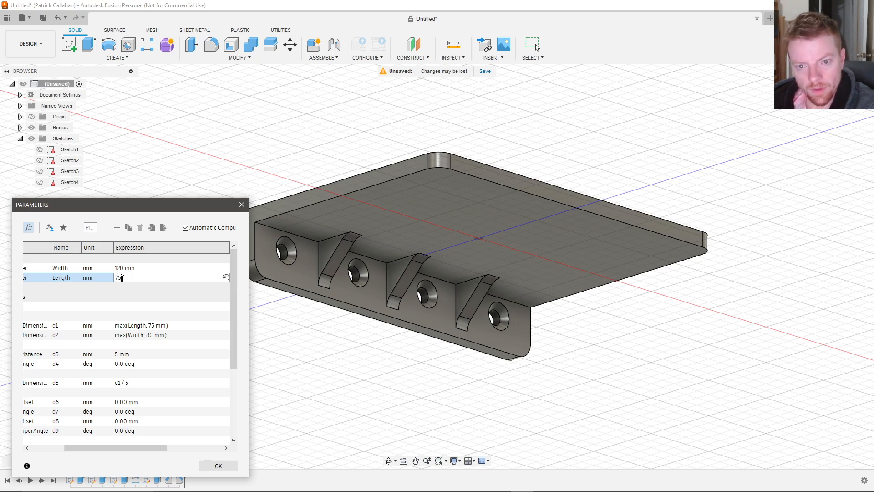
{"action": "key", "text": "Return"}
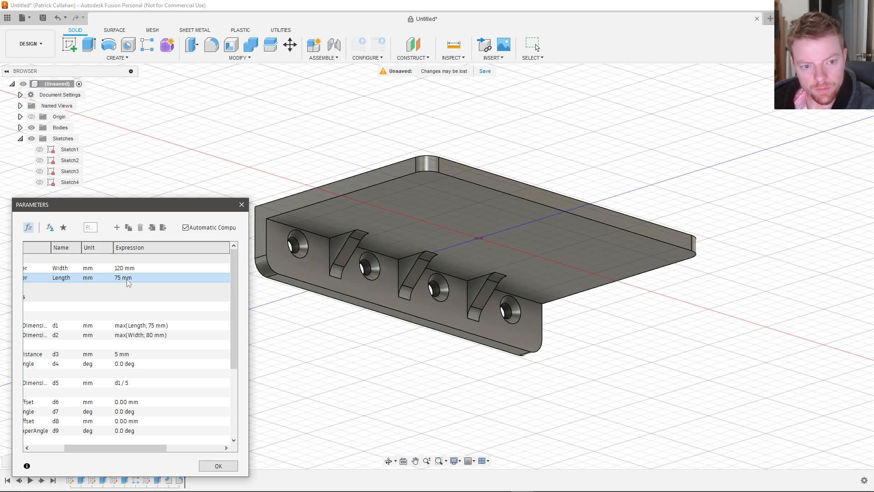
Try the user parameter Length at 25 mm and at 10 mm, both under the 75 mm minimum.
{"action": "double_click", "coordinate": [126, 280]}
{"action": "type", "text": "25"}
{"action": "key", "text": "Return"}
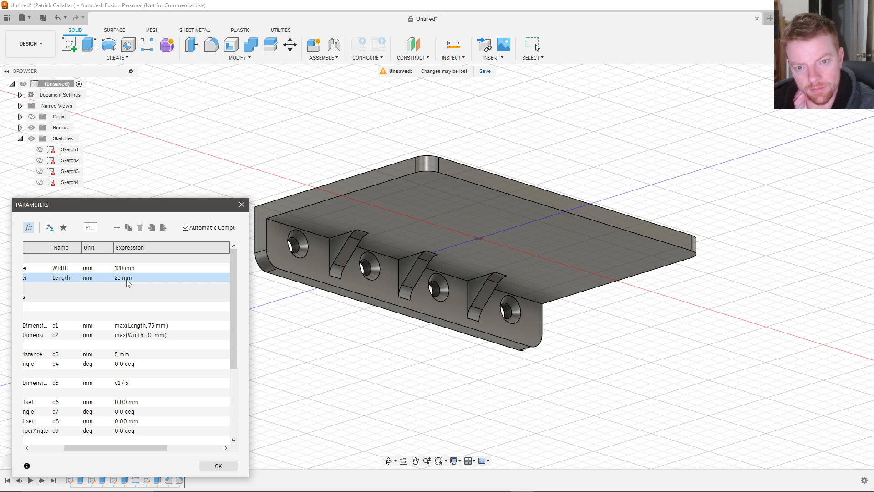
{"action": "double_click", "coordinate": [122, 279]}
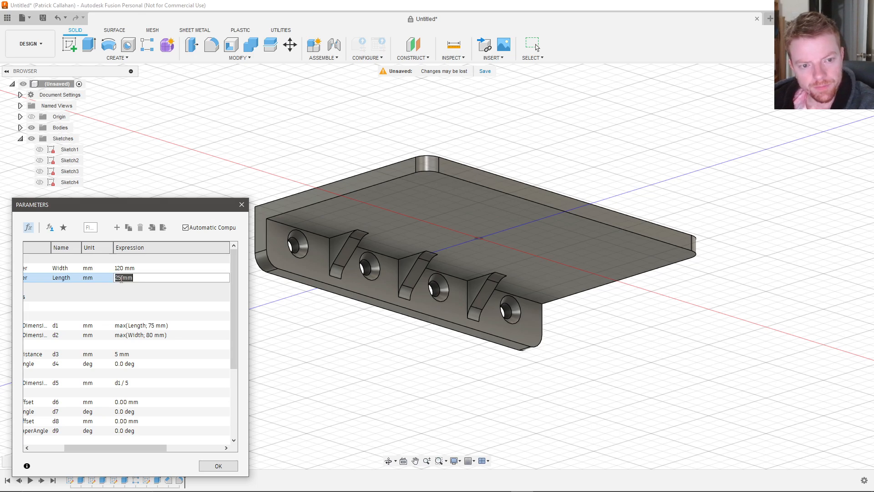
{"action": "type", "text": "10"}
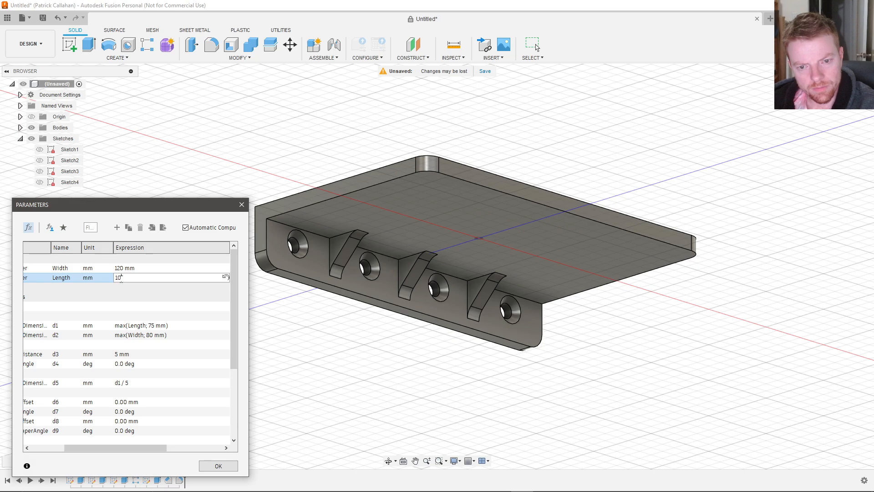
{"action": "key", "text": "Return"}
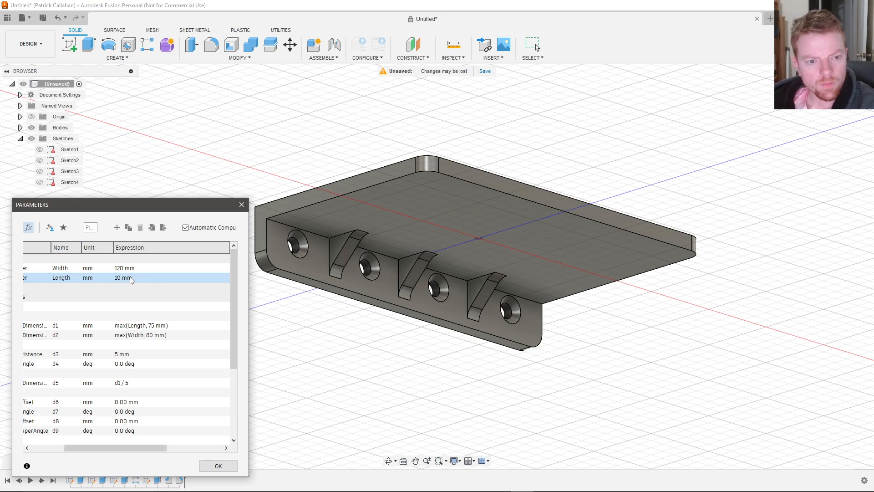
Set the user parameter Length to 95 mm.
{"action": "double_click", "coordinate": [131, 277]}
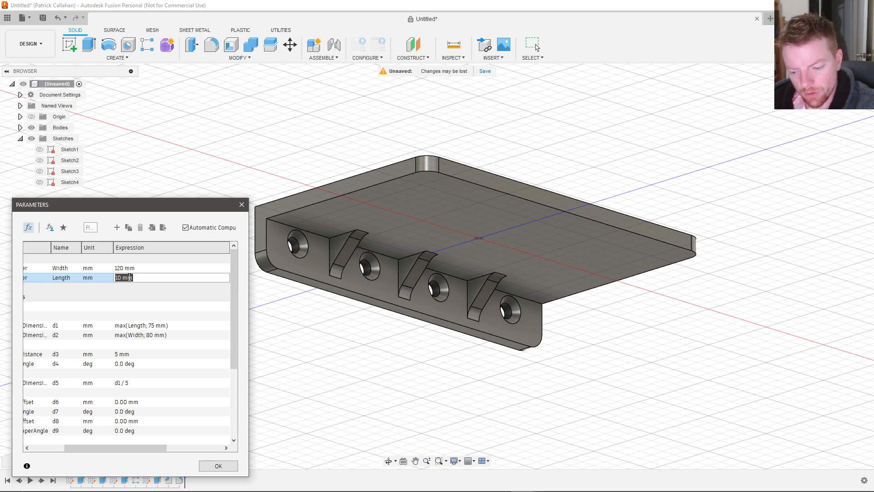
{"action": "type", "text": "95"}
{"action": "key", "text": "Return"}
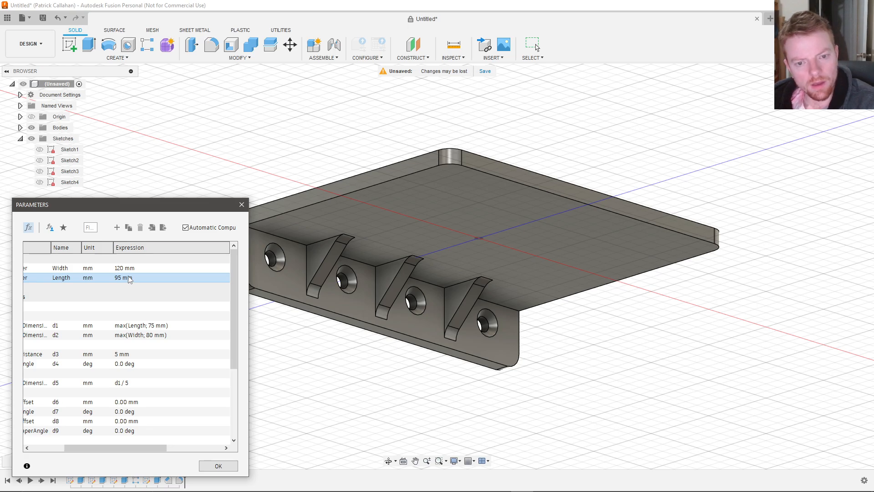
Set the user parameter Width to 75 mm, check the resized bracket, and close the parameters dialog.
{"action": "left_click", "coordinate": [140, 268]}
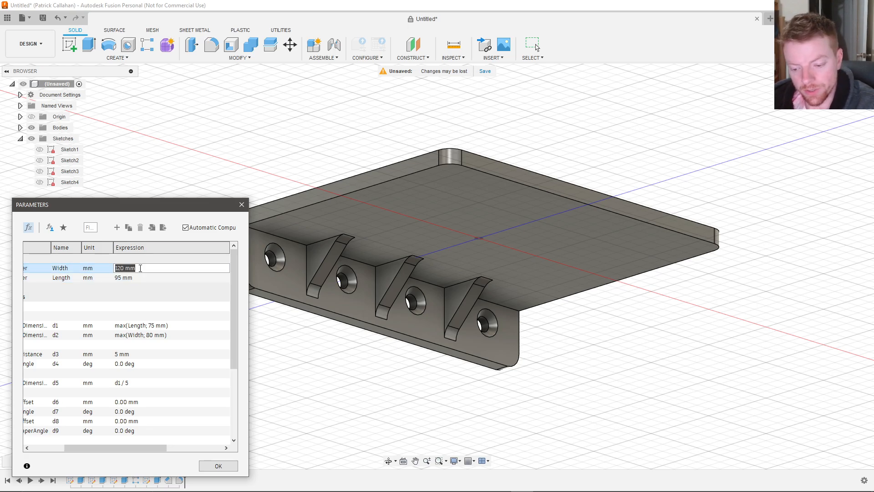
{"action": "type", "text": "75"}
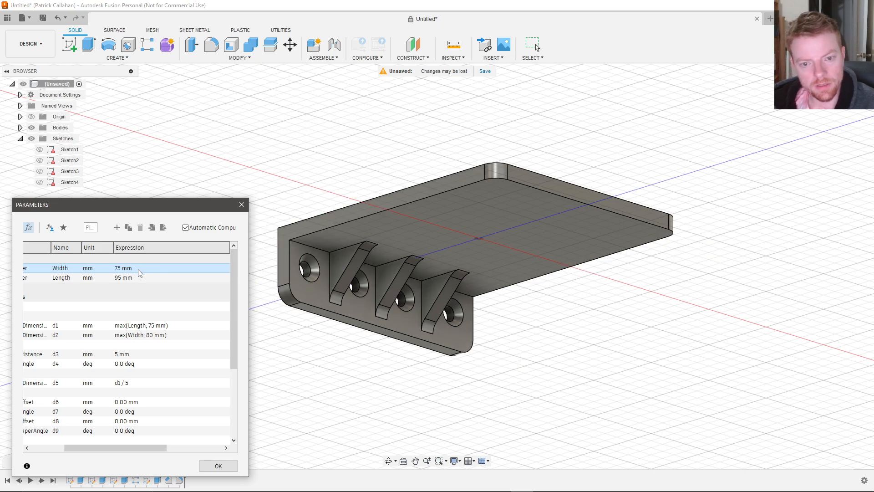
{"action": "key", "text": "Return"}
{"action": "middle_click_drag", "start_coordinate": [333, 297], "coordinate": [359, 319], "text": "shift"}
{"action": "scroll", "coordinate": [324, 382], "scroll_direction": "down", "scroll_amount": 3}
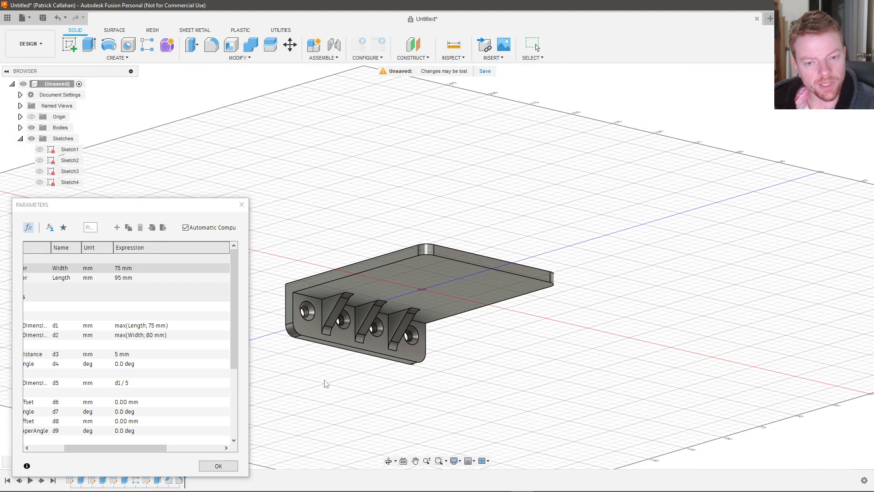
{"action": "scroll", "coordinate": [323, 382], "scroll_direction": "up", "scroll_amount": 3}
{"action": "scroll", "coordinate": [341, 360], "scroll_direction": "up", "scroll_amount": 1}
{"action": "scroll", "coordinate": [359, 362], "scroll_direction": "down", "scroll_amount": 1}
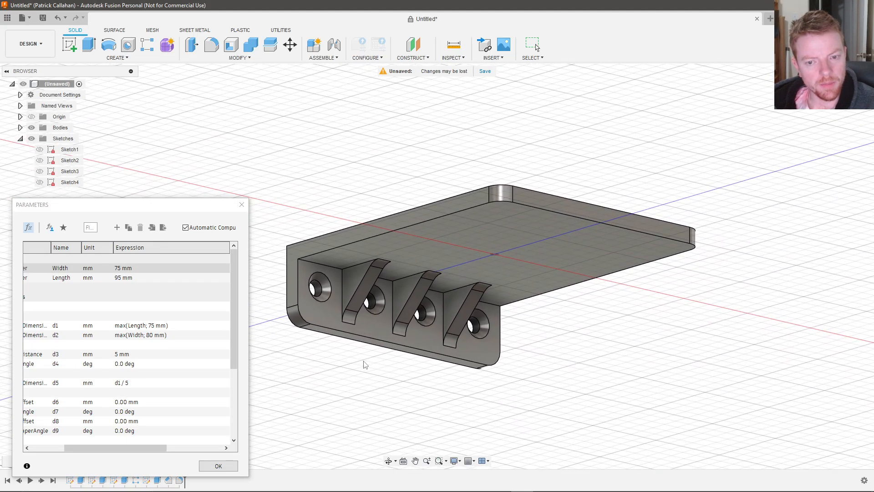
{"action": "left_click", "coordinate": [219, 467]}
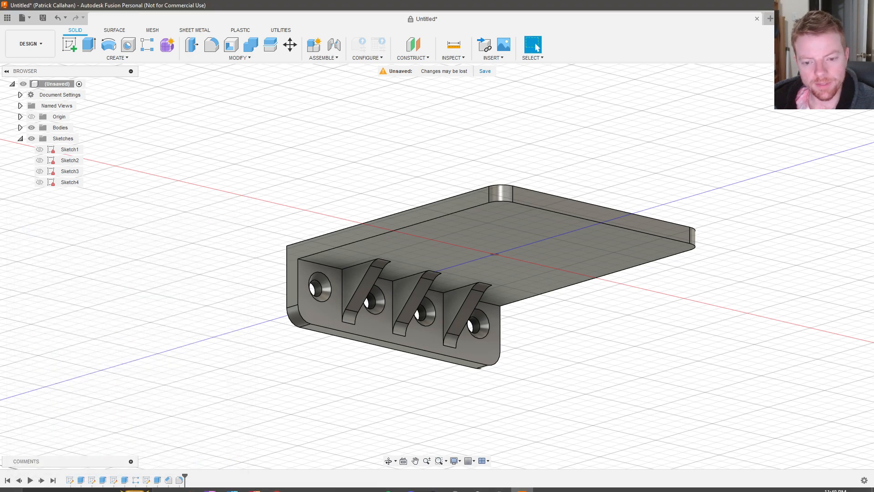